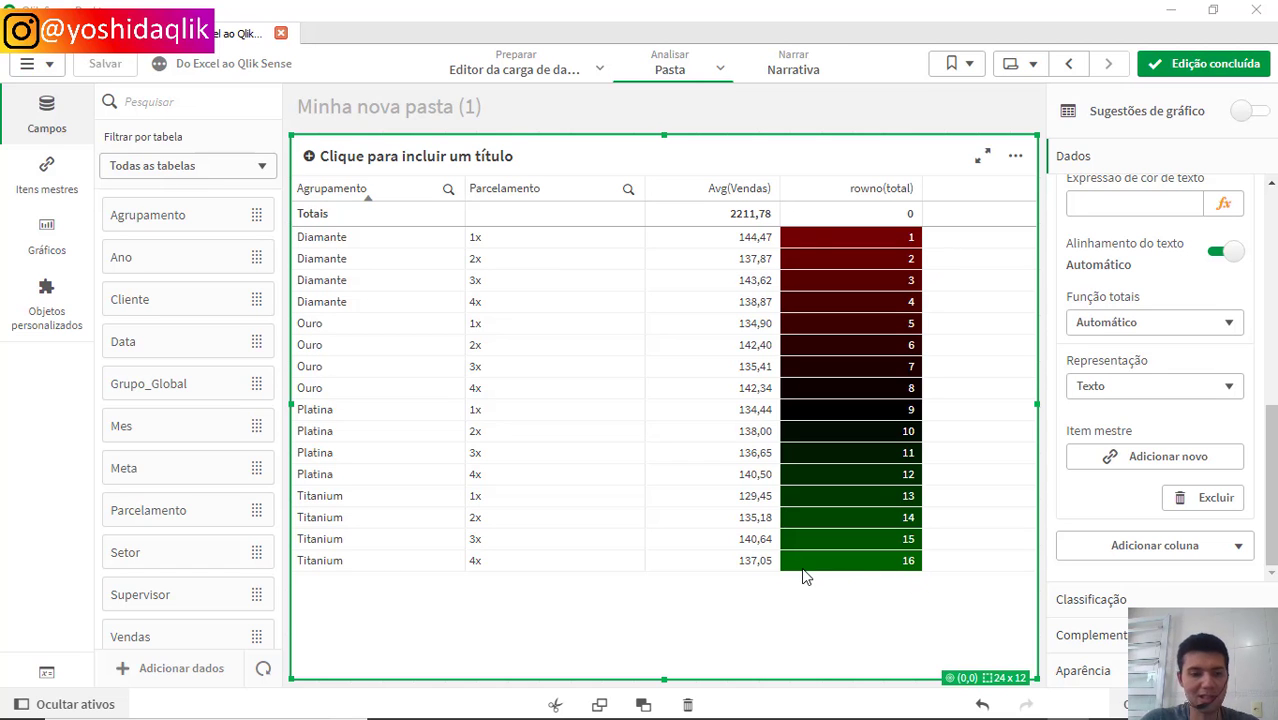
Step: Switch to the Excel workbook and start a number series with 1 in H5 and the formula =H5+1 in H6
{"action": "key", "text": "alt+Tab"}
{"action": "key", "text": "alt+Tab"}
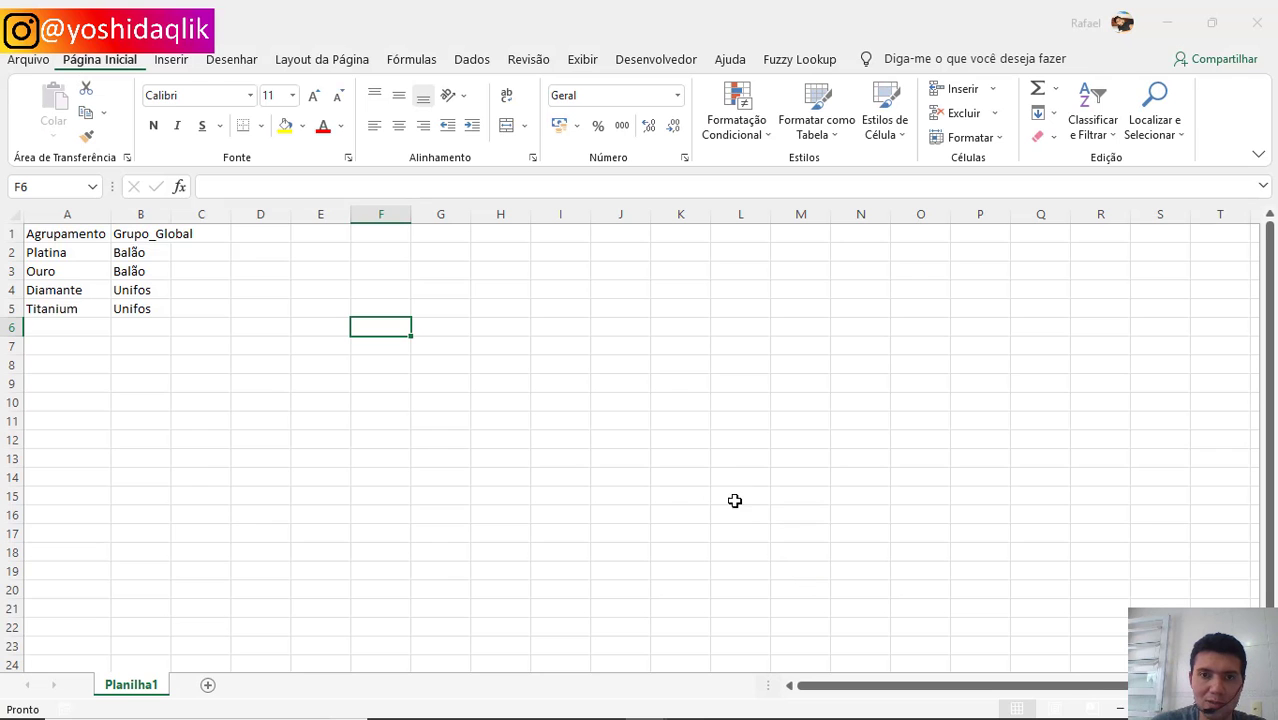
{"action": "left_click", "coordinate": [477, 410]}
{"action": "left_click", "coordinate": [497, 302]}
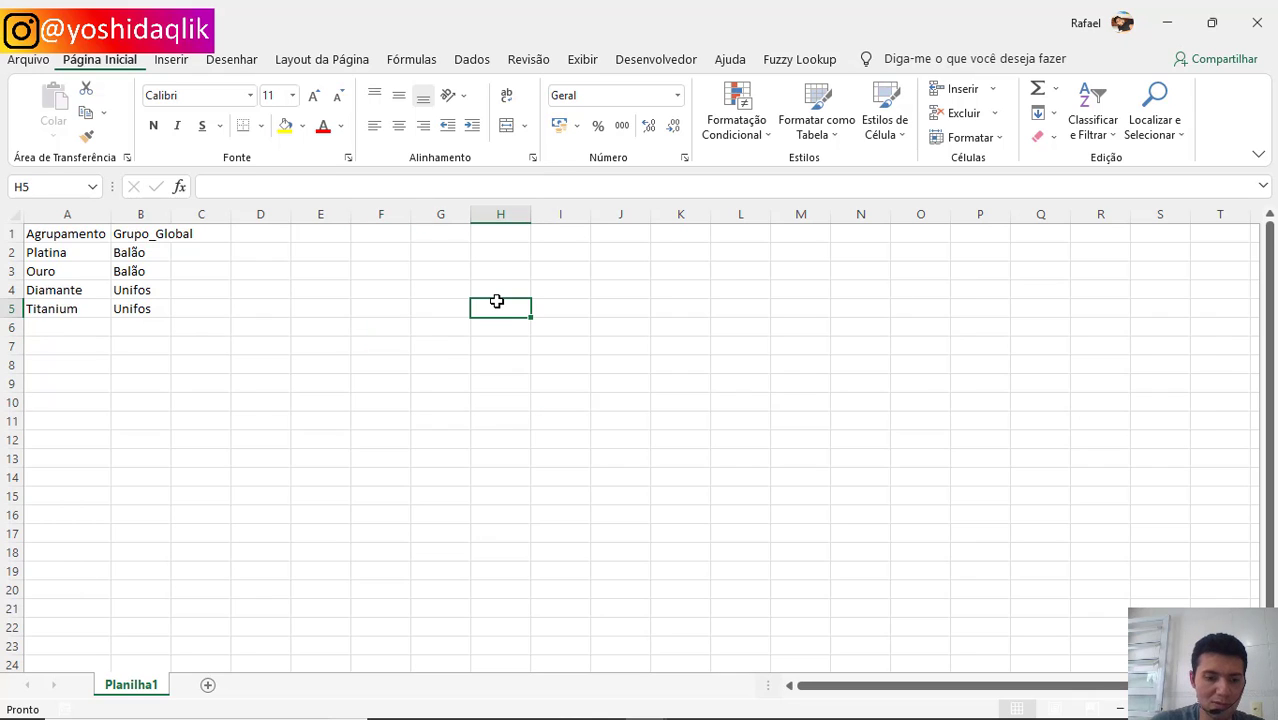
{"action": "type", "text": "1"}
{"action": "key", "text": "Return"}
{"action": "type", "text": "="}
{"action": "left_click", "coordinate": [497, 302]}
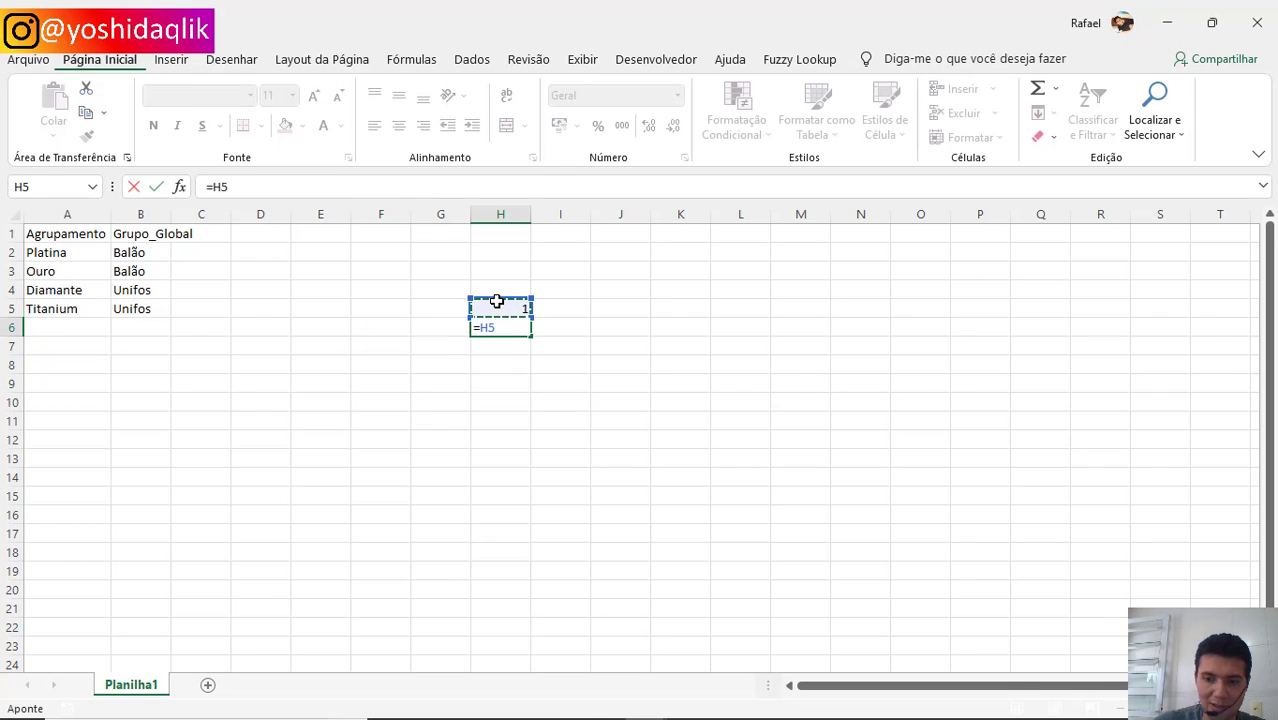
{"action": "type", "text": "+1"}
{"action": "key", "text": "Return"}
Step: Copy the increment formula from H6 down through H7:H23
{"action": "key", "text": "Up"}
{"action": "key", "text": "ctrl+c"}
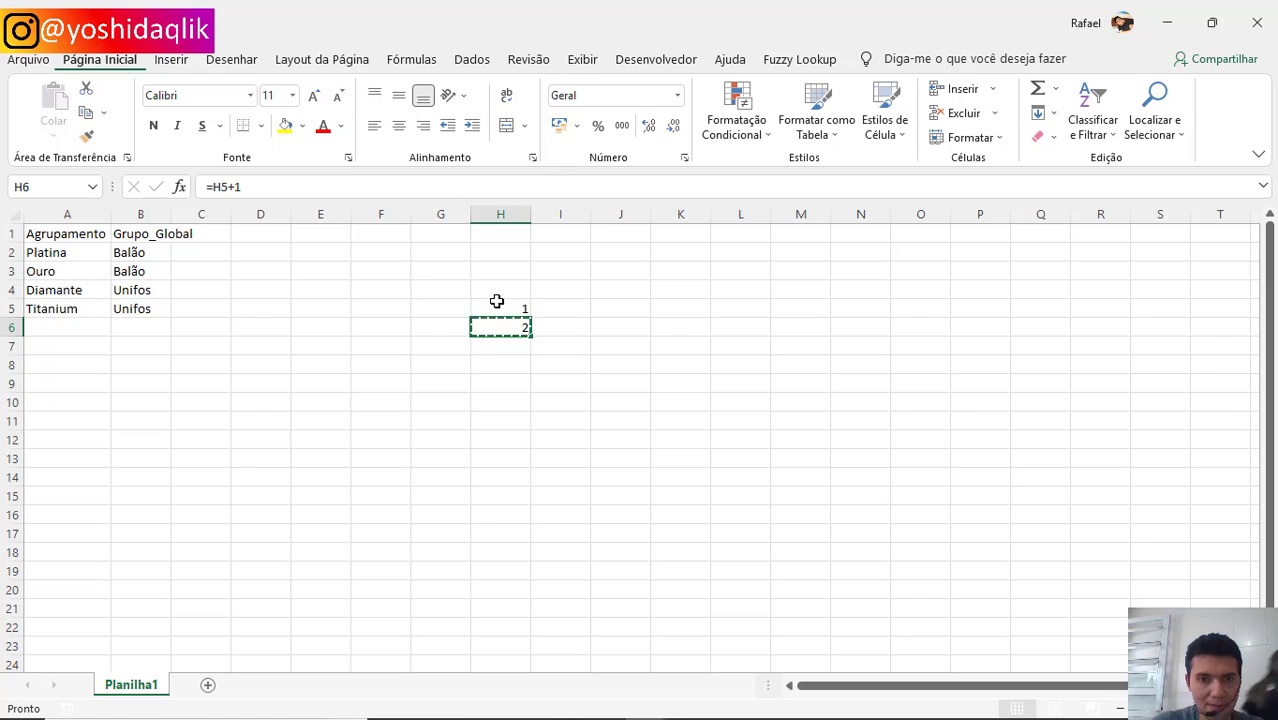
{"action": "key", "text": "Down"}
{"action": "key", "text": "shift+Down"}
{"action": "key", "text": "shift+Down"}
{"action": "key", "text": "shift+Down"}
{"action": "key", "text": "shift+Down"}
{"action": "key", "text": "shift+Down"}
{"action": "key", "text": "shift+Down"}
{"action": "key", "text": "shift+Down"}
{"action": "key", "text": "shift+Down"}
{"action": "key", "text": "shift+Down"}
{"action": "key", "text": "shift+Down"}
{"action": "key", "text": "shift+Down"}
{"action": "key", "text": "shift+Down"}
{"action": "key", "text": "shift+Down"}
{"action": "key", "text": "shift+Down"}
{"action": "key", "text": "shift+Down"}
{"action": "key", "text": "shift+Down"}
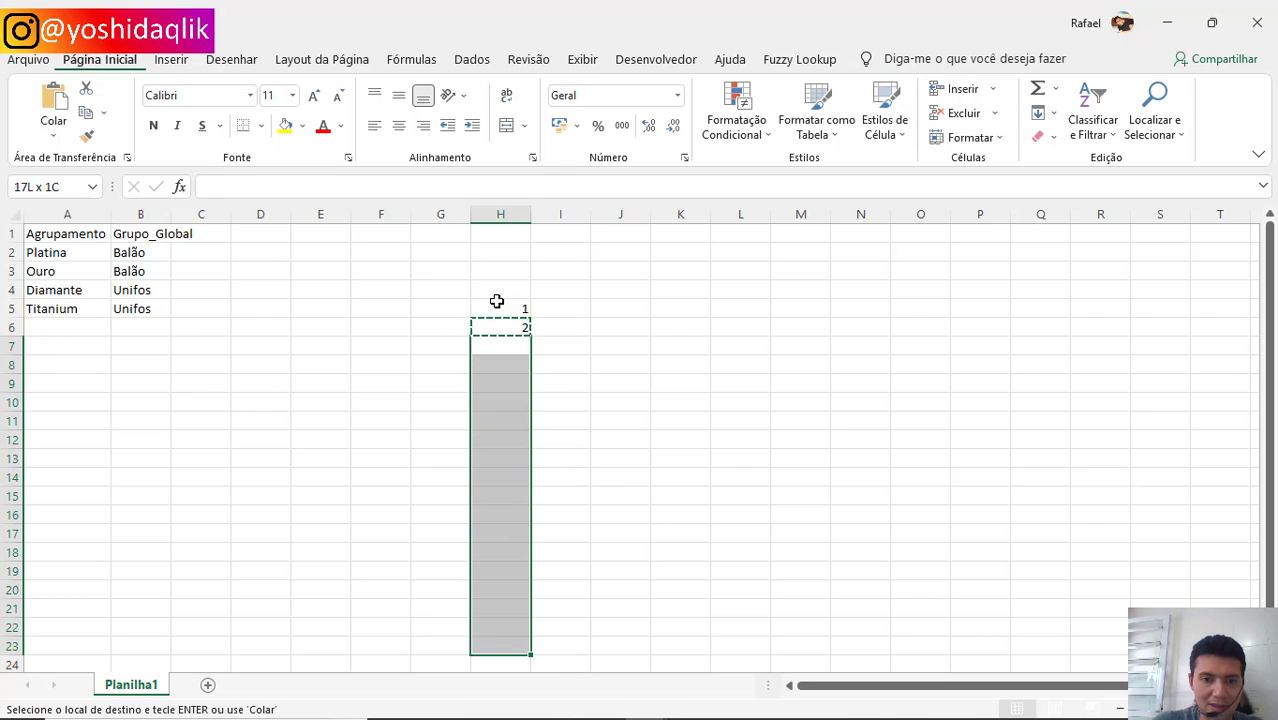
{"action": "key", "text": "Return"}
Step: Clear the surplus series values in H21:H23 so the sequence ends at 16
{"action": "left_click", "coordinate": [513, 600]}
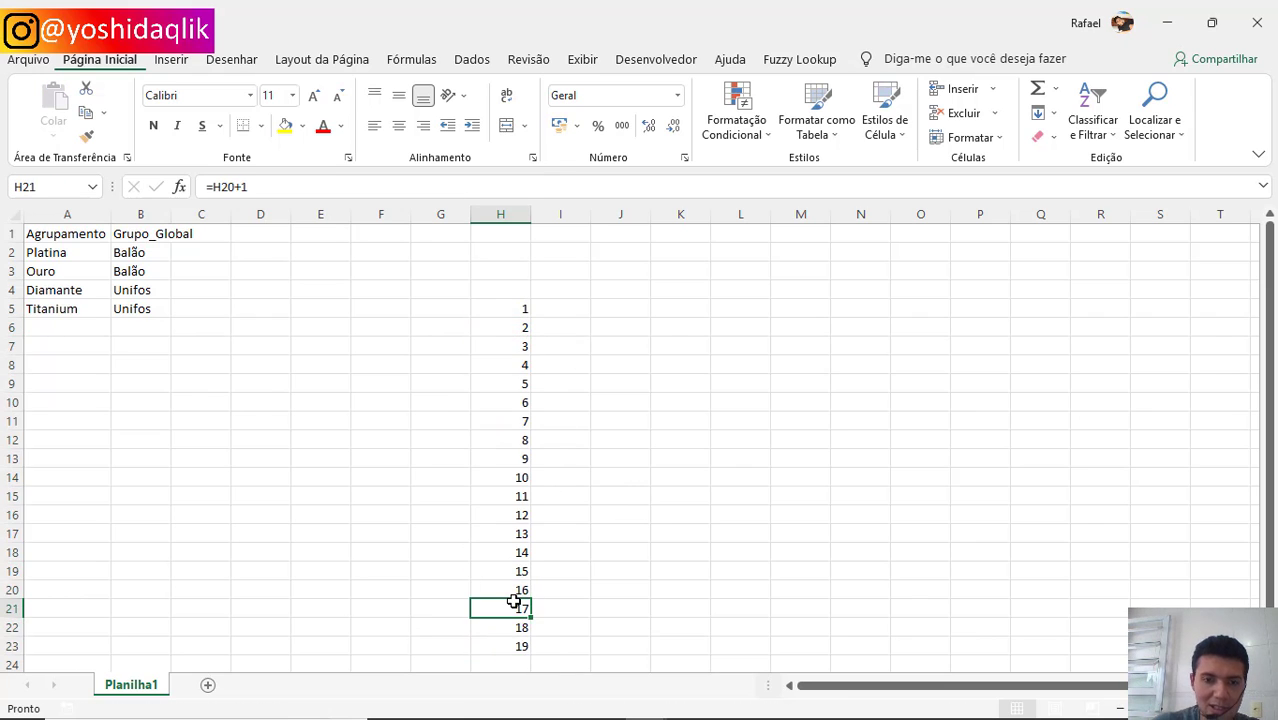
{"action": "key", "text": "shift+Down"}
{"action": "key", "text": "shift+Down"}
{"action": "key", "text": "BackSpace"}
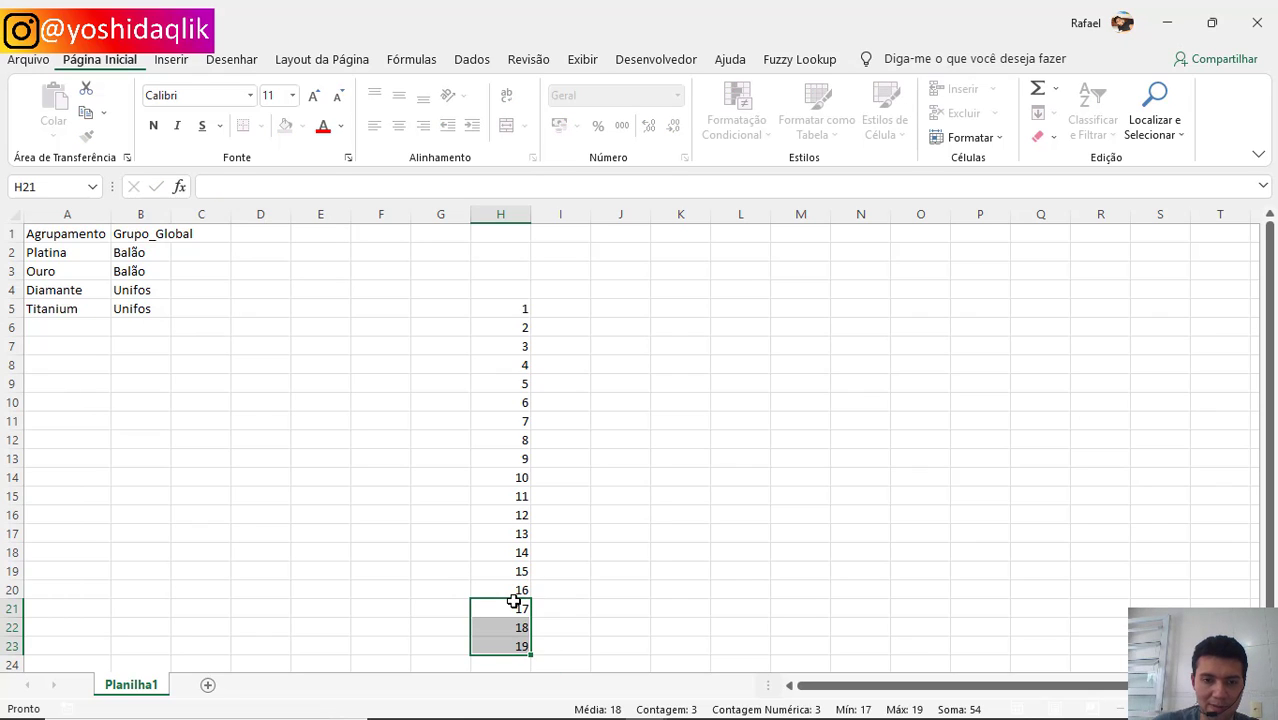
{"action": "key", "text": "ctrl+Return"}
Step: Enter -1 in J5 and move it to K5, in the same row as the first series number
{"action": "left_click", "coordinate": [552, 317]}
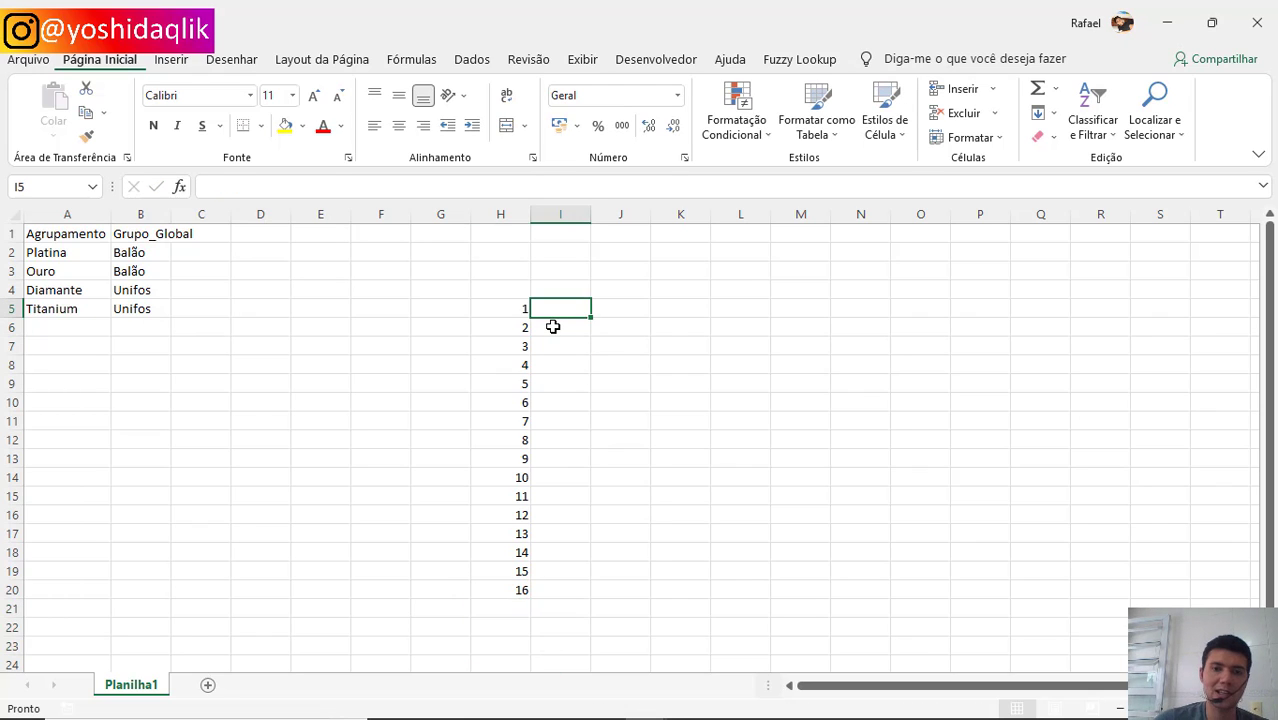
{"action": "key", "text": "Right"}
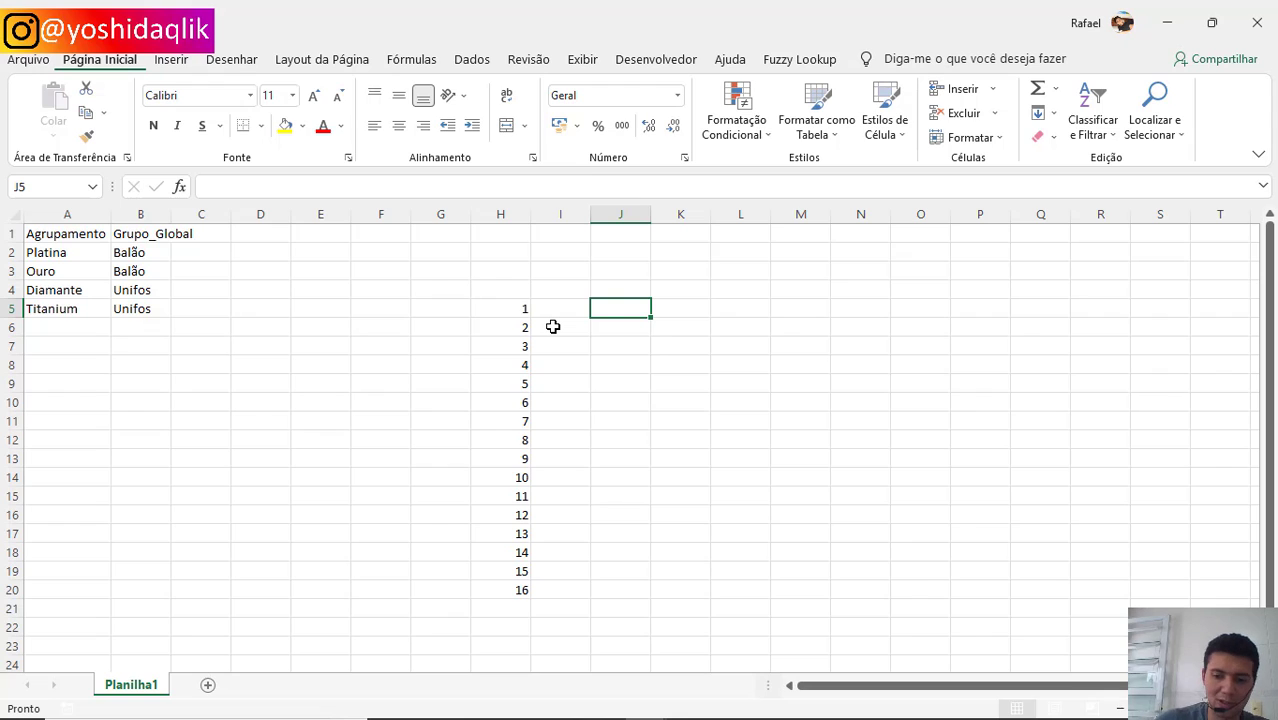
{"action": "type", "text": "-1"}
{"action": "key", "text": "Return"}
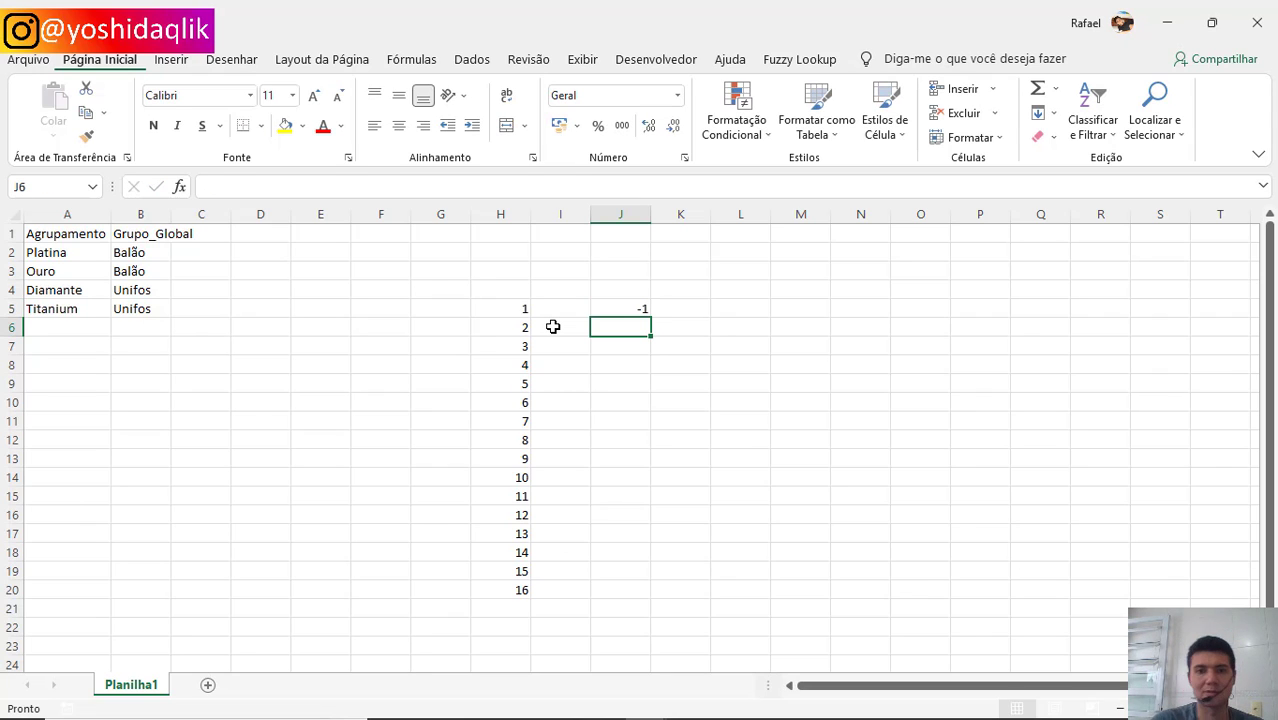
{"action": "key", "text": "Up"}
{"action": "key", "text": "ctrl+x"}
{"action": "key", "text": "Right"}
{"action": "key", "text": "Return"}
Step: Enter 1 in K20, in the same row as the last series number
{"action": "key", "text": "Left"}
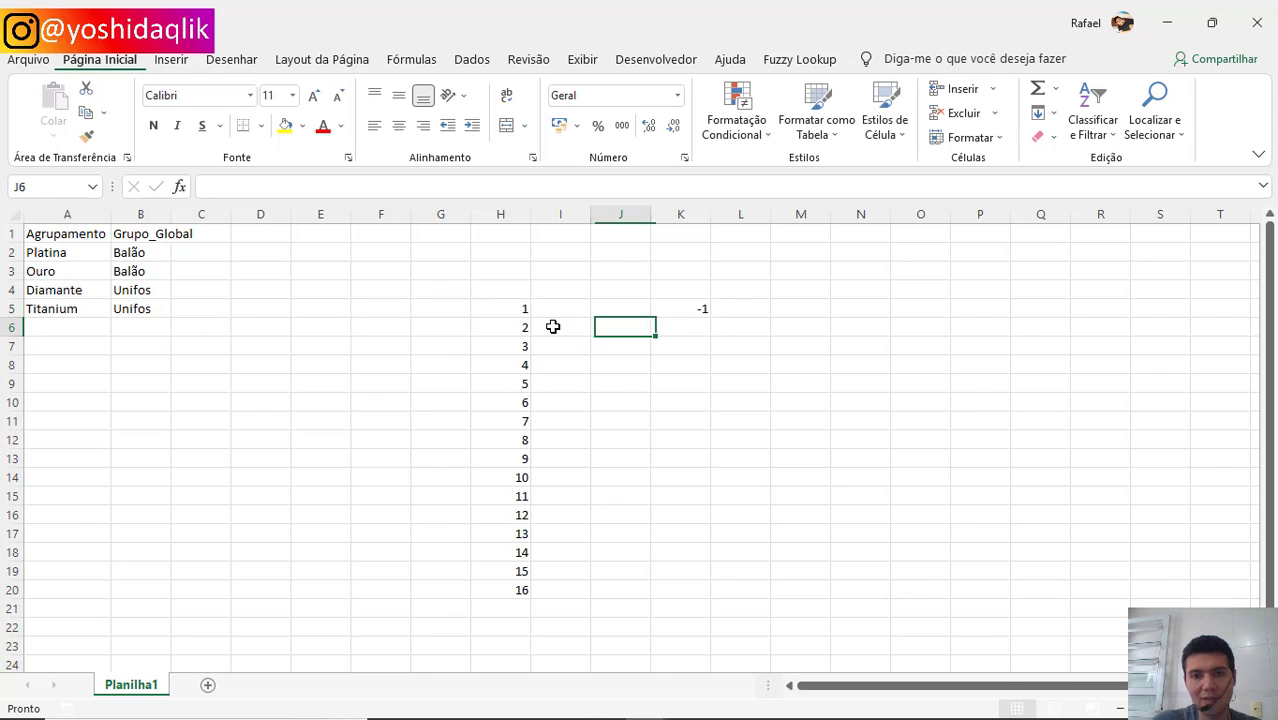
{"action": "key", "text": "Left"}
{"action": "key", "text": "Left"}
{"action": "key", "text": "ctrl+Down"}
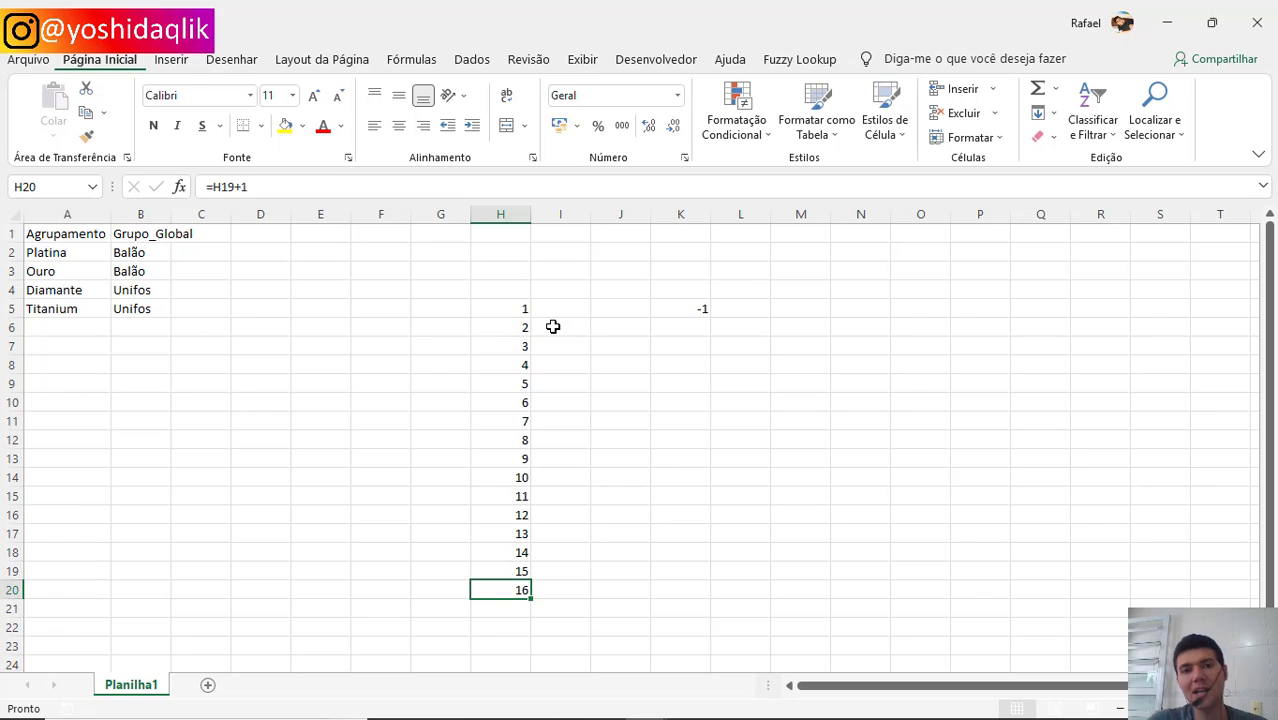
{"action": "key", "text": "Right"}
{"action": "key", "text": "Right"}
{"action": "key", "text": "Right"}
{"action": "type", "text": "1"}
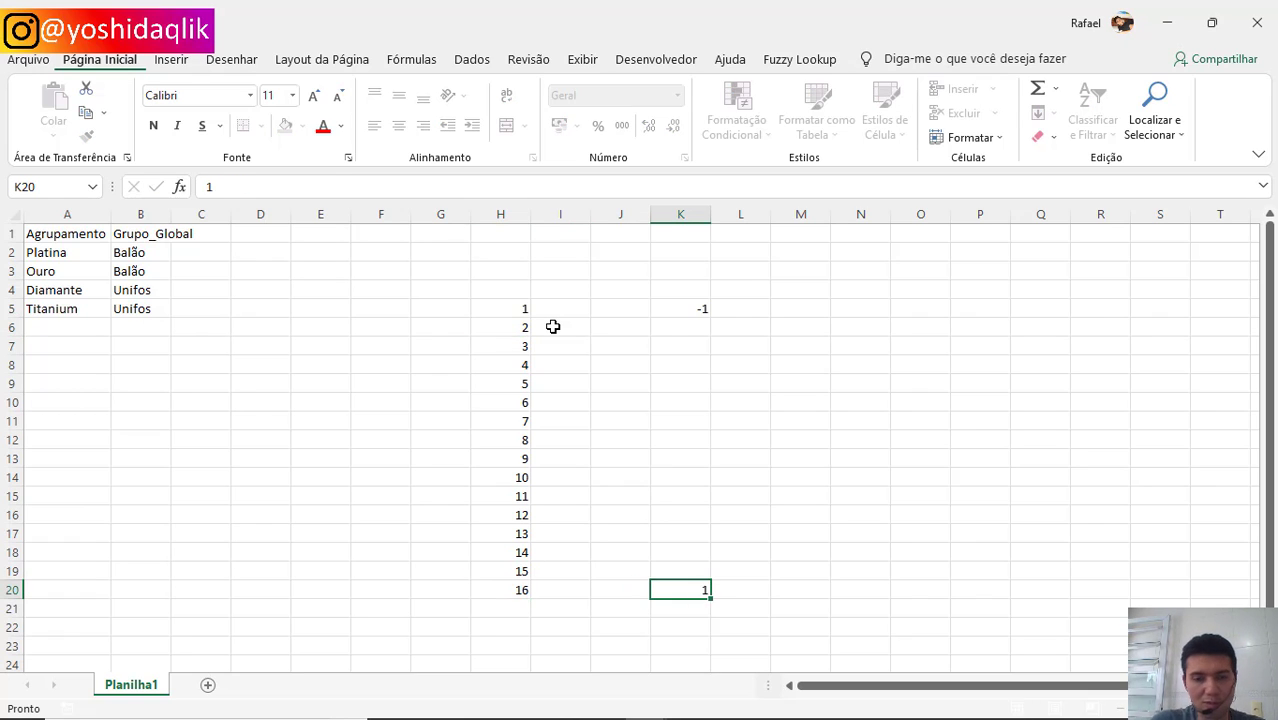
{"action": "key", "text": "Return"}
Step: Examine the span between the first and last rows of the series in column H
{"action": "key", "text": "Up"}
{"action": "key", "text": "Up"}
{"action": "key", "text": "ctrl+Up"}
{"action": "key", "text": "Down"}
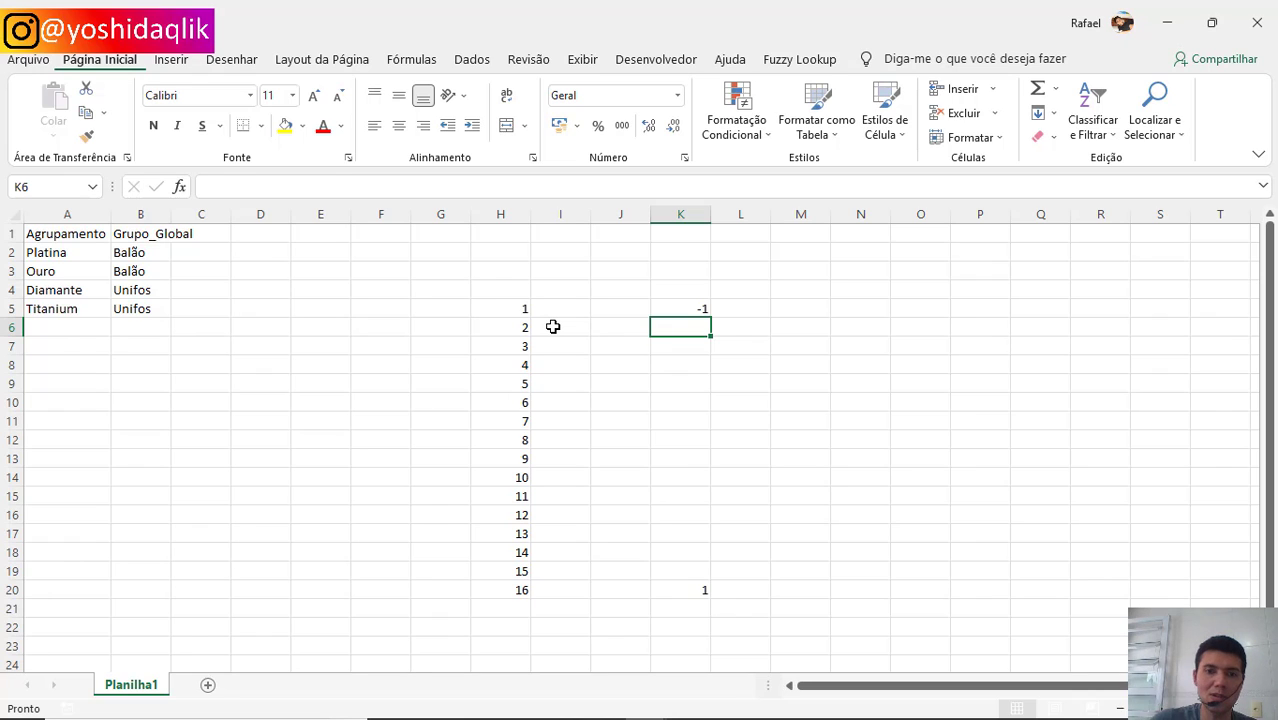
{"action": "key", "text": "ctrl+Left"}
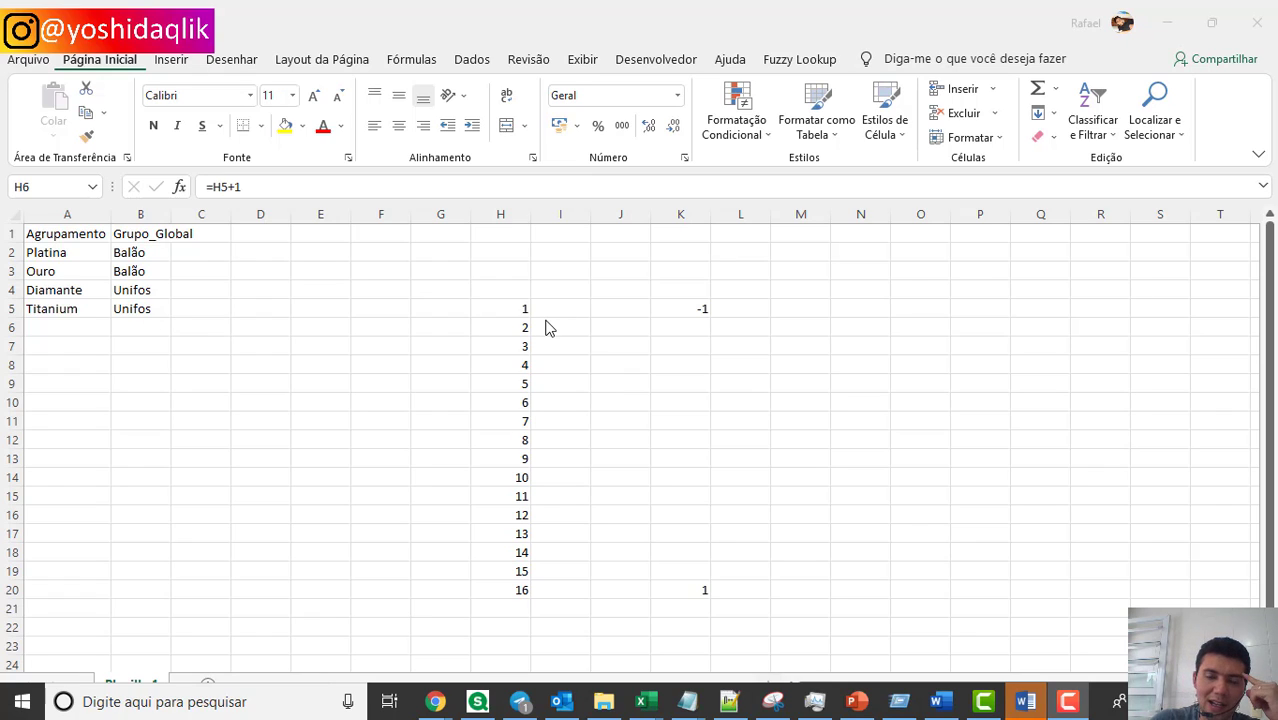
{"action": "left_click", "coordinate": [550, 590]}
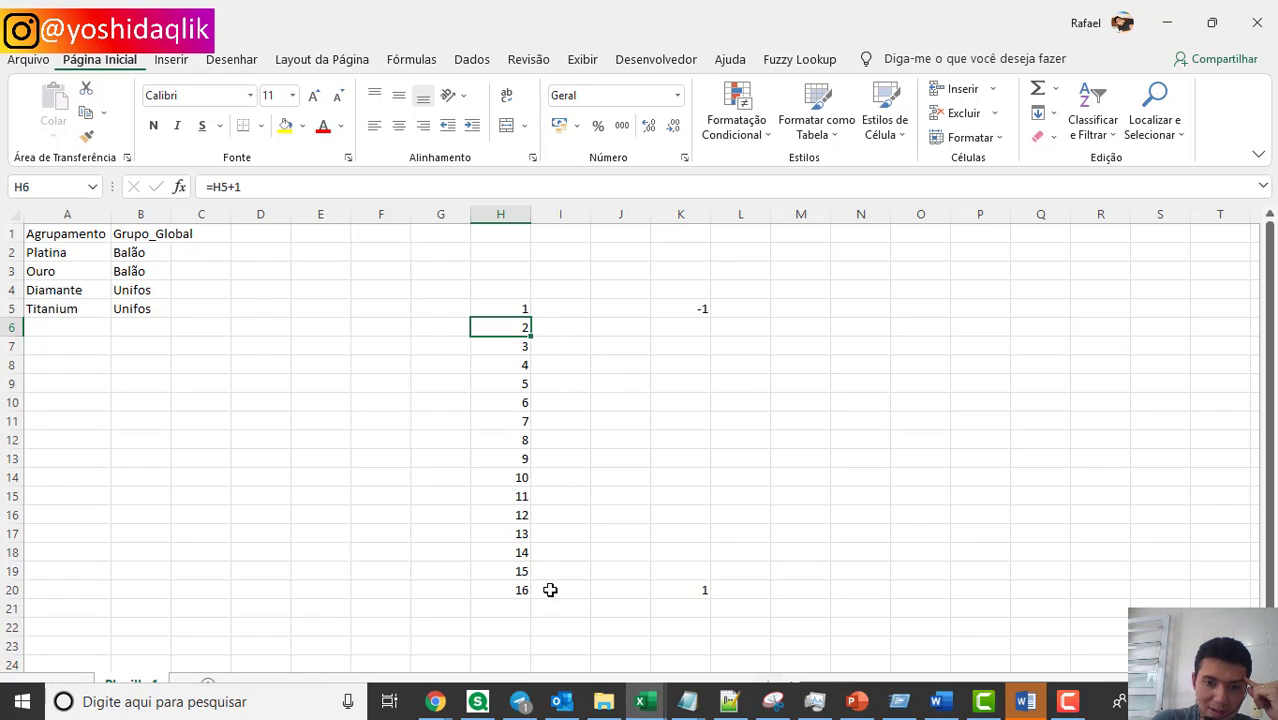
{"action": "left_click", "coordinate": [556, 305]}
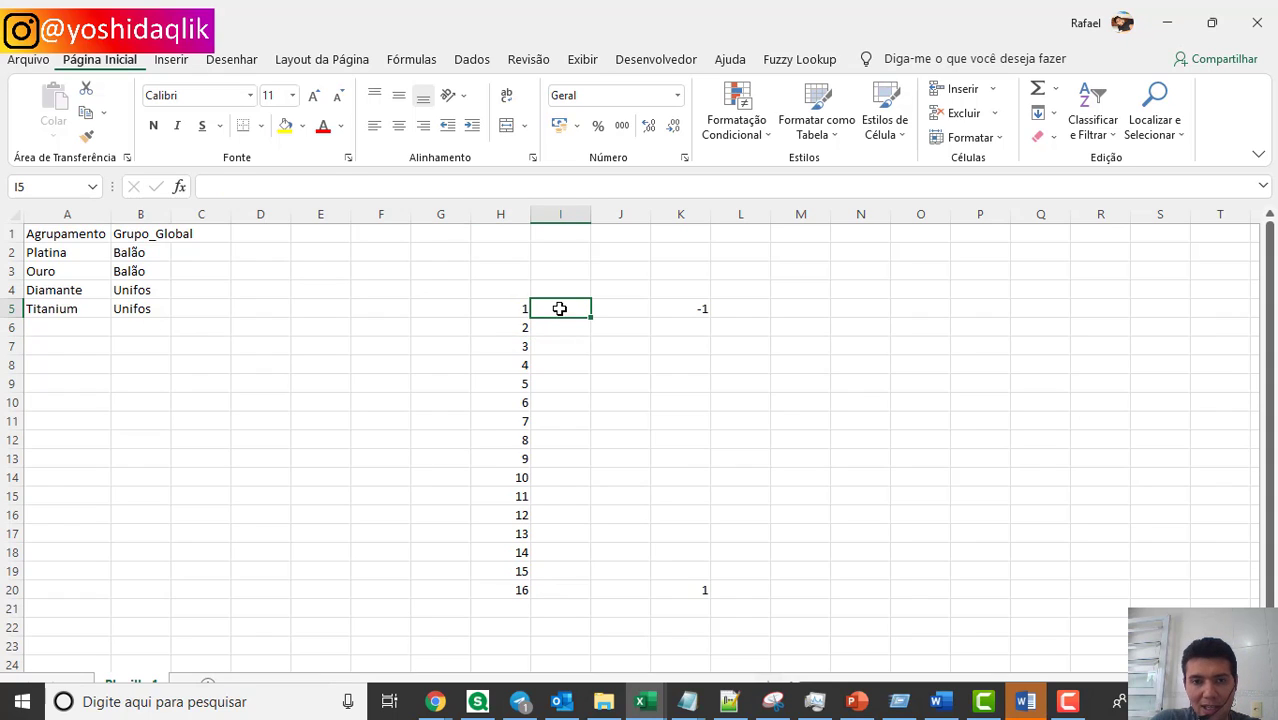
{"action": "left_click", "coordinate": [561, 590]}
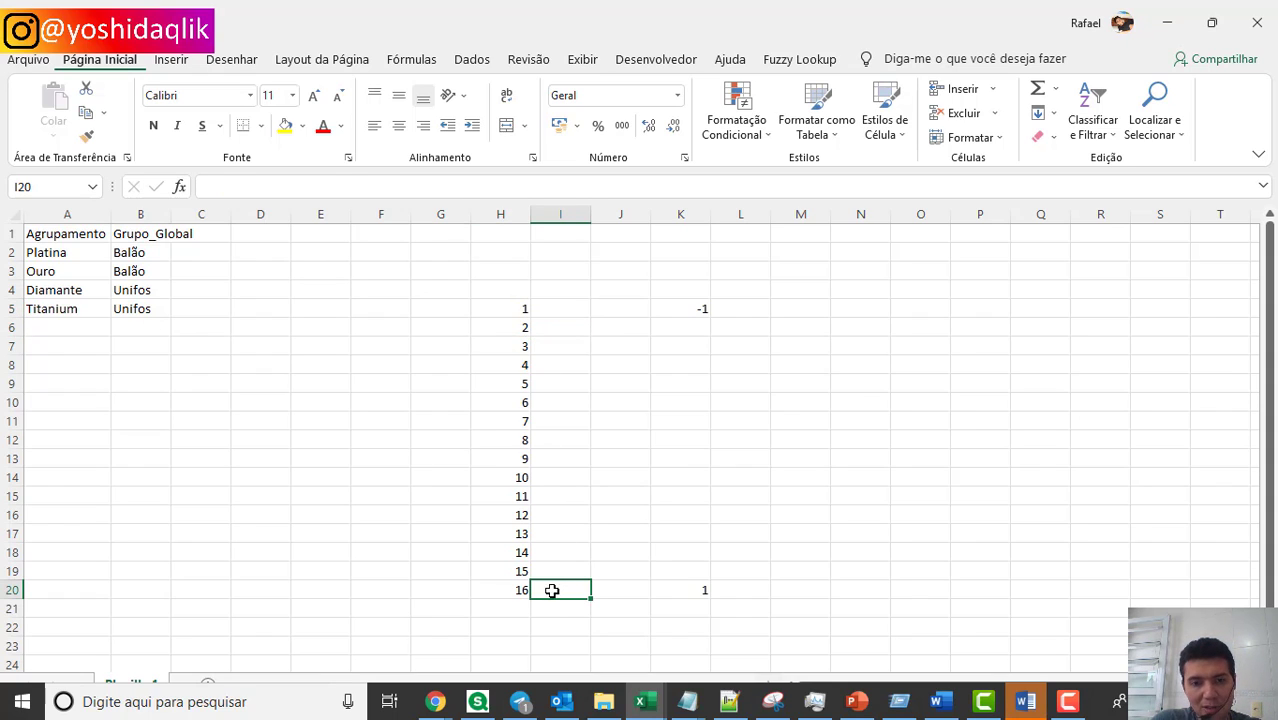
{"action": "left_click", "coordinate": [526, 591]}
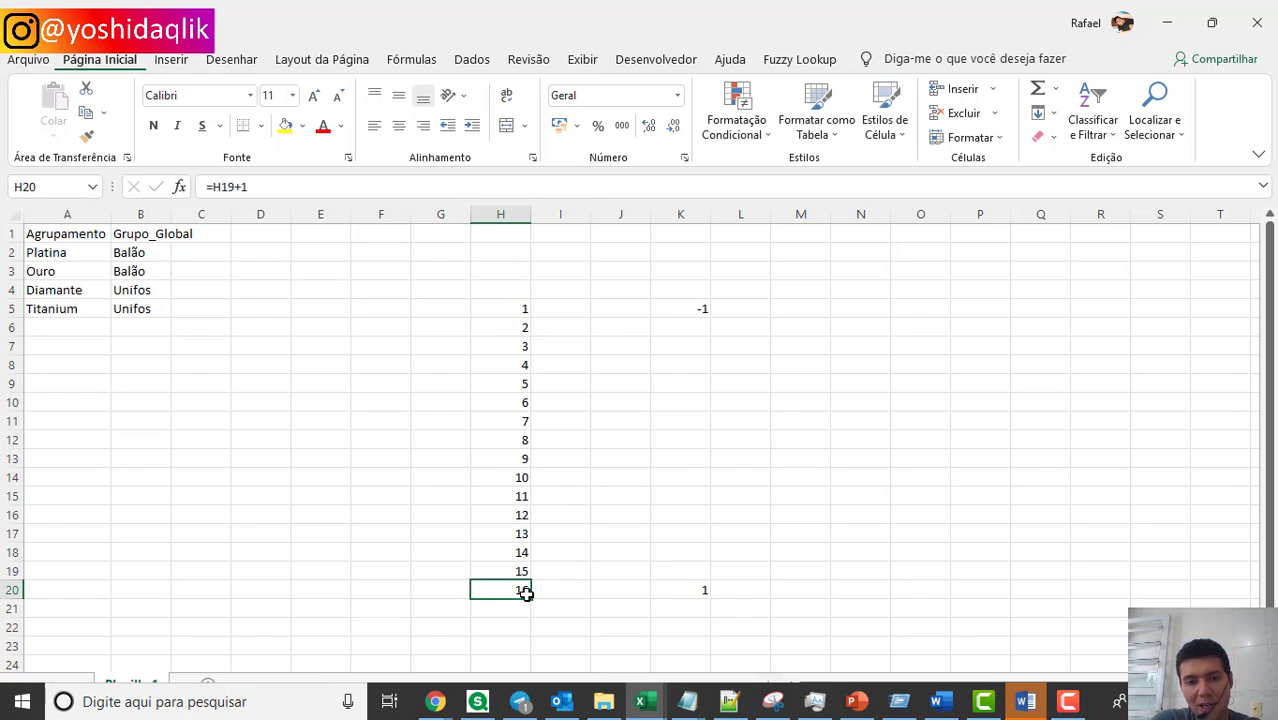
{"action": "left_click", "coordinate": [544, 310]}
{"action": "left_click", "coordinate": [556, 605]}
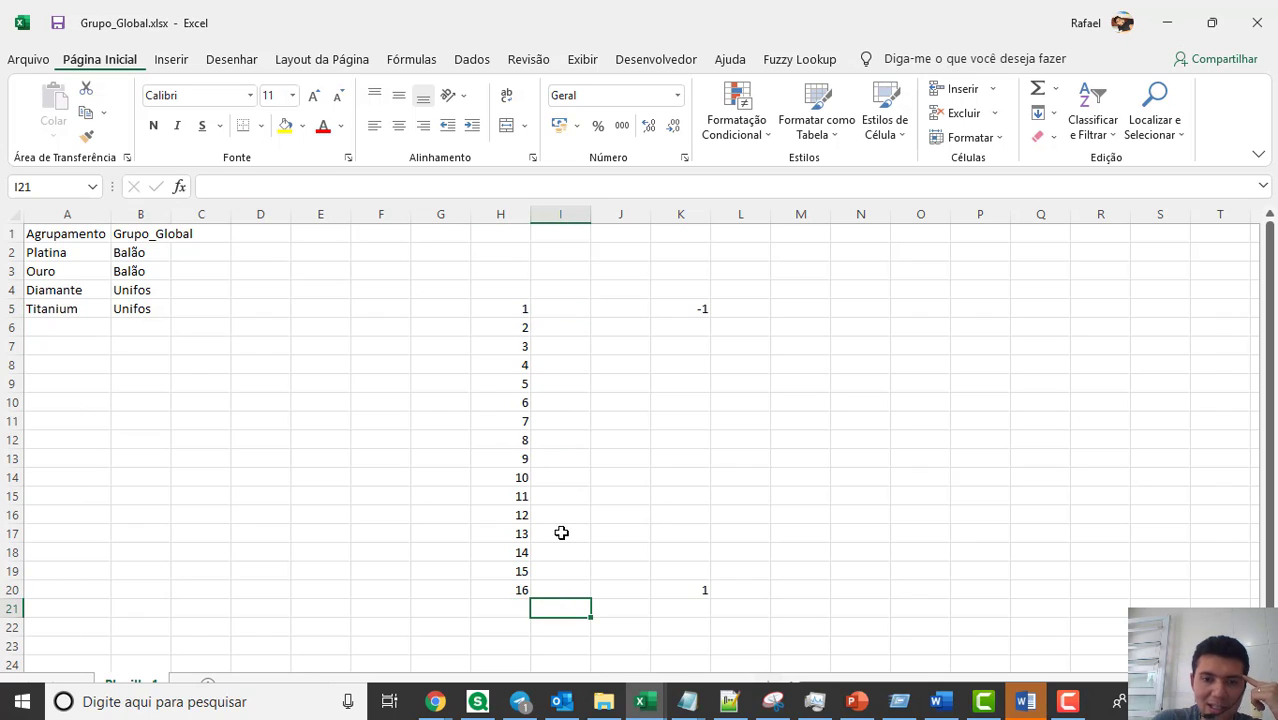
{"action": "key", "text": "Up"}
Step: Enter 15 in J4 as the number of intervals in the series
{"action": "left_click", "coordinate": [588, 346]}
{"action": "key", "text": "Right"}
{"action": "key", "text": "Up"}
{"action": "key", "text": "Up"}
{"action": "key", "text": "Up"}
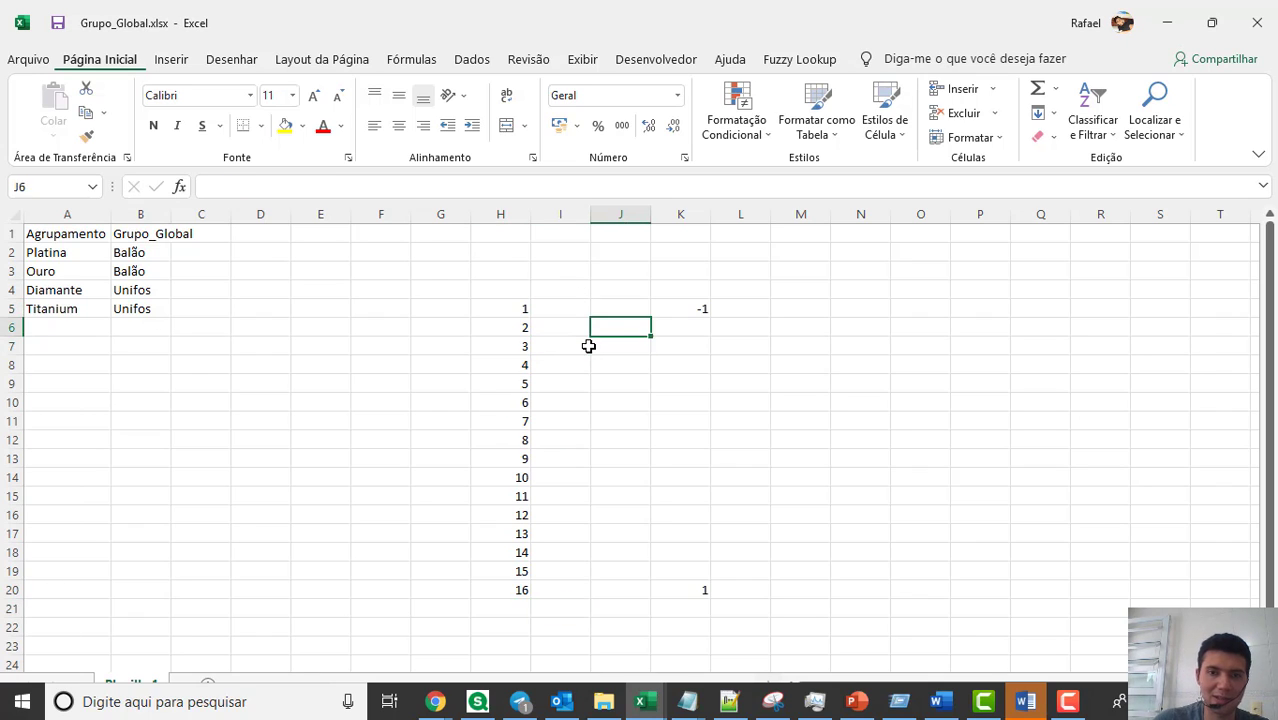
{"action": "type", "text": "15"}
{"action": "key", "text": "Return"}
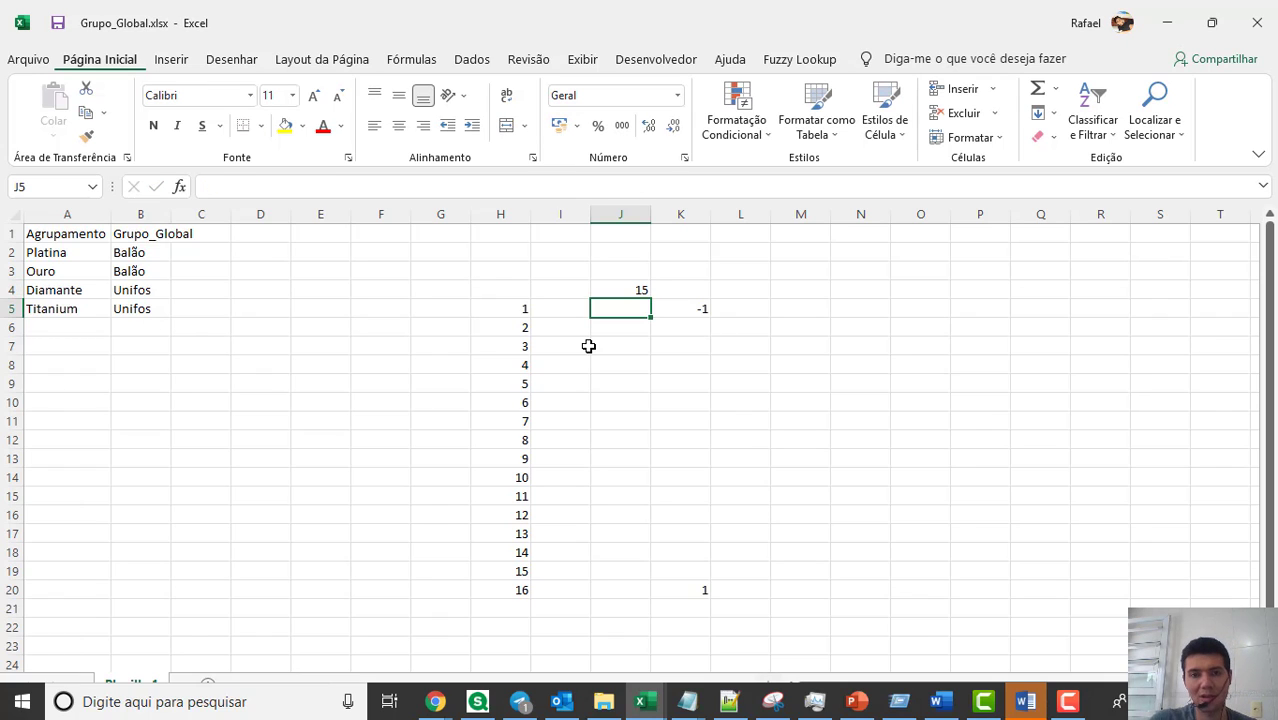
Step: Compare the series number in H5 with its target value in K5 across row 5
{"action": "key", "text": "Up"}
{"action": "key", "text": "Down"}
{"action": "key", "text": "Left"}
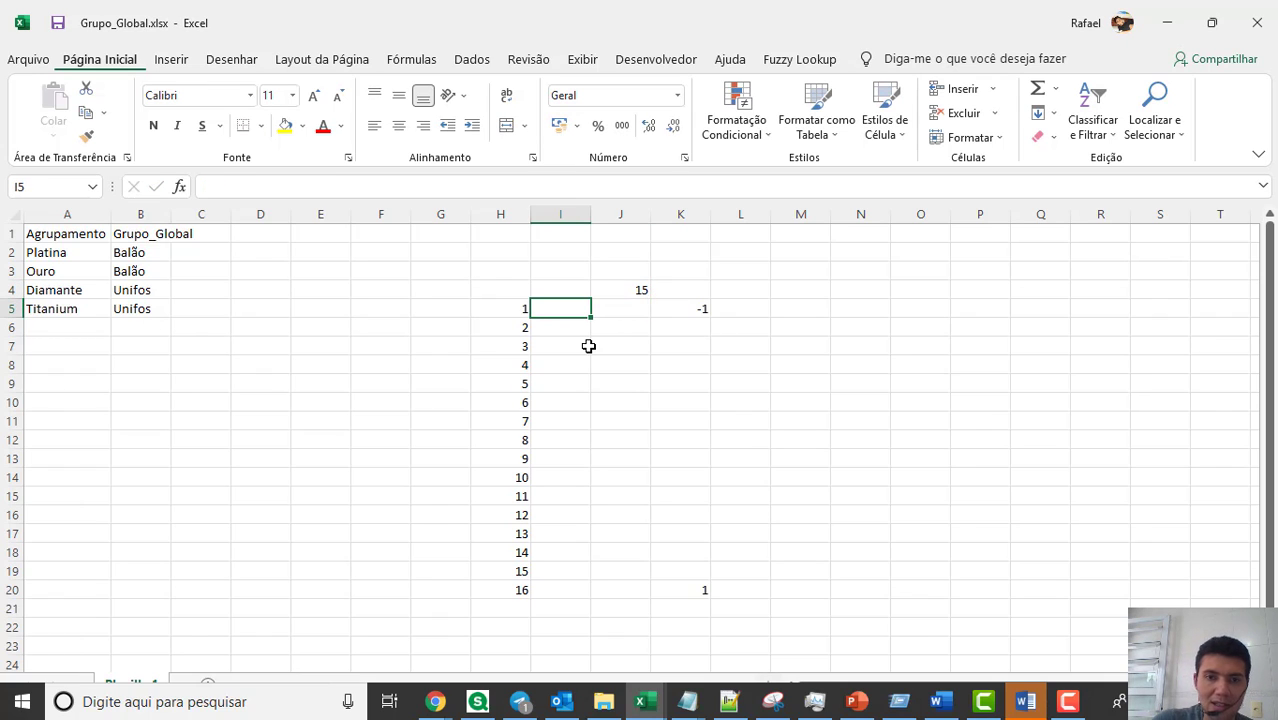
{"action": "key", "text": "Right"}
{"action": "key", "text": "Left"}
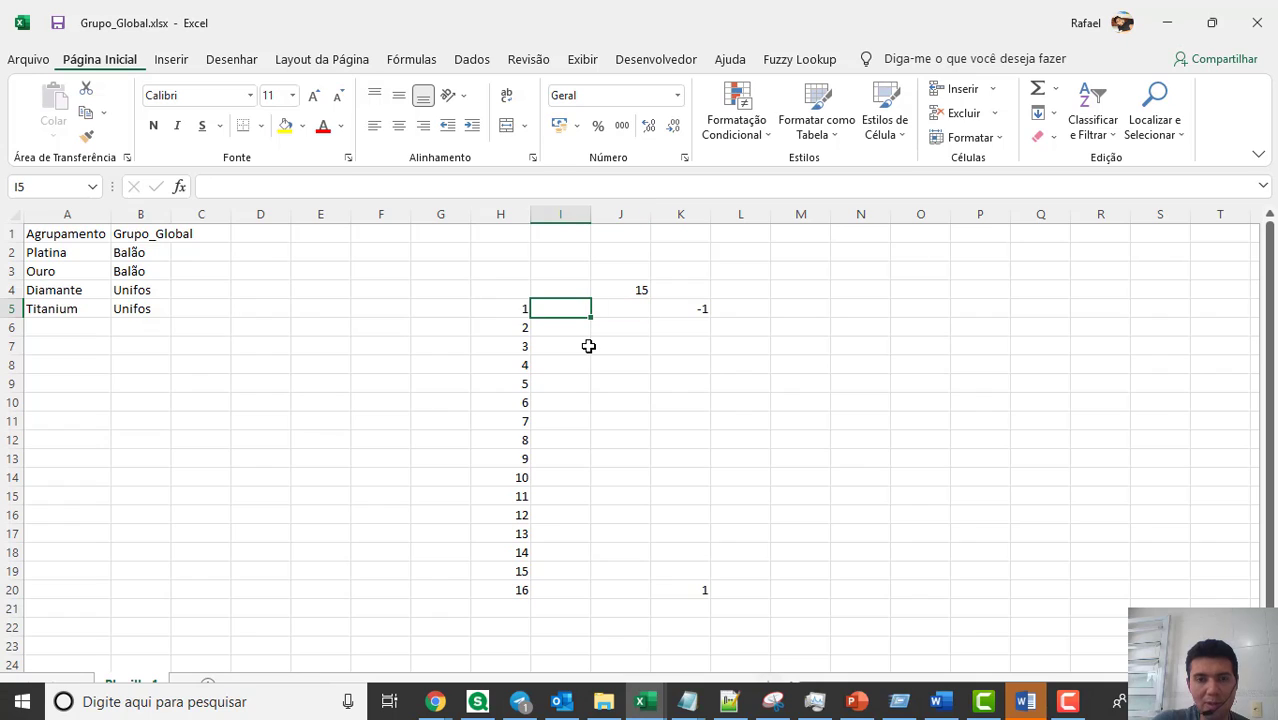
{"action": "key", "text": "Left"}
{"action": "key", "text": "Right"}
{"action": "key", "text": "Right"}
{"action": "key", "text": "Right"}
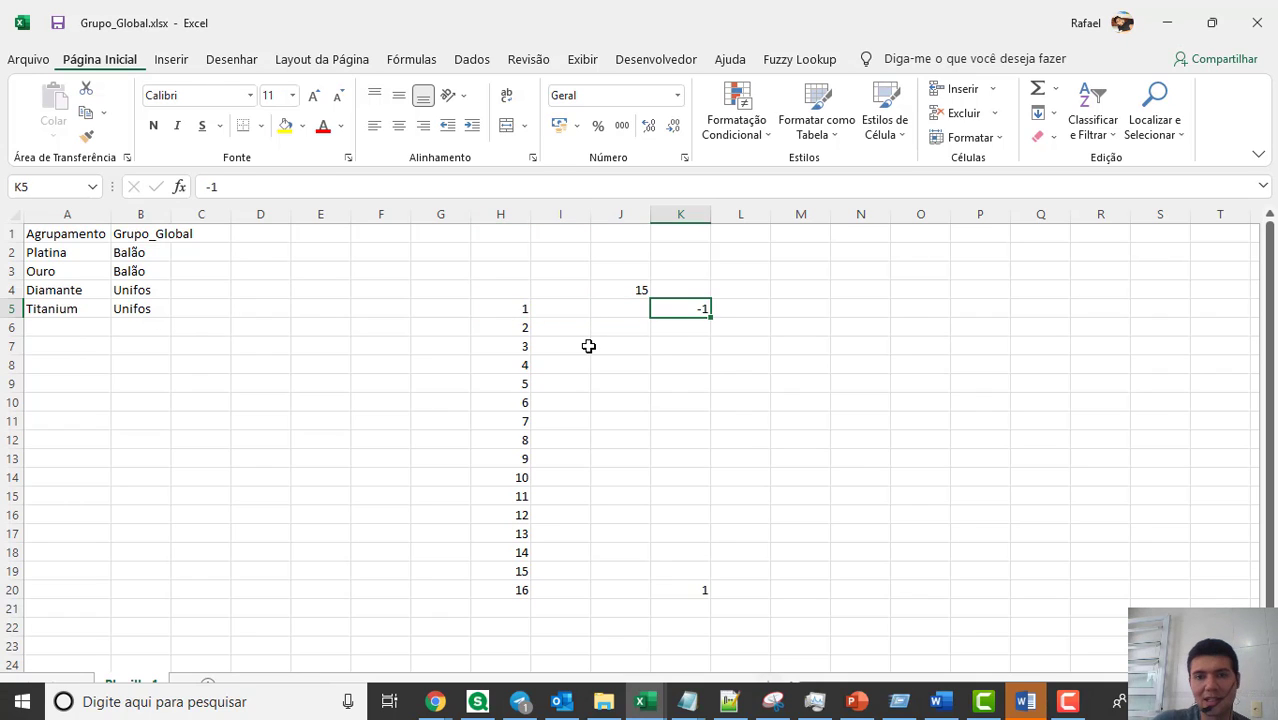
{"action": "key", "text": "Left"}
{"action": "key", "text": "Left"}
{"action": "key", "text": "Left"}
{"action": "key", "text": "Right"}
{"action": "key", "text": "Left"}
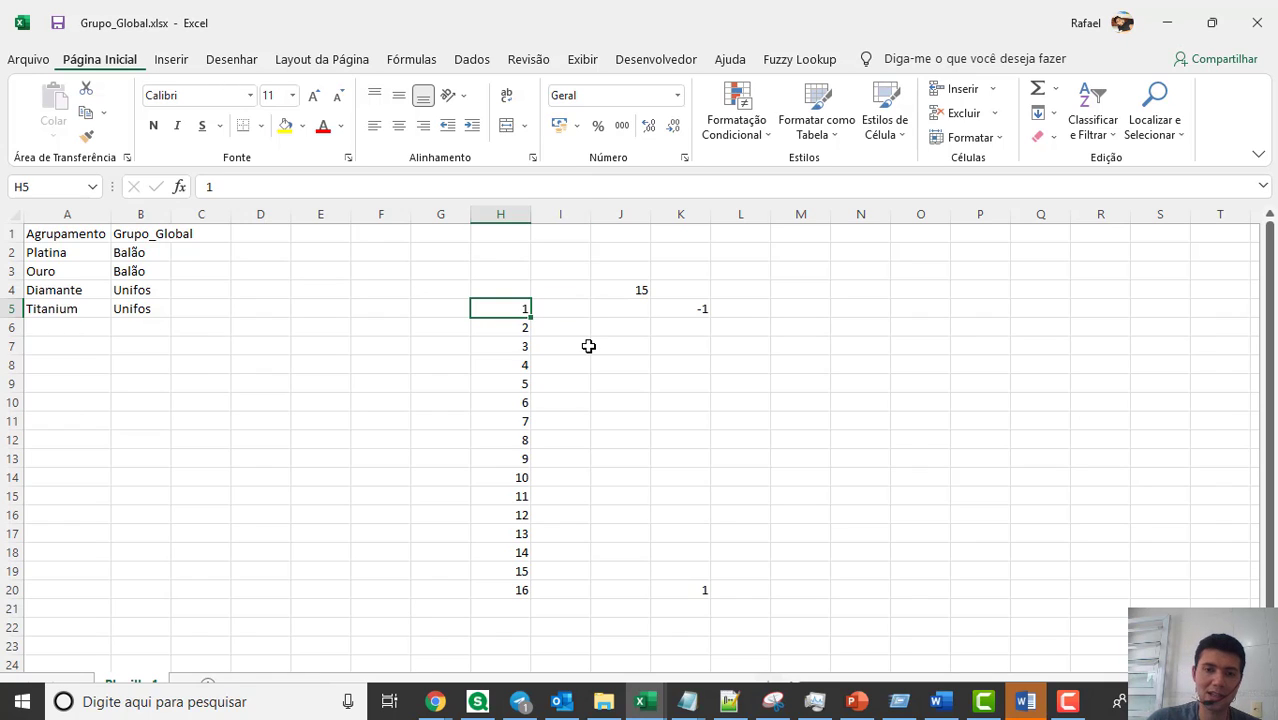
{"action": "key", "text": "Right"}
{"action": "key", "text": "Right"}
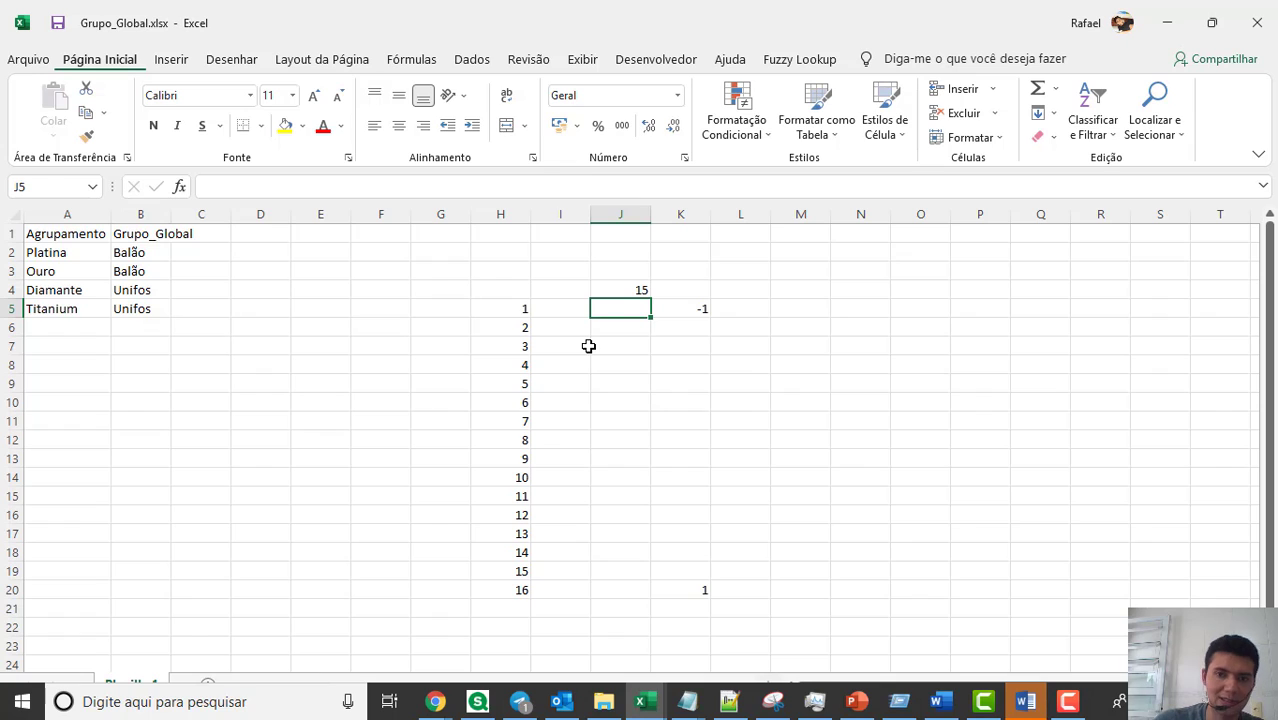
{"action": "type", "text": "="}
{"action": "key", "text": "Up"}
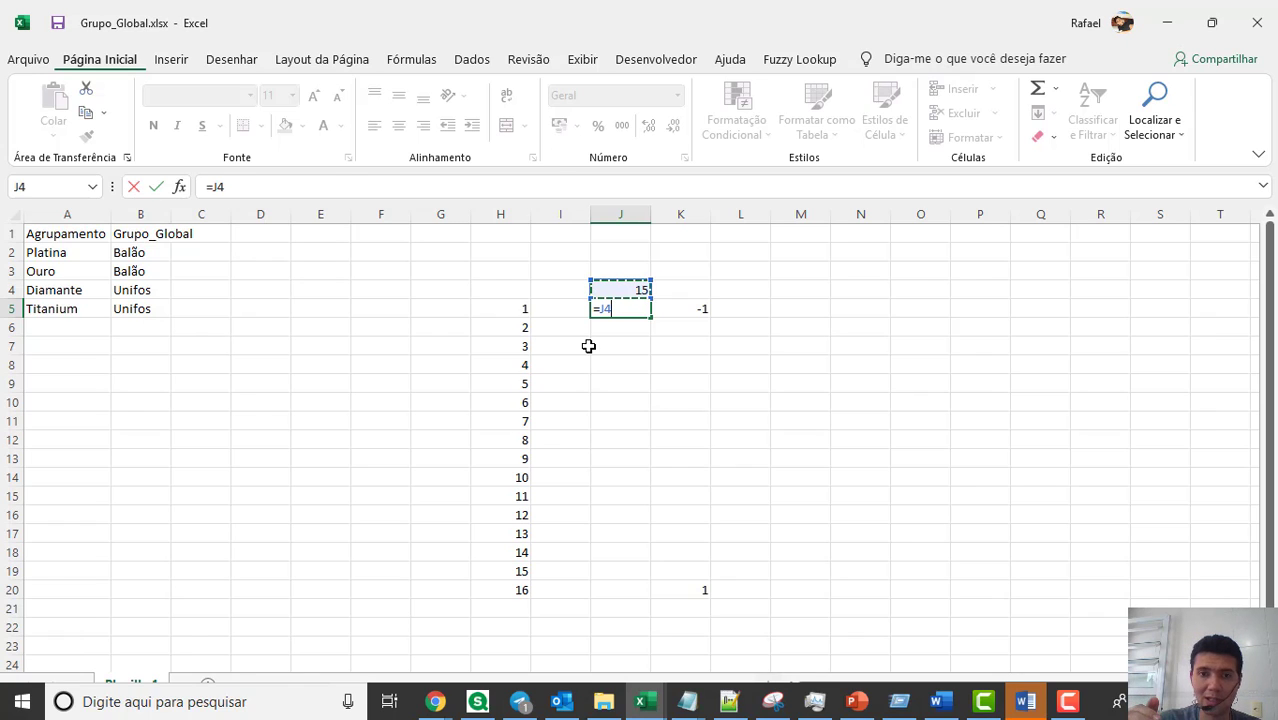
{"action": "key", "text": "Escape"}
Step: Enter the formula =J4/2 in J3 to halve the interval count
{"action": "key", "text": "Up"}
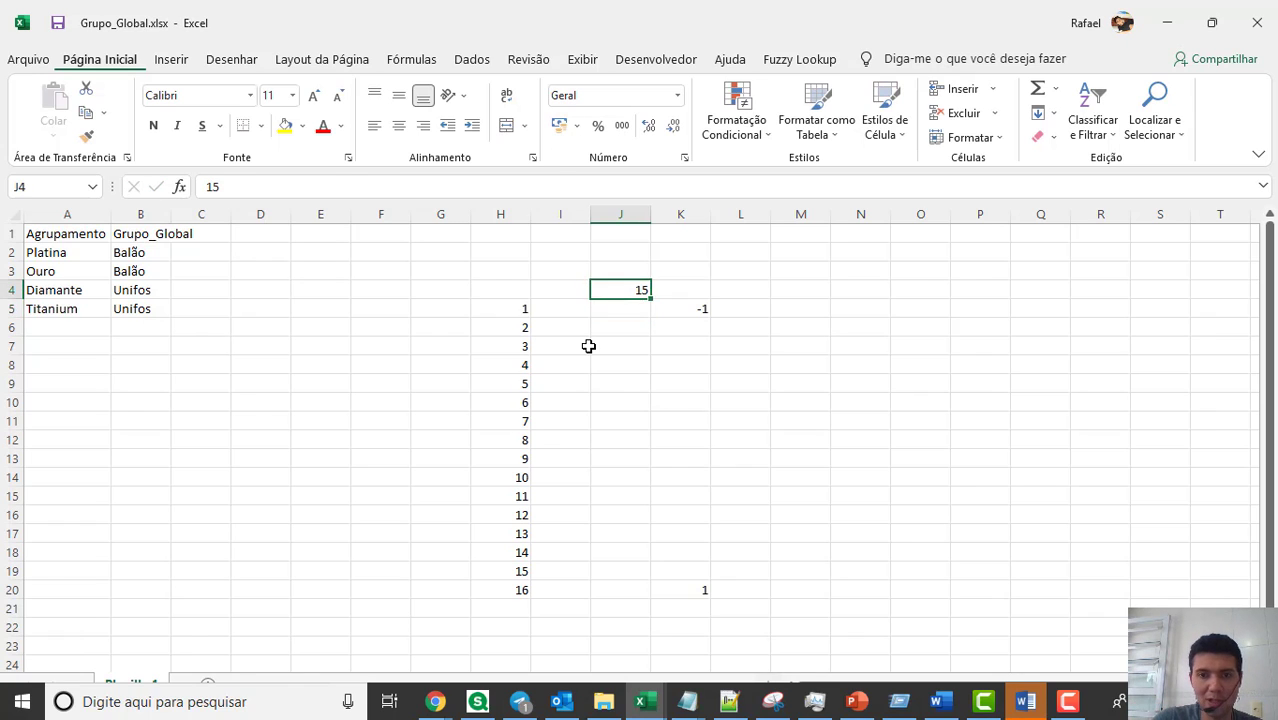
{"action": "key", "text": "Right"}
{"action": "key", "text": "Down"}
{"action": "key", "text": "Up"}
{"action": "key", "text": "Left"}
{"action": "key", "text": "Up"}
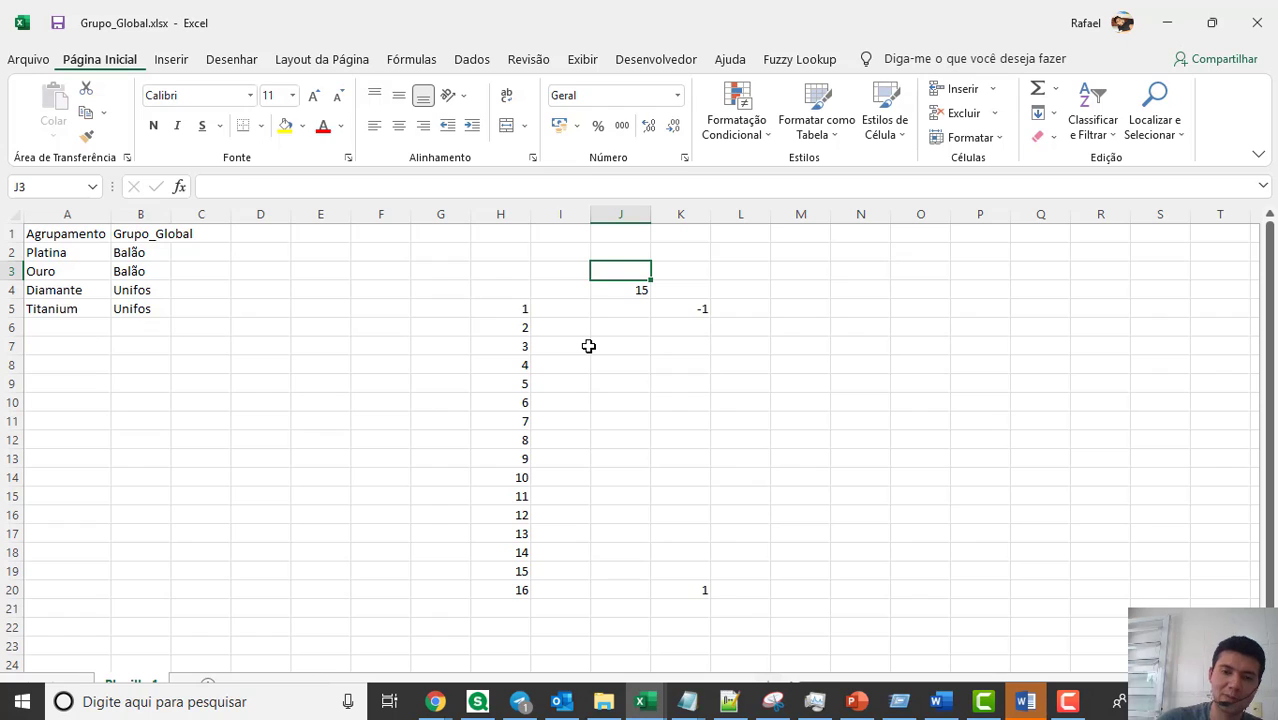
{"action": "type", "text": "="}
{"action": "key", "text": "Down"}
{"action": "type", "text": "/"}
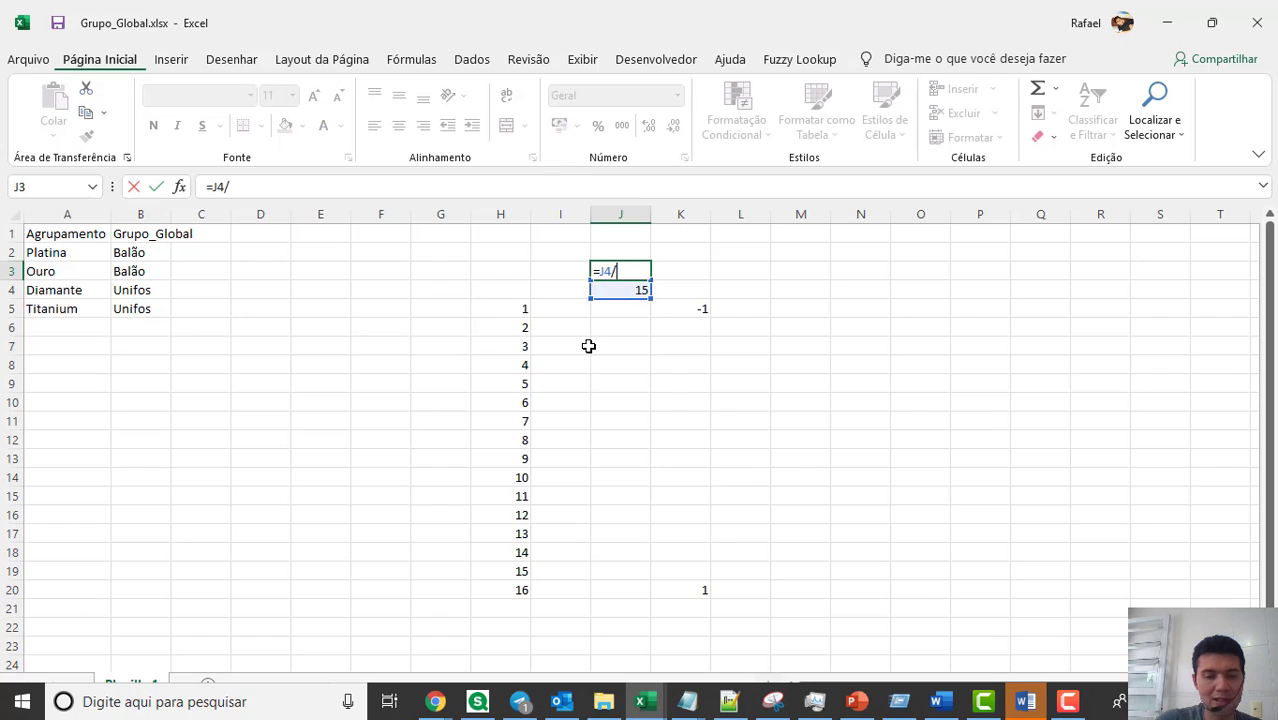
{"action": "type", "text": "2"}
{"action": "key", "text": "Return"}
Step: Review the values in J3 and J4 against the first row of the series
{"action": "key", "text": "Up"}
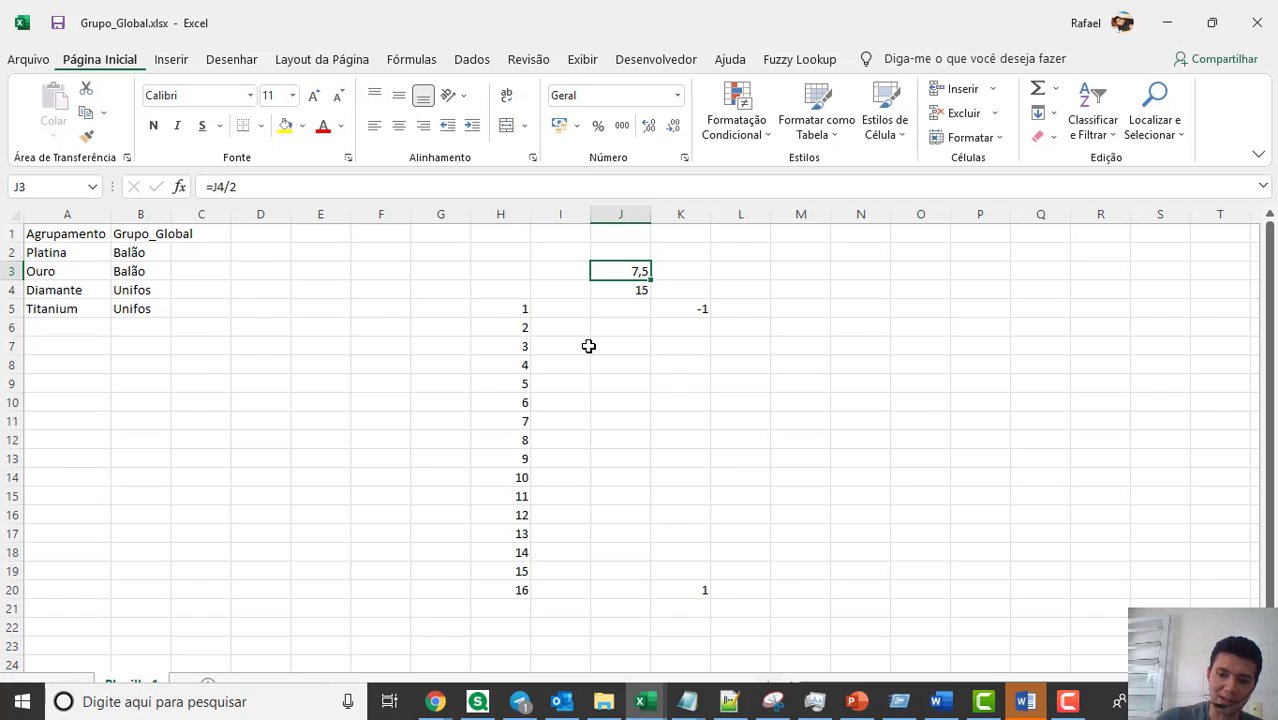
{"action": "key", "text": "Down"}
{"action": "key", "text": "Up"}
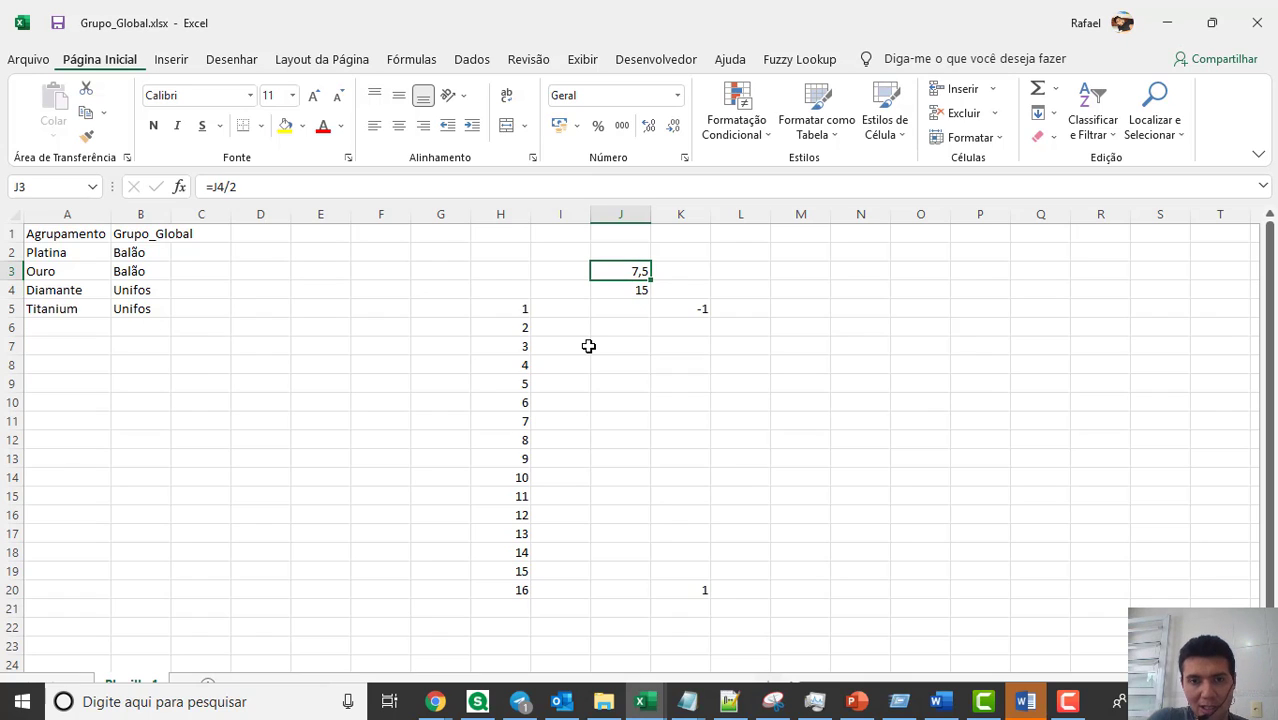
{"action": "key", "text": "Left"}
{"action": "key", "text": "Right"}
{"action": "key", "text": "Down"}
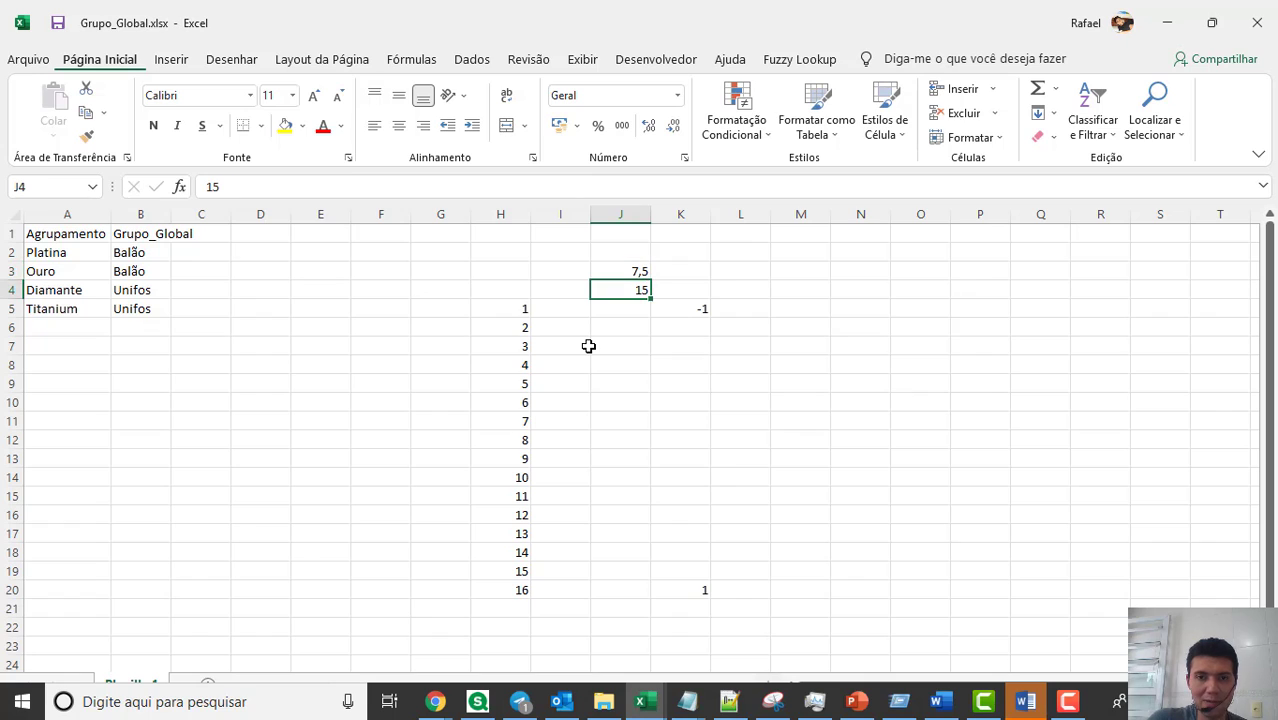
{"action": "key", "text": "Down"}
{"action": "key", "text": "Up"}
{"action": "key", "text": "Left"}
{"action": "key", "text": "Down"}
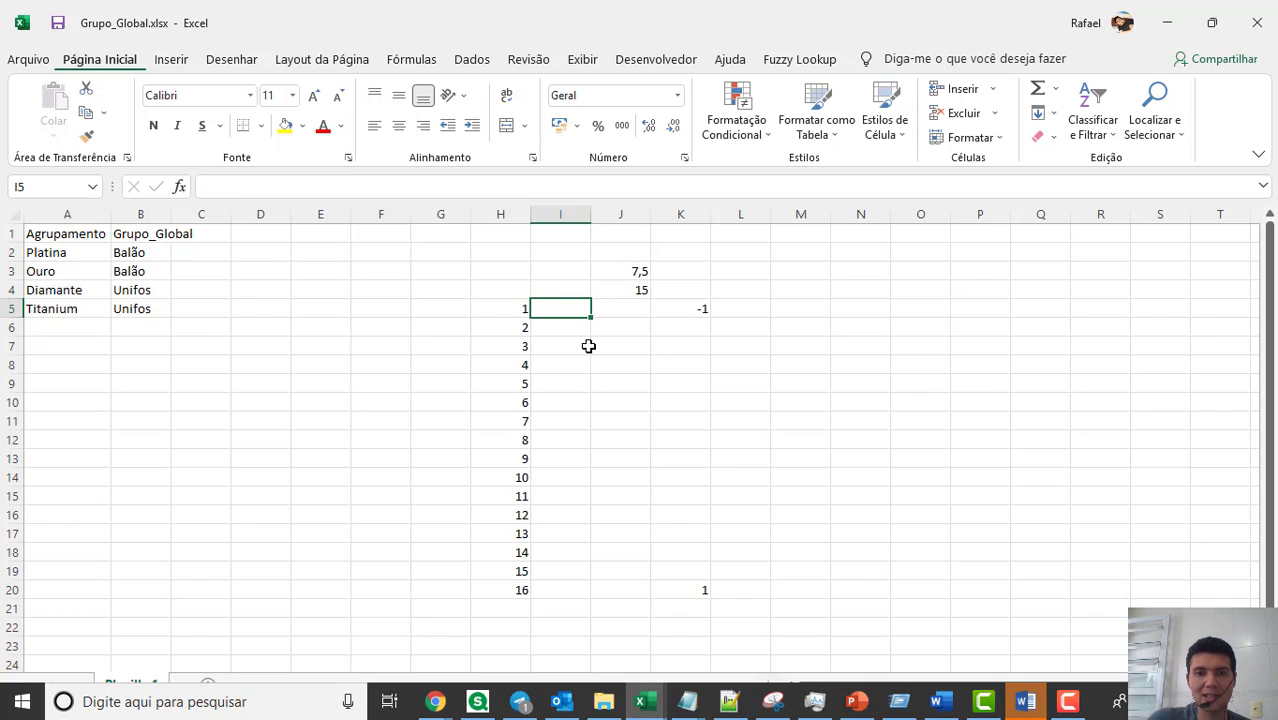
Step: Enter the formula =H5-$H$5-J3 in I5 to offset the first series number by half the interval count
{"action": "key", "text": "Right"}
{"action": "key", "text": "Left"}
{"action": "key", "text": "Right"}
{"action": "key", "text": "Left"}
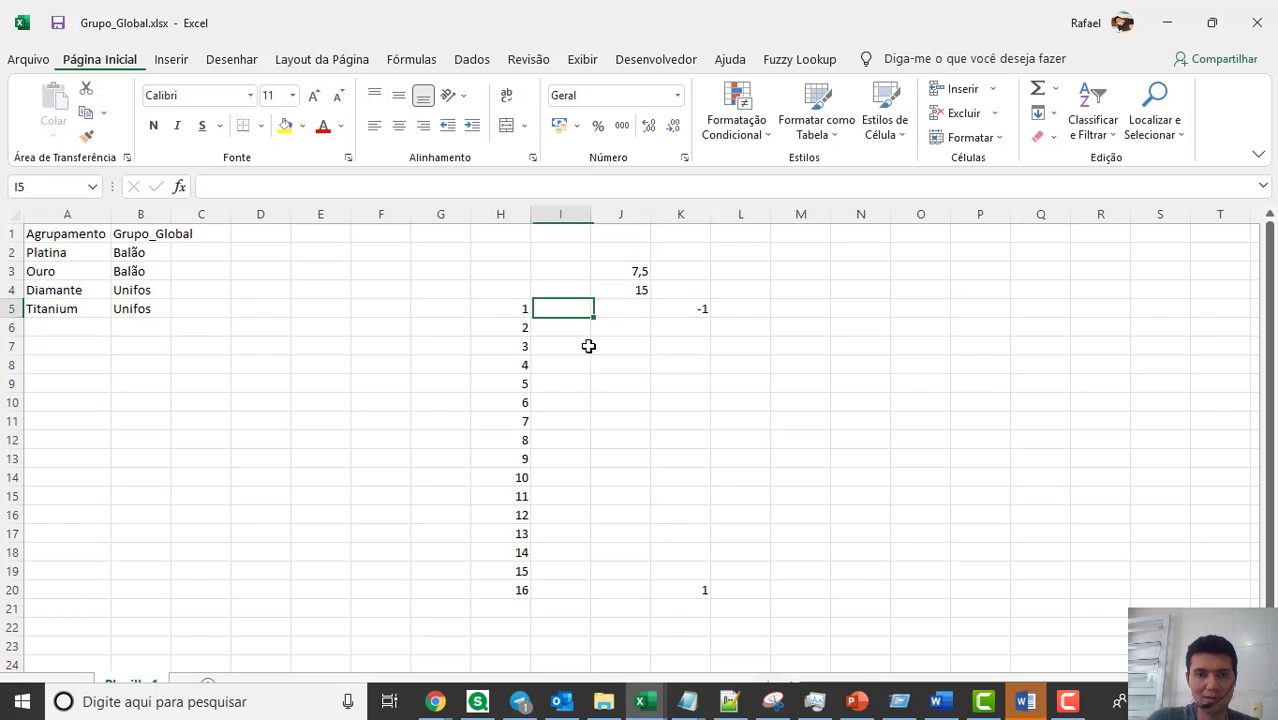
{"action": "key", "text": "F2"}
{"action": "type", "text": "="}
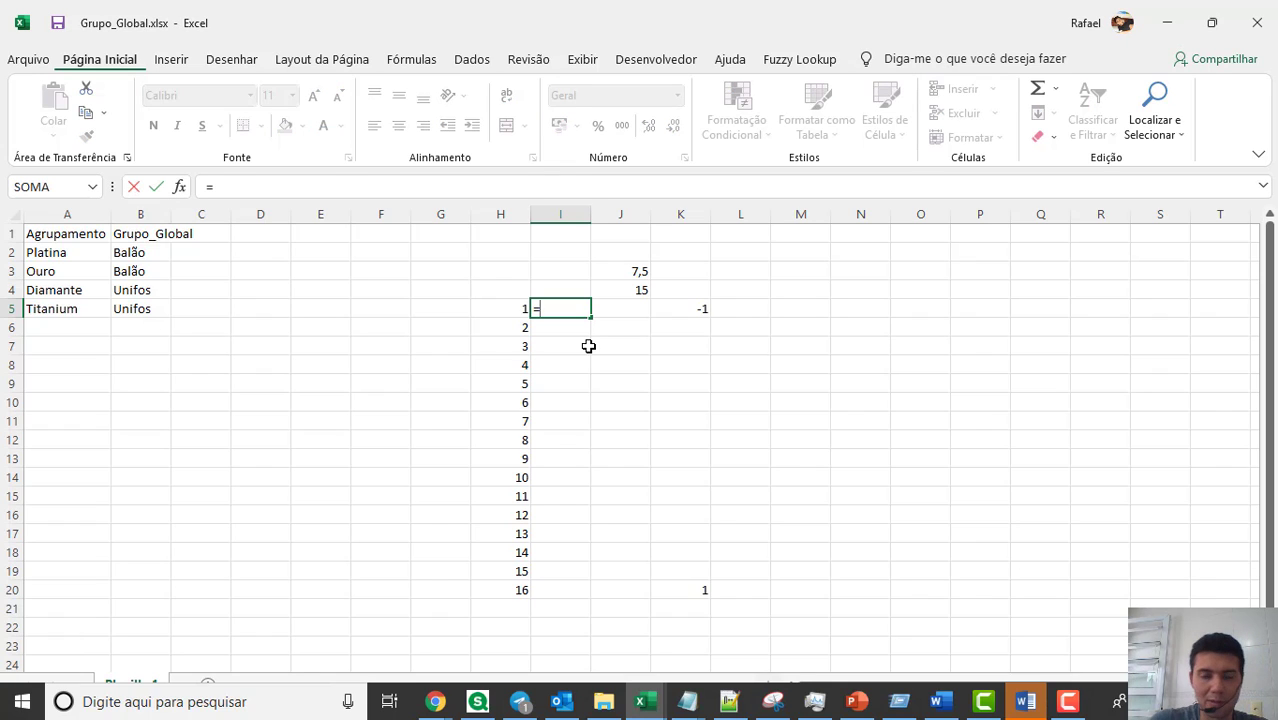
{"action": "key", "text": "Left"}
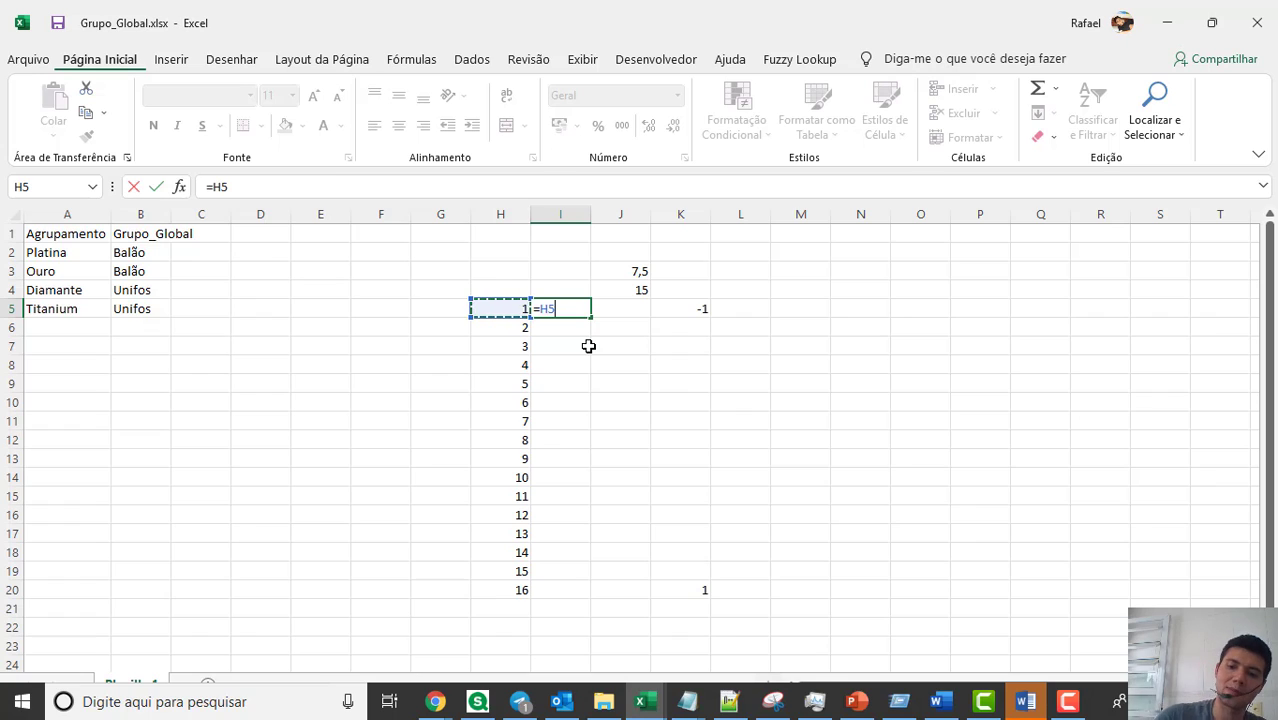
{"action": "type", "text": "-"}
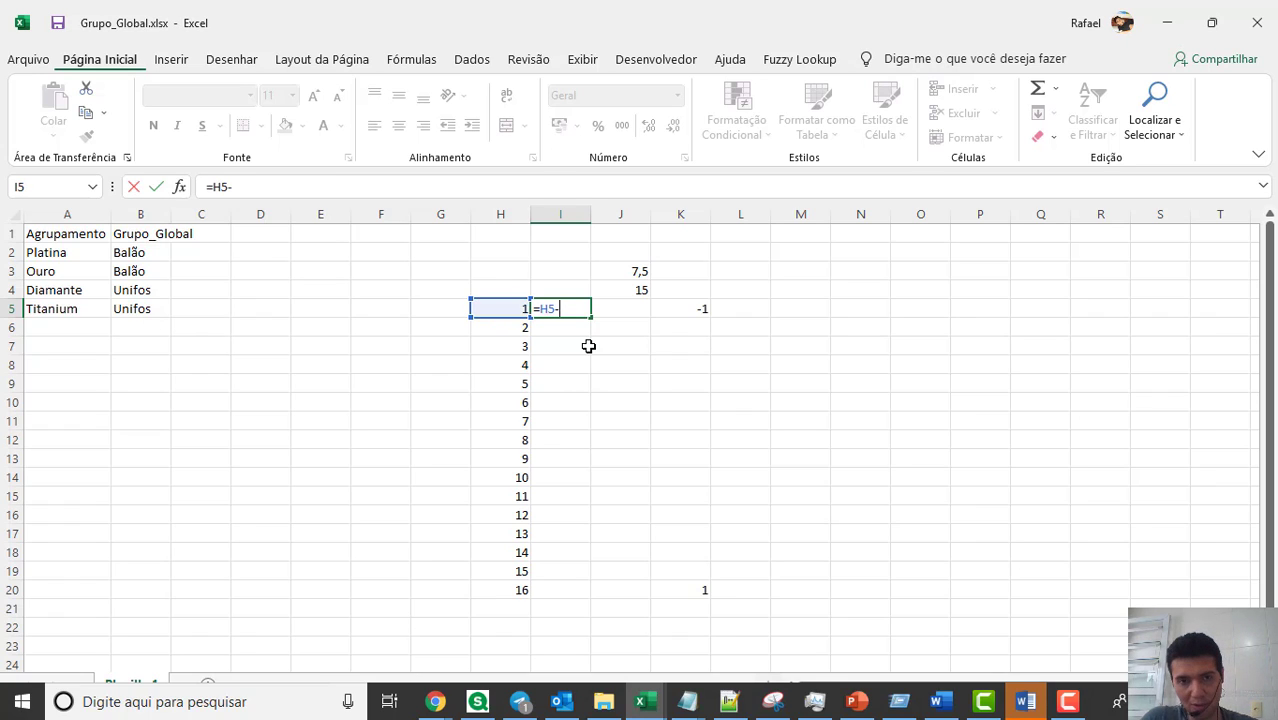
{"action": "key", "text": "Left"}
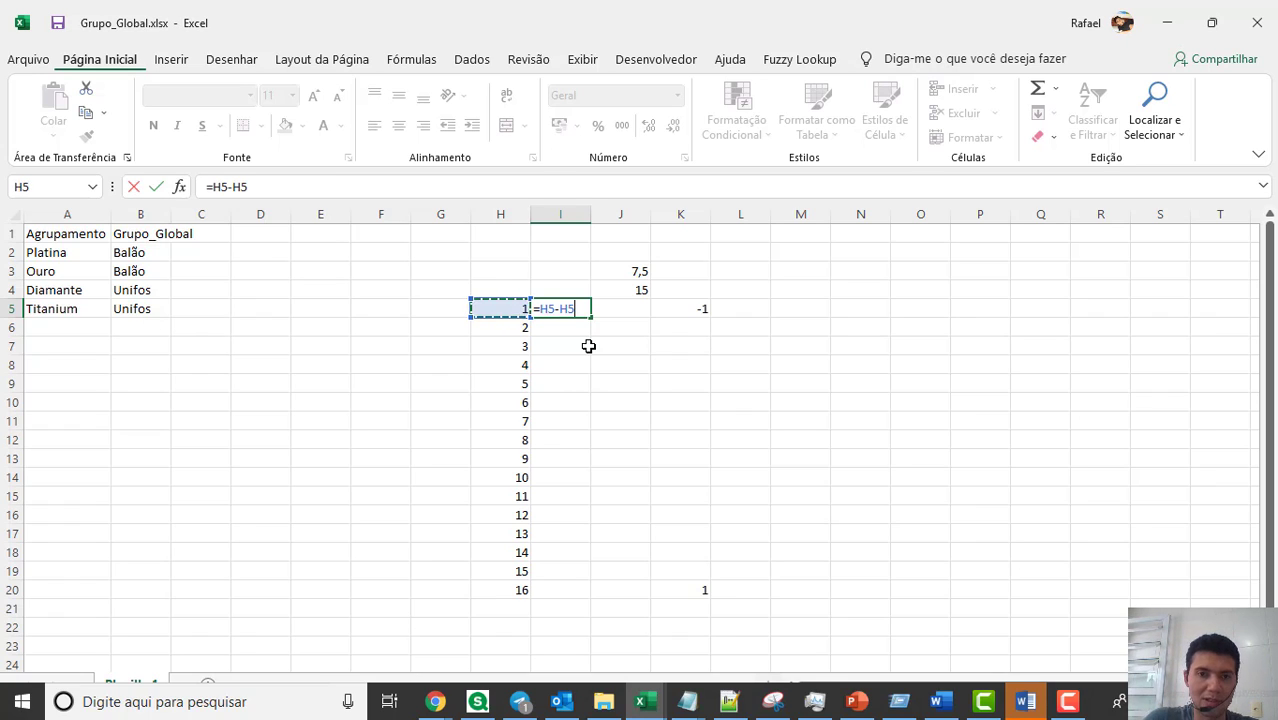
{"action": "key", "text": "F4"}
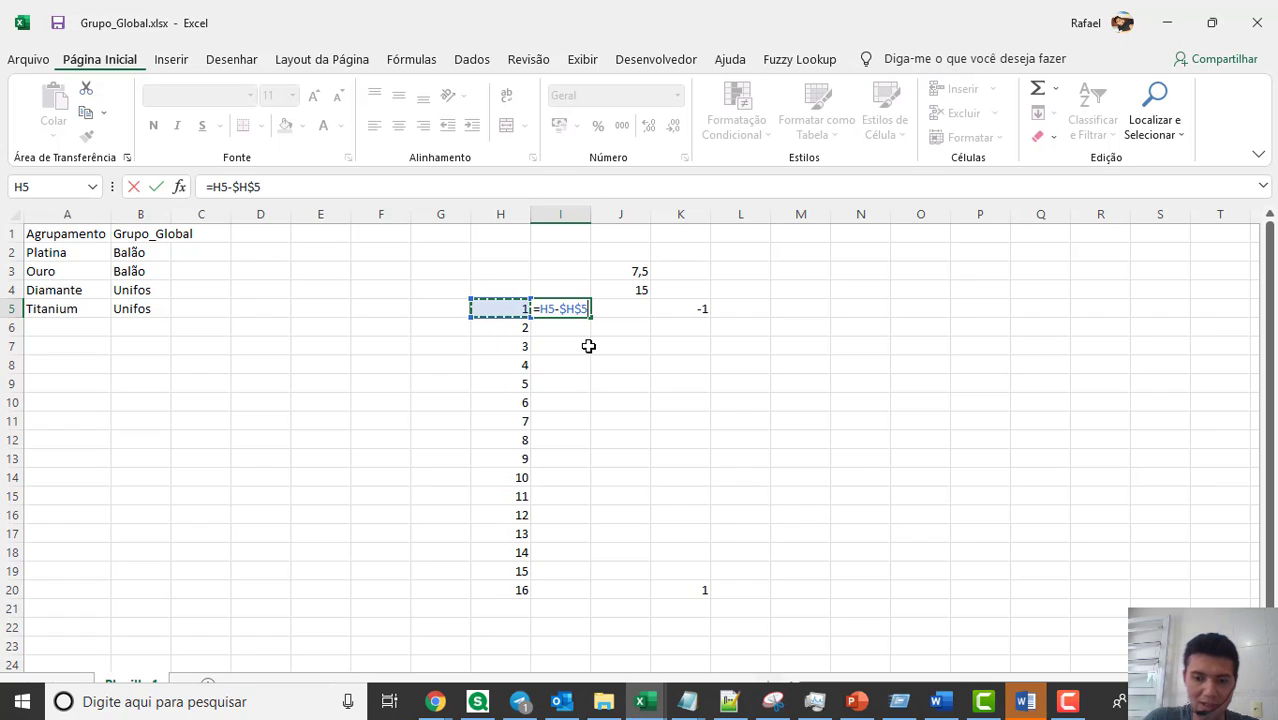
{"action": "type", "text": "-"}
{"action": "key", "text": "Right"}
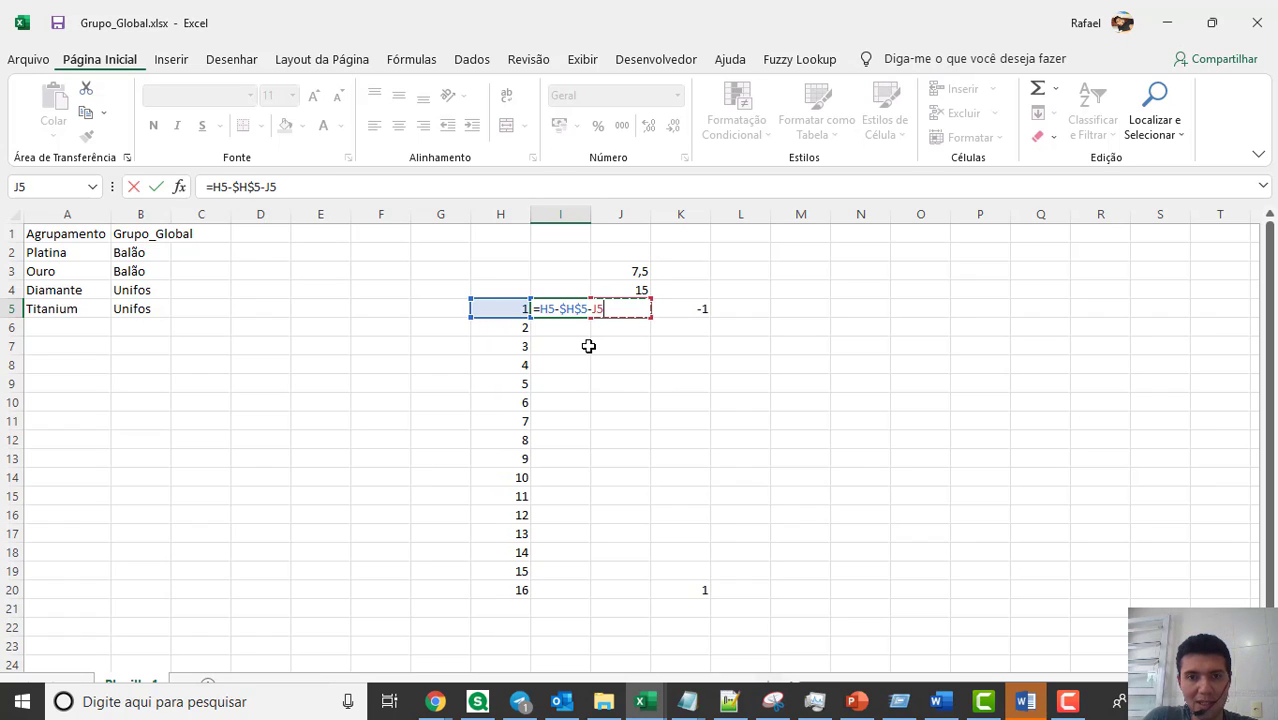
{"action": "key", "text": "Up"}
{"action": "key", "text": "Up"}
{"action": "key", "text": "Return"}
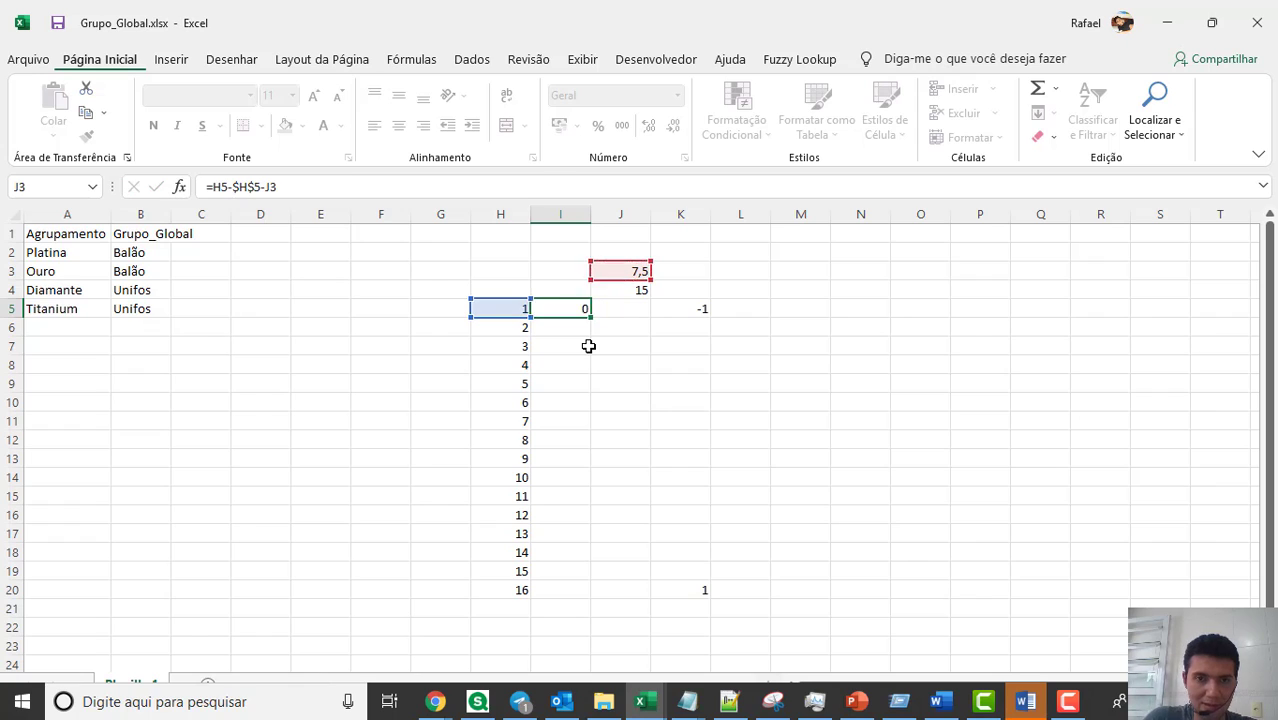
Step: Make the J3 reference in I5 absolute so the formula reads =H5-$H$5-$J$3
{"action": "key", "text": "Up"}
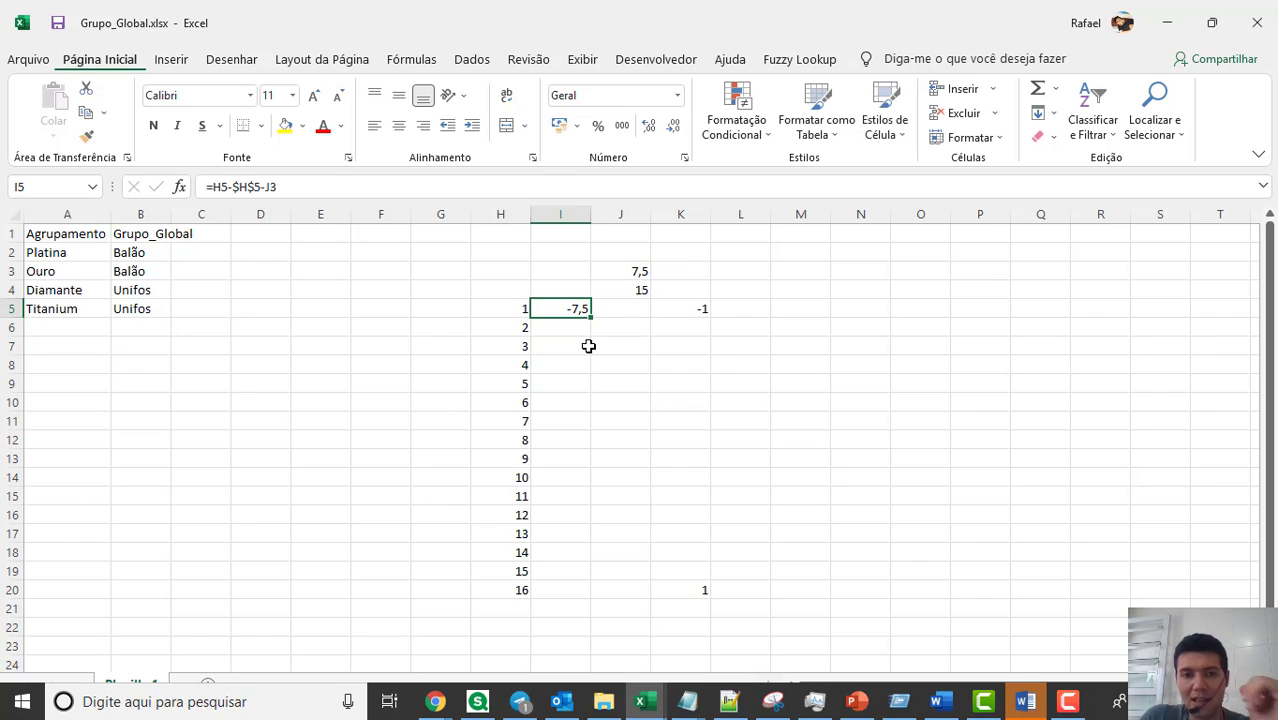
{"action": "key", "text": "F2"}
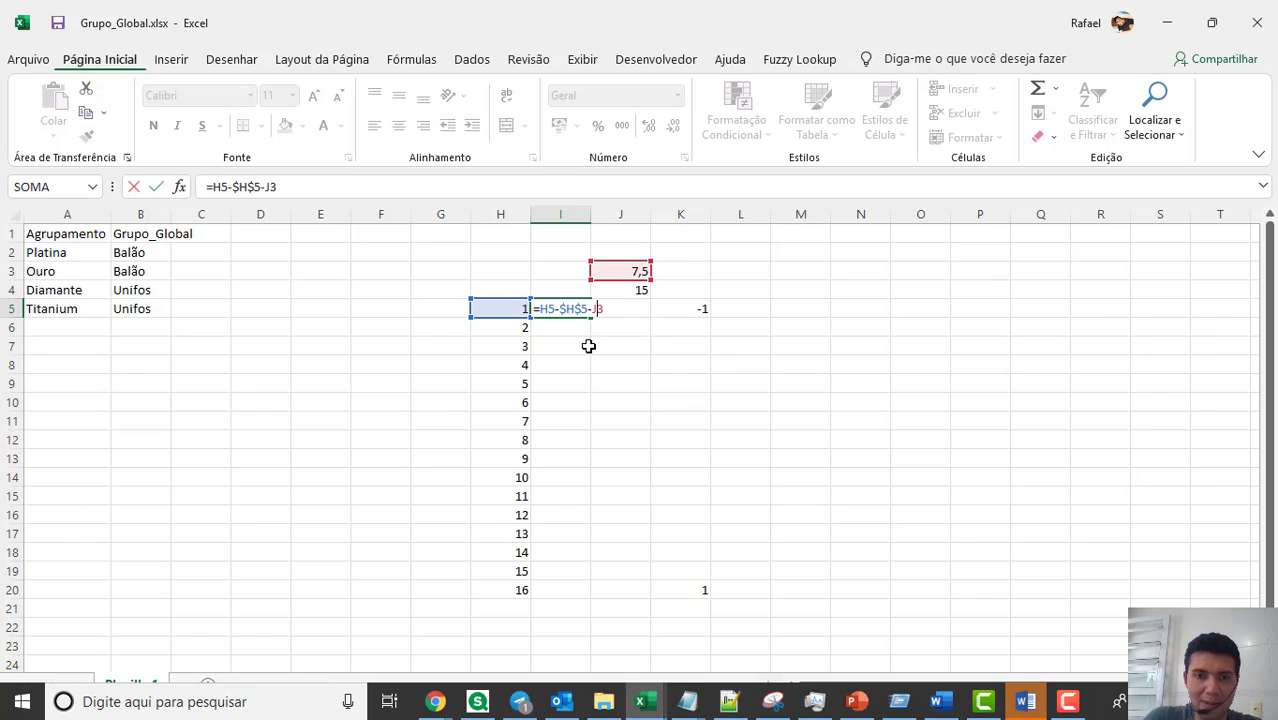
{"action": "key", "text": "F4"}
{"action": "key", "text": "Left"}
{"action": "key", "text": "Left"}
{"action": "key", "text": "Left"}
{"action": "key", "text": "Left"}
{"action": "key", "text": "Left"}
{"action": "key", "text": "Left"}
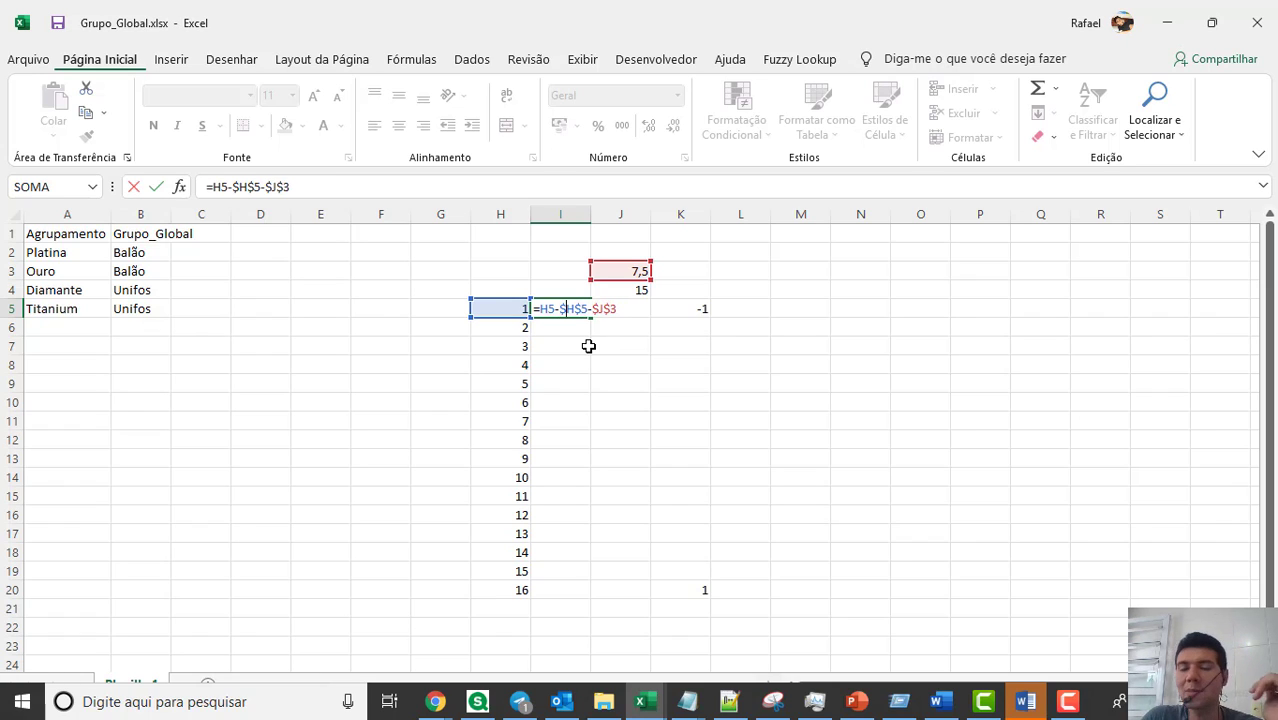
{"action": "key", "text": "Right"}
{"action": "key", "text": "Right"}
{"action": "key", "text": "Right"}
{"action": "key", "text": "Right"}
{"action": "key", "text": "Right"}
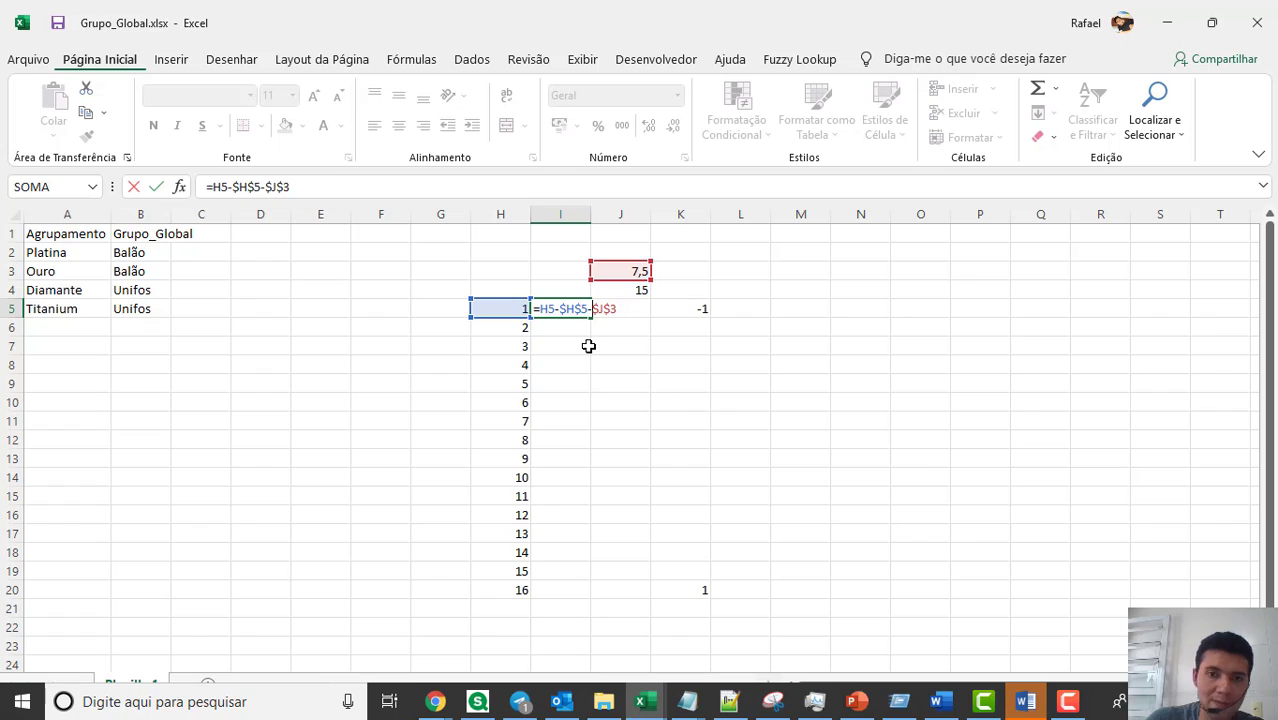
{"action": "key", "text": "Right"}
{"action": "key", "text": "Right"}
{"action": "key", "text": "Right"}
{"action": "key", "text": "Right"}
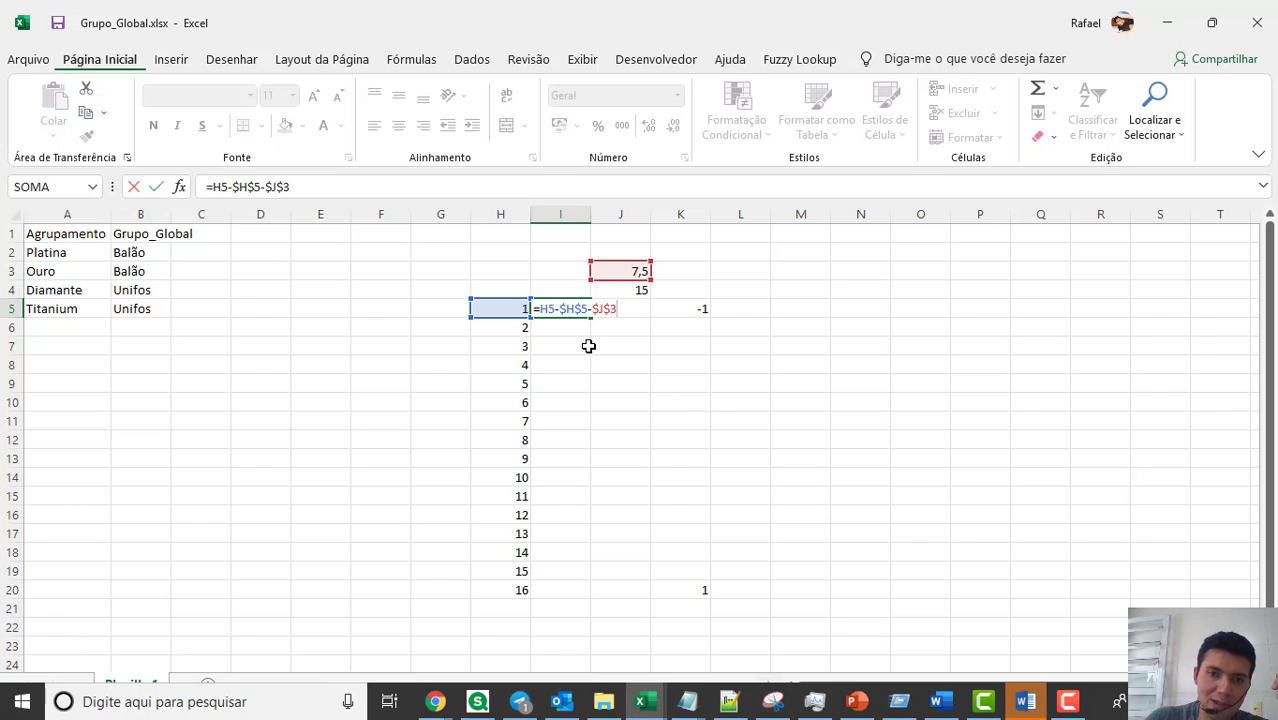
{"action": "key", "text": "Return"}
Step: Enter the formula =I5/$J$3 in J5 to divide the offset value by half the interval count
{"action": "key", "text": "Up"}
{"action": "key", "text": "Right"}
{"action": "type", "text": "="}
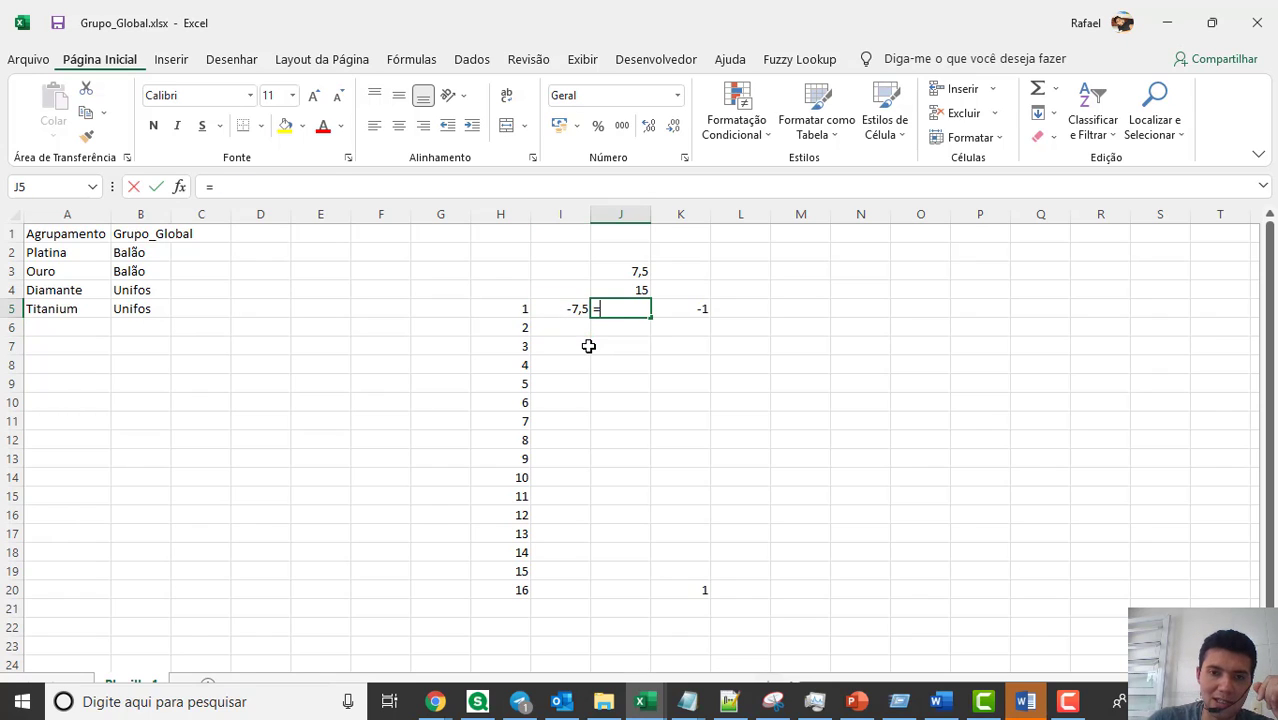
{"action": "key", "text": "Left"}
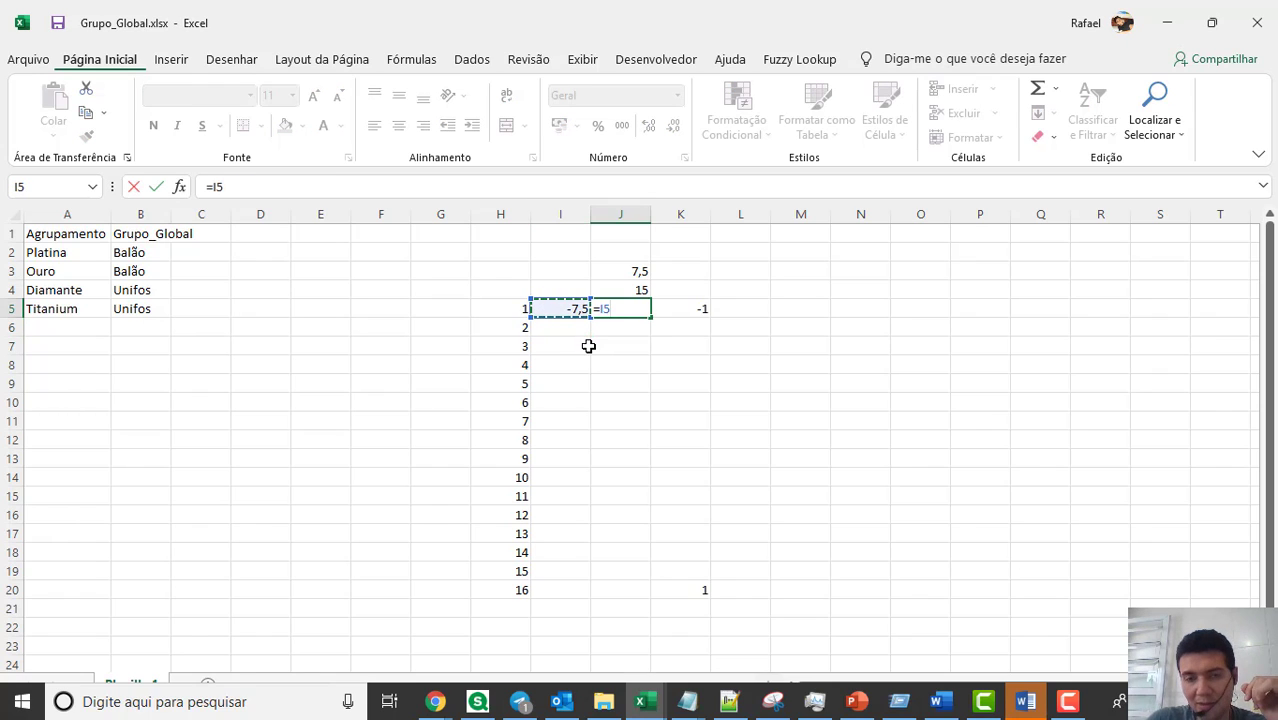
{"action": "type", "text": "/"}
{"action": "key", "text": "Up"}
{"action": "key", "text": "Up"}
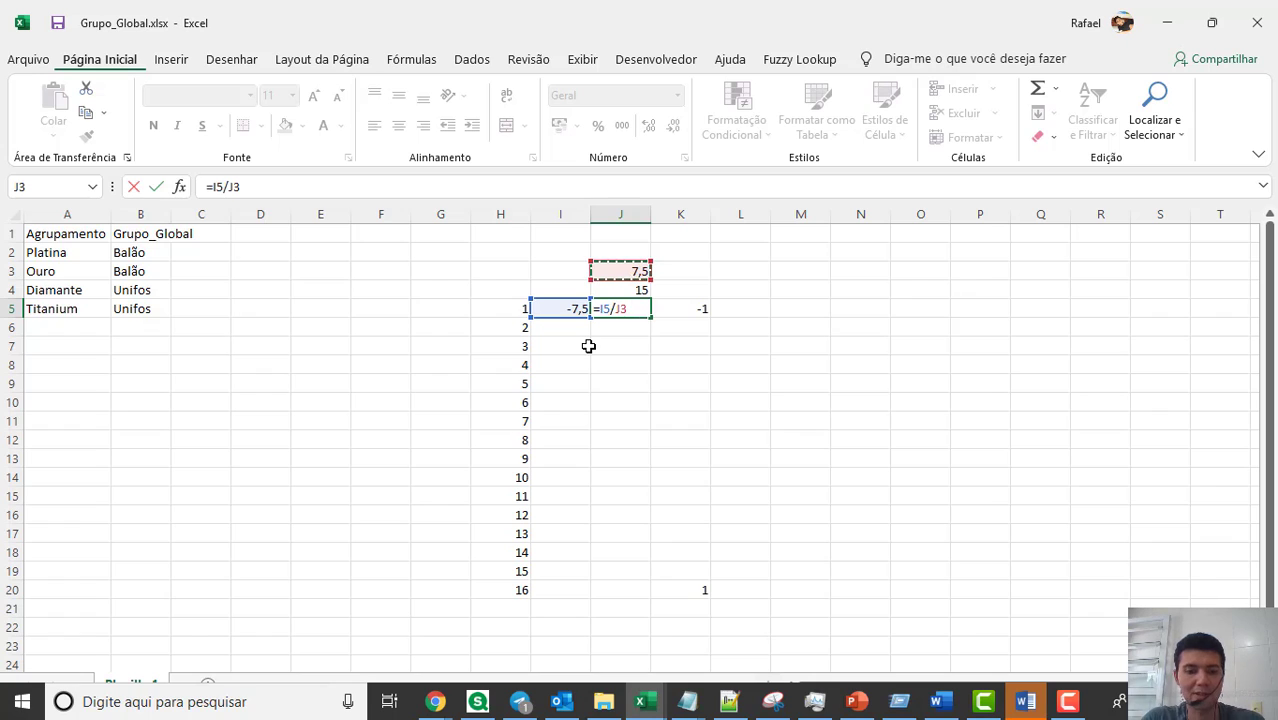
{"action": "key", "text": "F4"}
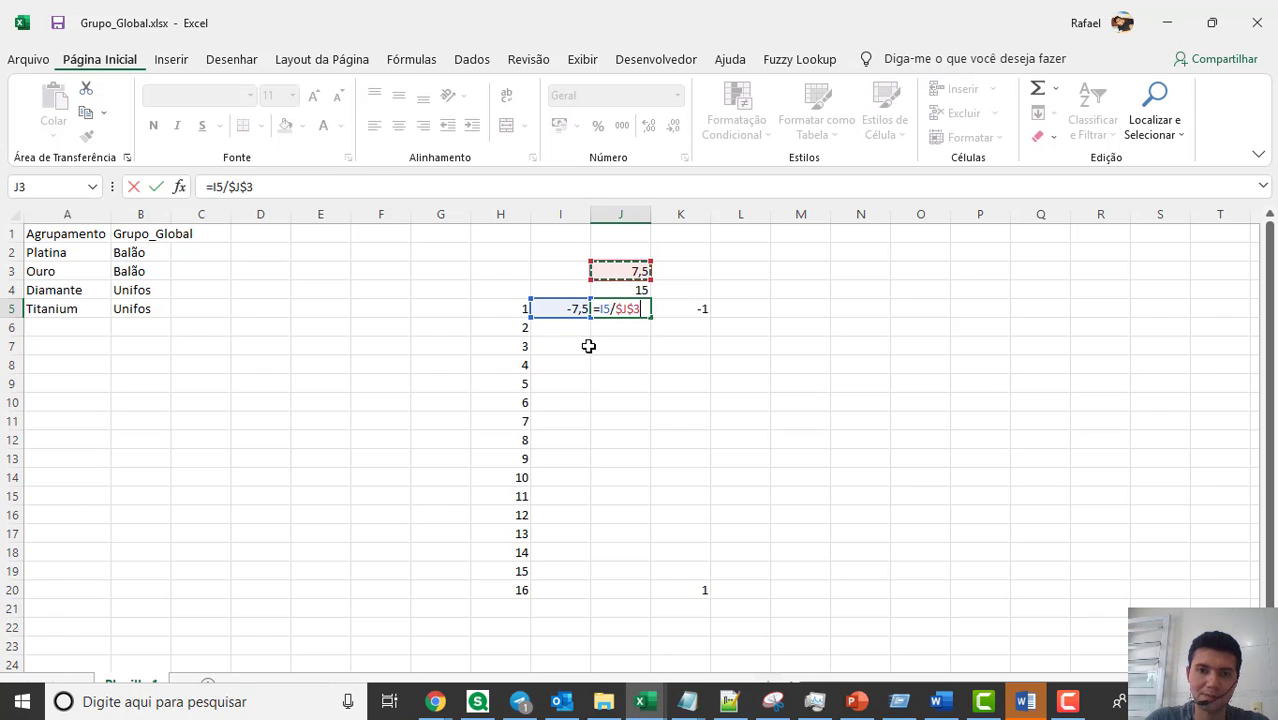
{"action": "key", "text": "Return"}
Step: Copy the formulas in I5:J5 down to row 20, alongside the whole series
{"action": "key", "text": "Up"}
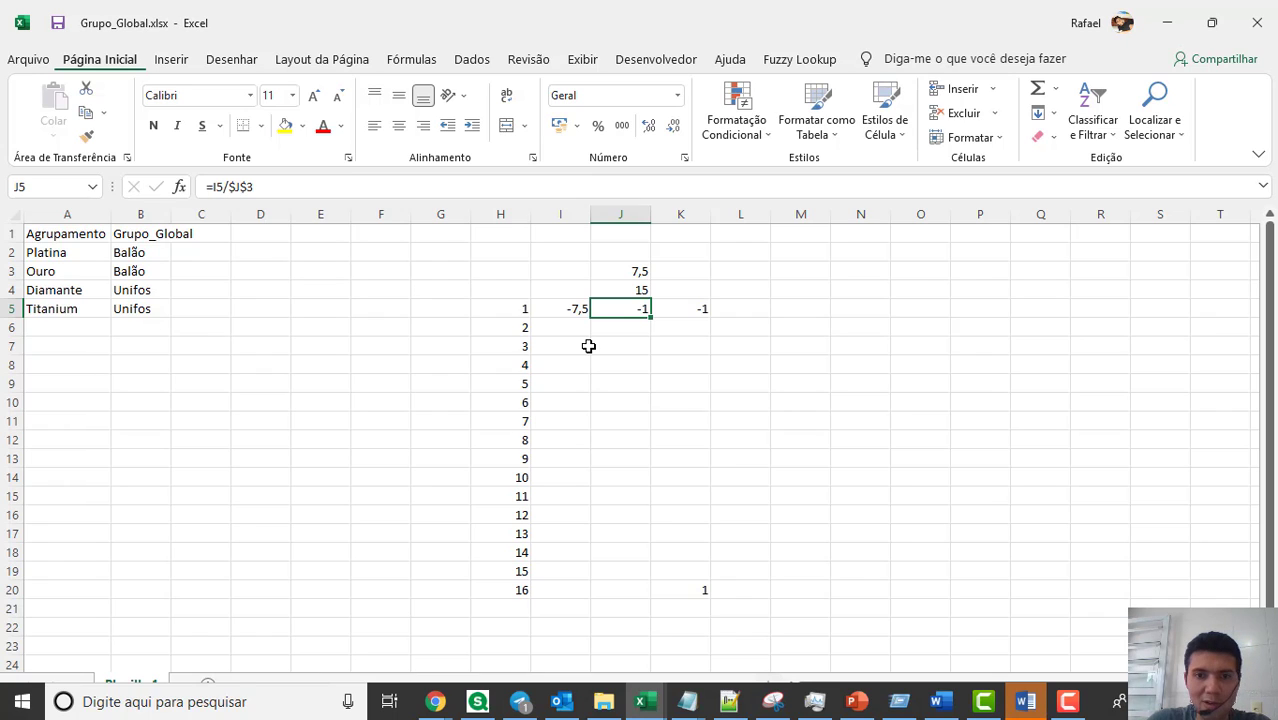
{"action": "key", "text": "Right"}
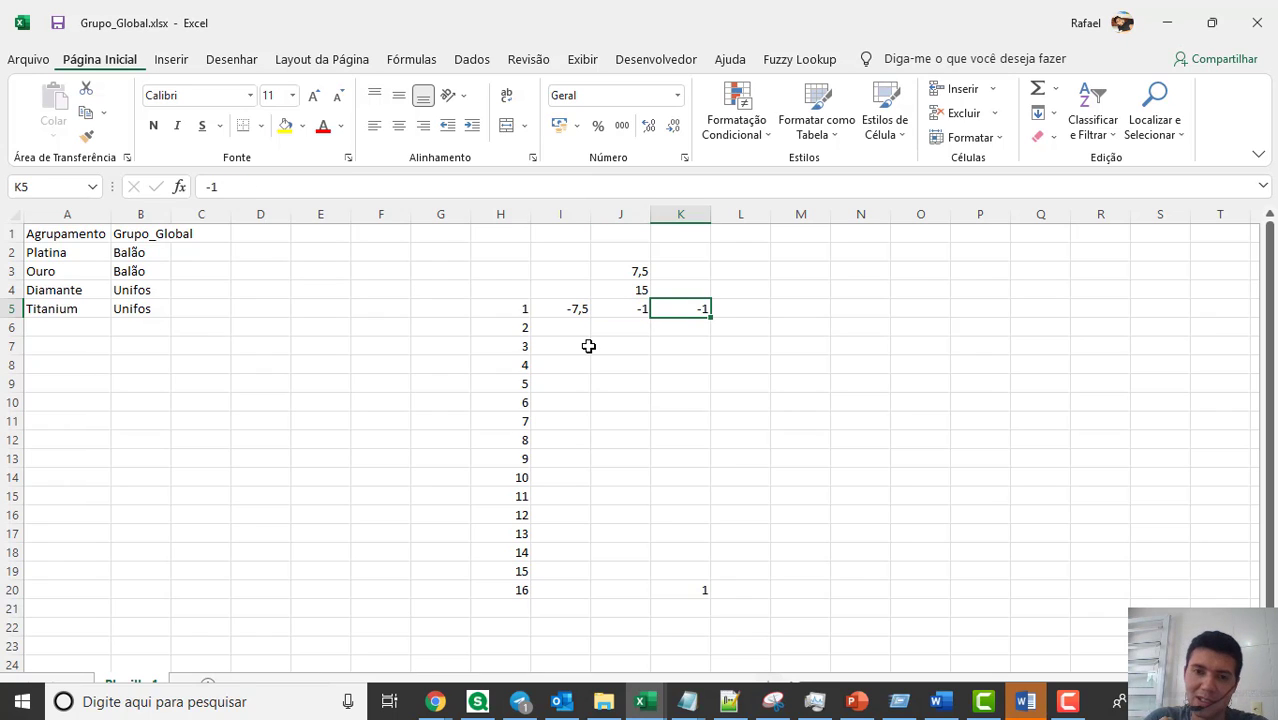
{"action": "key", "text": "Left"}
{"action": "key", "text": "Left"}
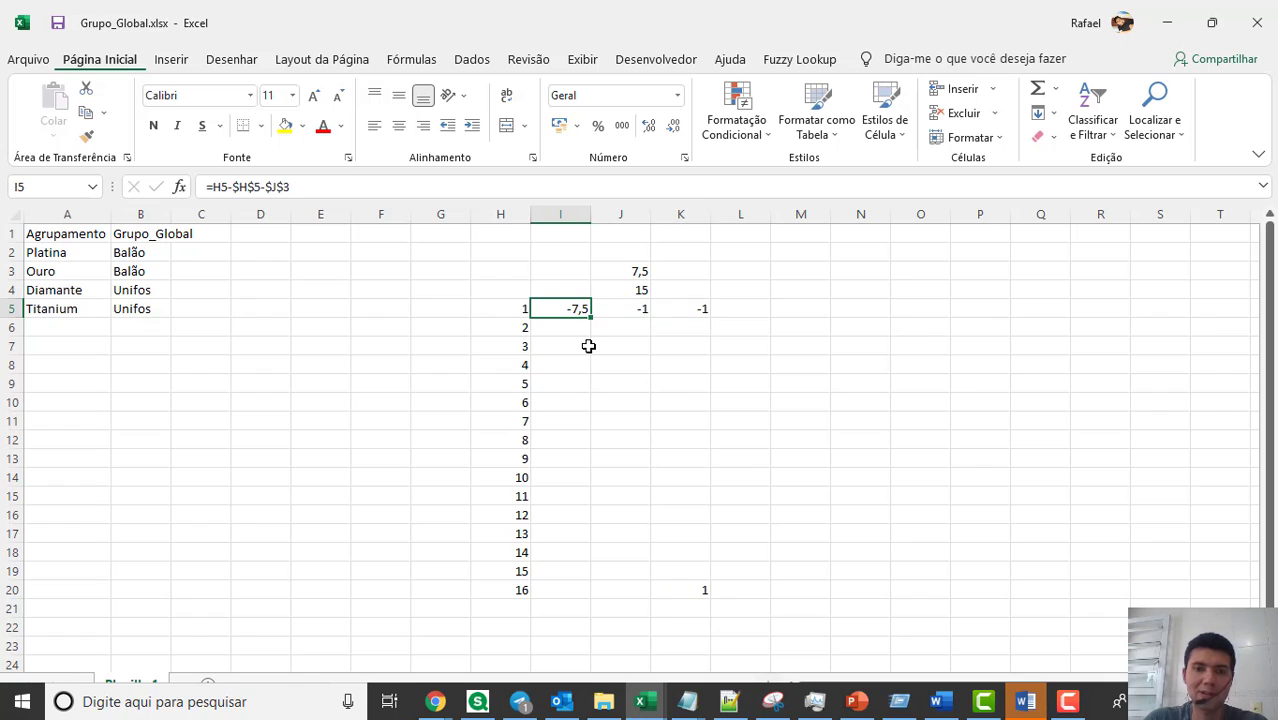
{"action": "key", "text": "shift+Right"}
{"action": "key", "text": "ctrl+c"}
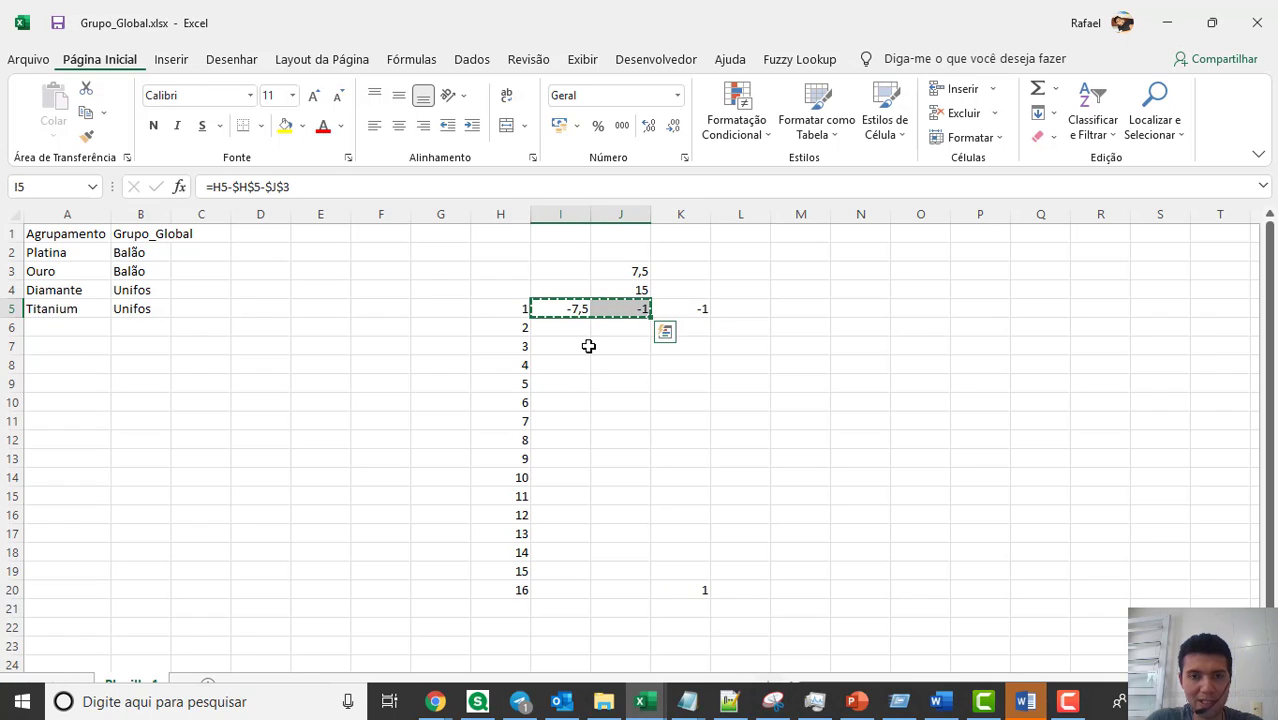
{"action": "key", "text": "Left"}
{"action": "key", "text": "ctrl+Down"}
{"action": "key", "text": "Right"}
{"action": "key", "text": "ctrl+shift+Up"}
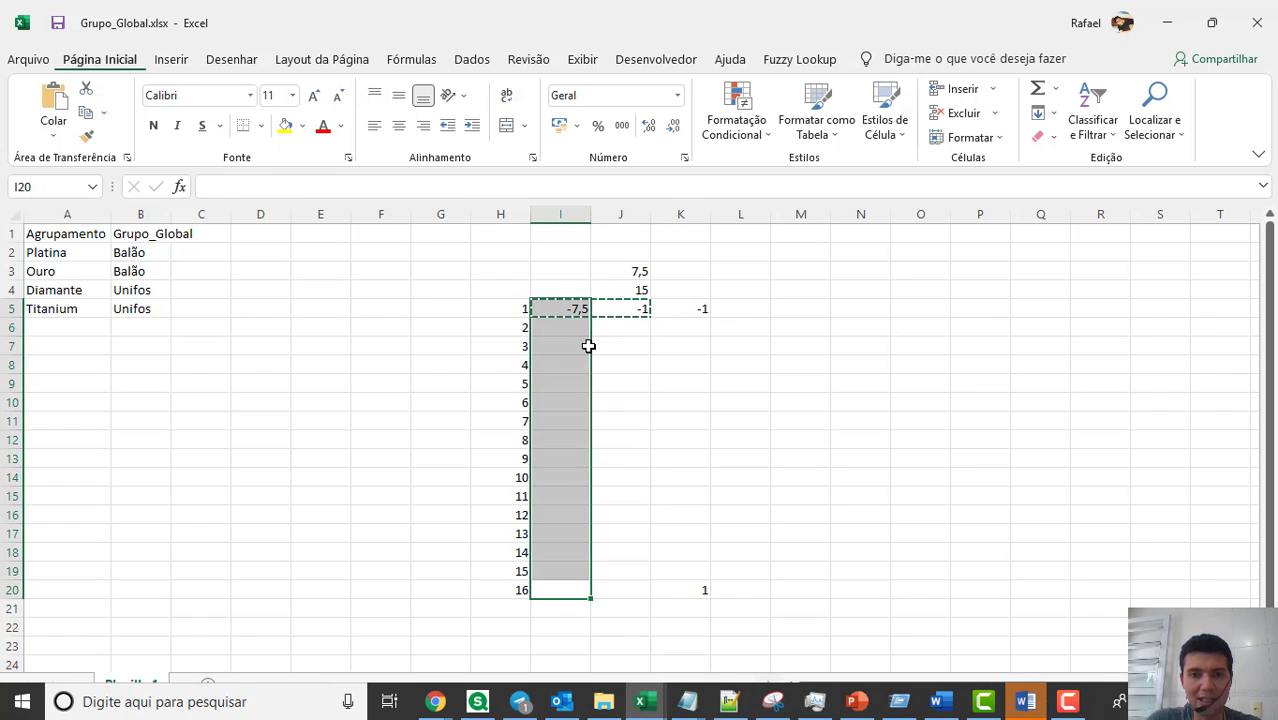
{"action": "key", "text": "shift+Right"}
{"action": "key", "text": "ctrl+v"}
{"action": "key", "text": "Return"}
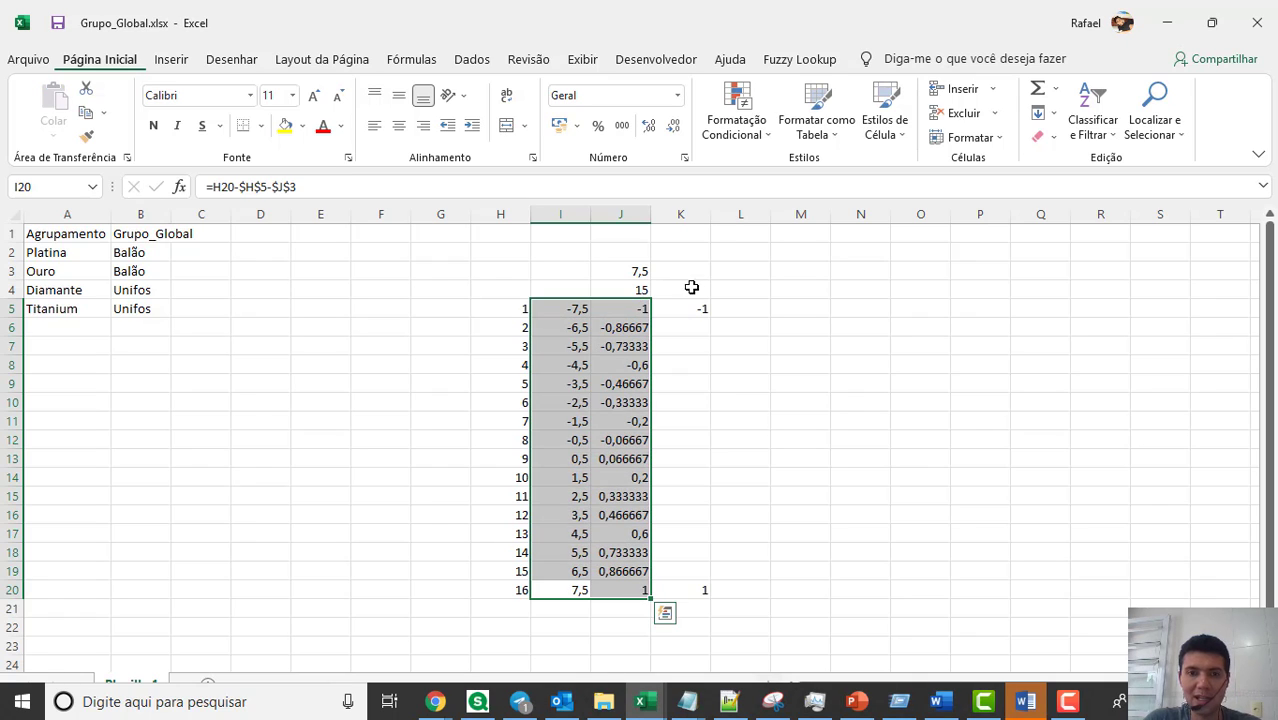
Step: Examine the scaled results in column J from row 5 to row 20 against the target values in column K
{"action": "left_click", "coordinate": [634, 307]}
{"action": "key", "text": "Down"}
{"action": "key", "text": "Down"}
{"action": "key", "text": "Down"}
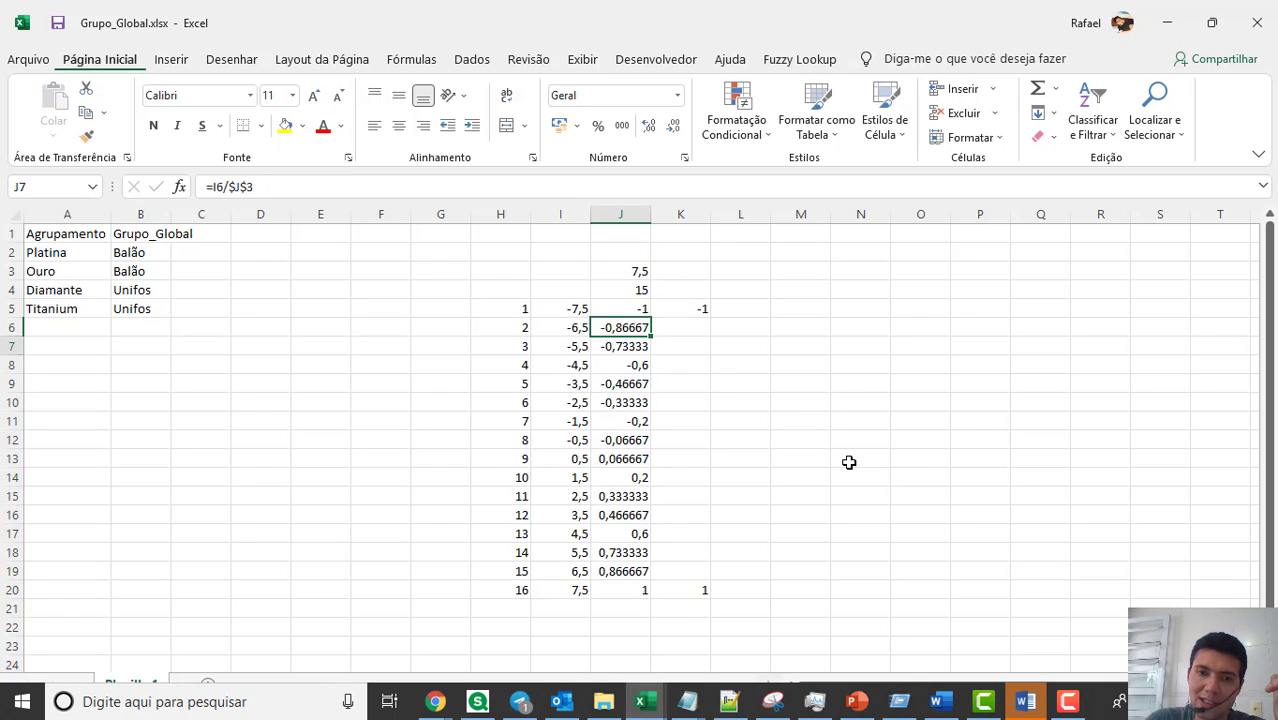
{"action": "key", "text": "Up"}
{"action": "key", "text": "Up"}
{"action": "key", "text": "Down"}
{"action": "key", "text": "Down"}
{"action": "key", "text": "Down"}
{"action": "key", "text": "Down"}
{"action": "key", "text": "Down"}
{"action": "key", "text": "Down"}
{"action": "key", "text": "Down"}
{"action": "key", "text": "Down"}
{"action": "key", "text": "Down"}
{"action": "key", "text": "Down"}
{"action": "key", "text": "Down"}
{"action": "key", "text": "Down"}
{"action": "key", "text": "Down"}
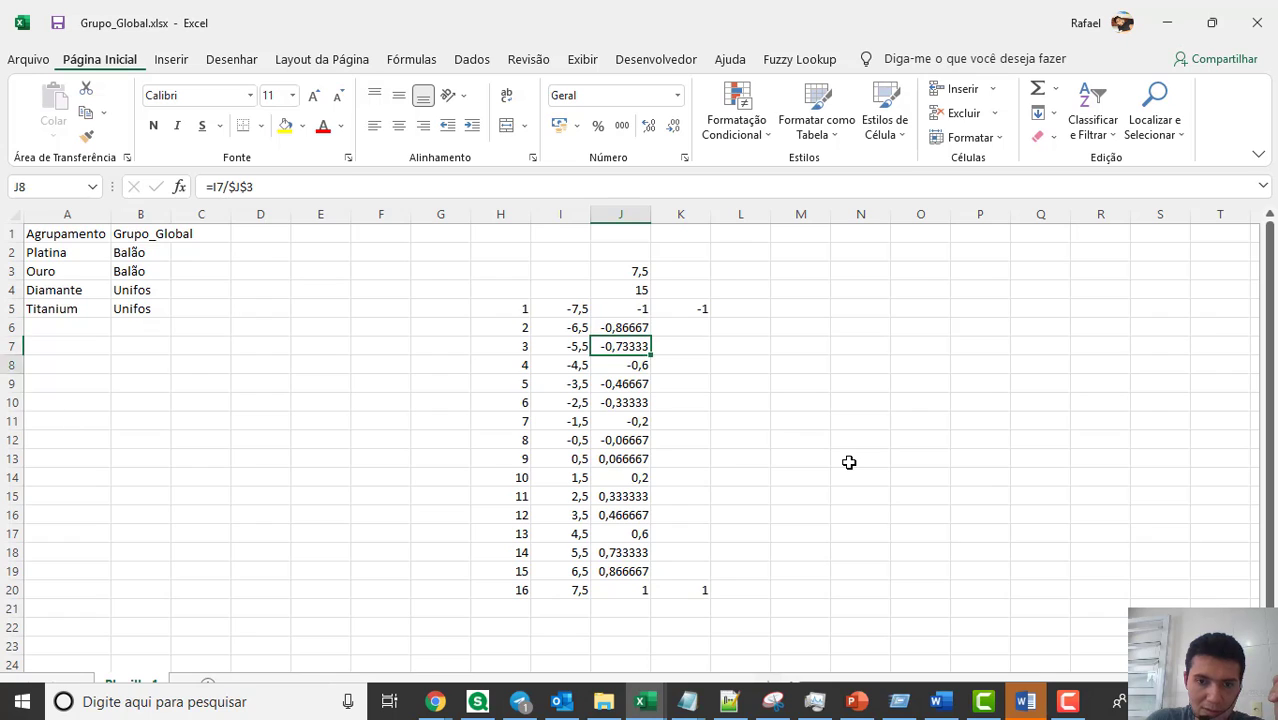
{"action": "key", "text": "Down"}
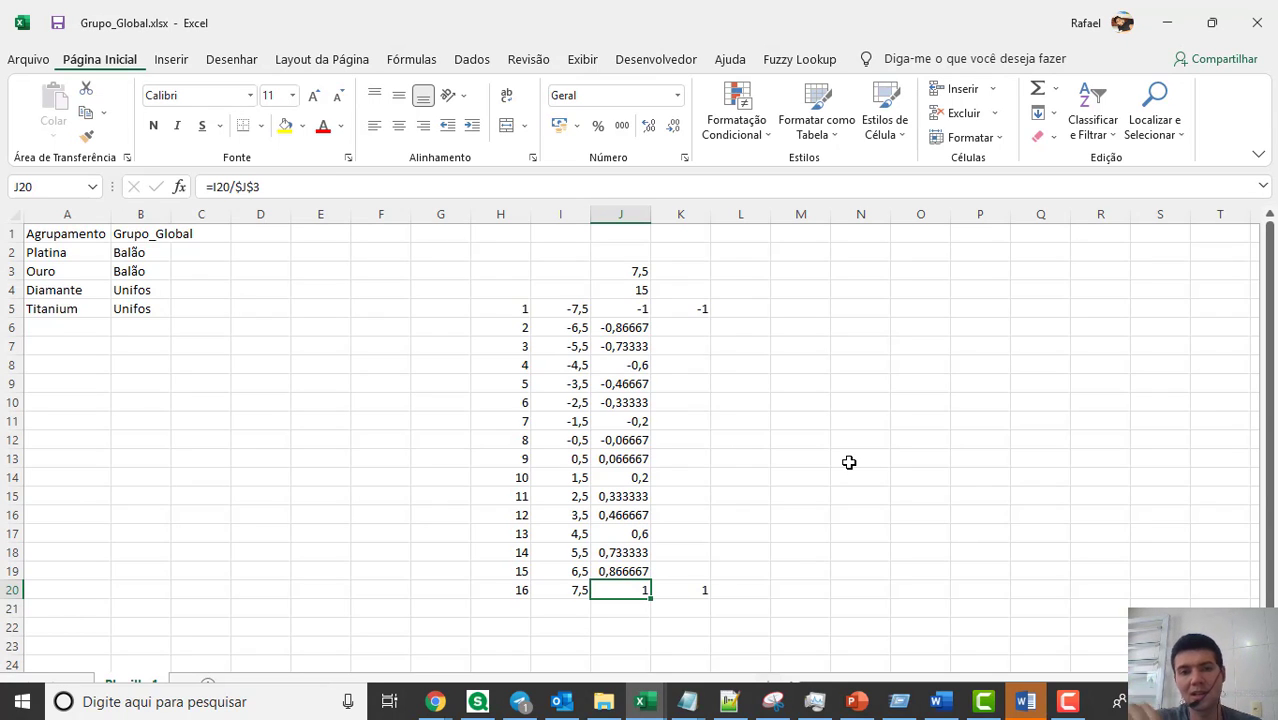
Step: Switch to Qlik Sense Desktop and expand the settings of the table's Avg(Vendas) column
{"action": "key", "text": "alt+Tab"}
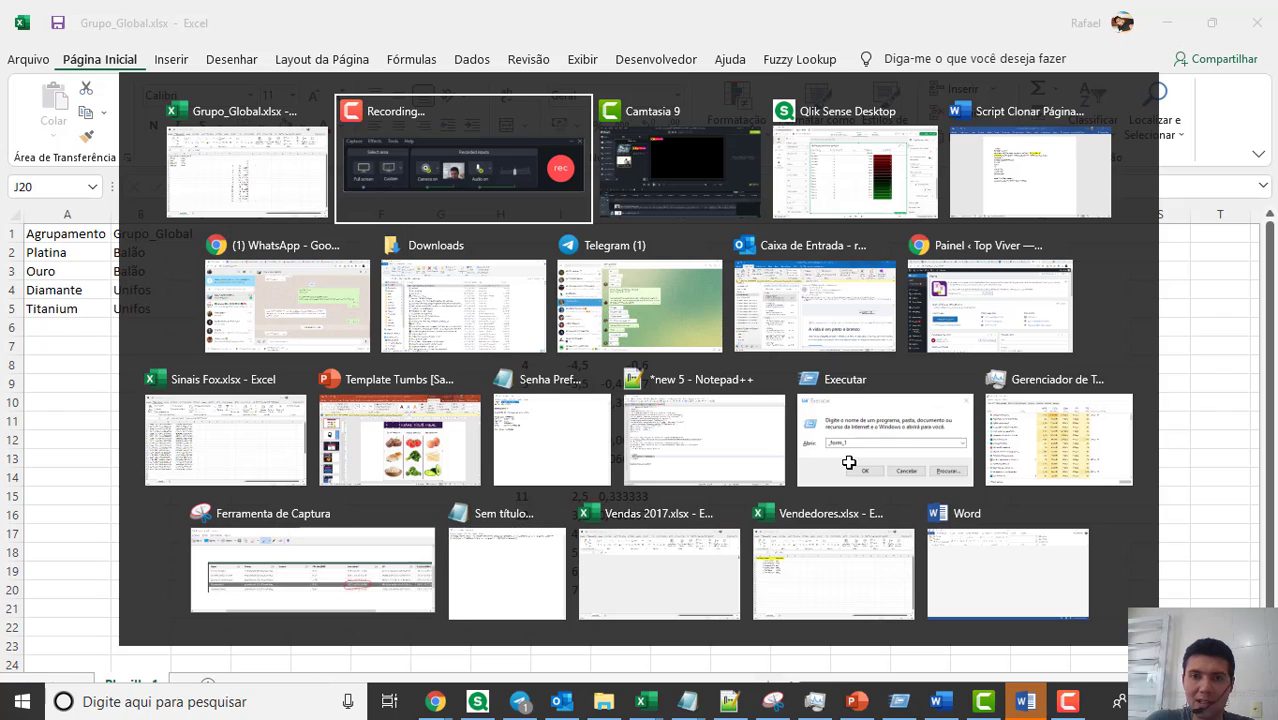
{"action": "key", "text": "alt+Tab"}
{"action": "key", "text": "alt+Tab"}
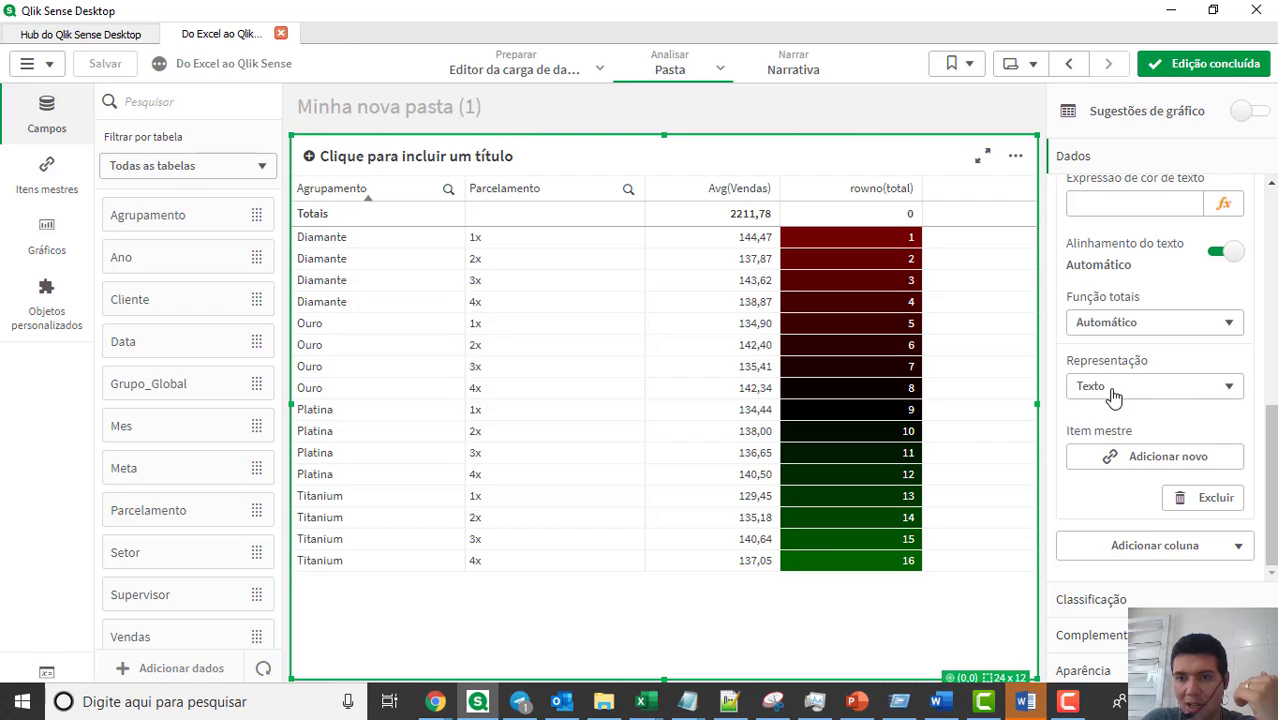
{"action": "scroll", "coordinate": [1113, 394], "scroll_direction": "up", "scroll_amount": 10}
{"action": "left_click", "coordinate": [1143, 356]}
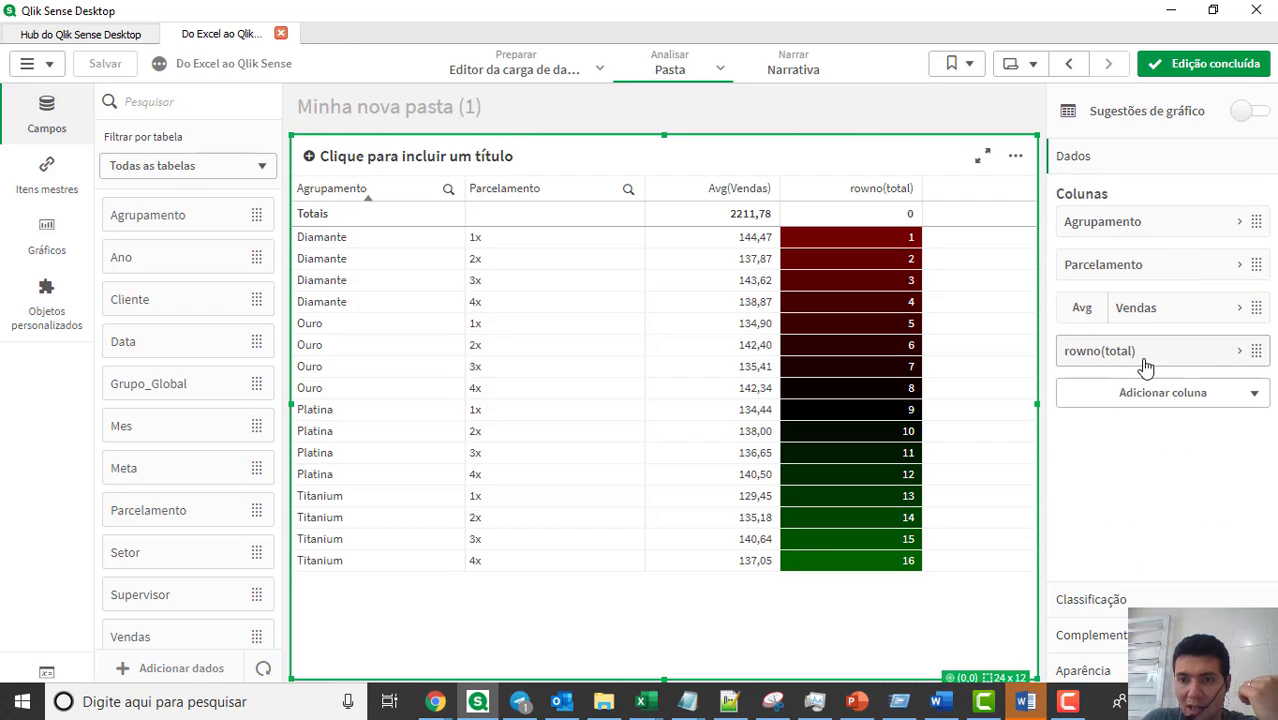
{"action": "left_click", "coordinate": [1160, 312]}
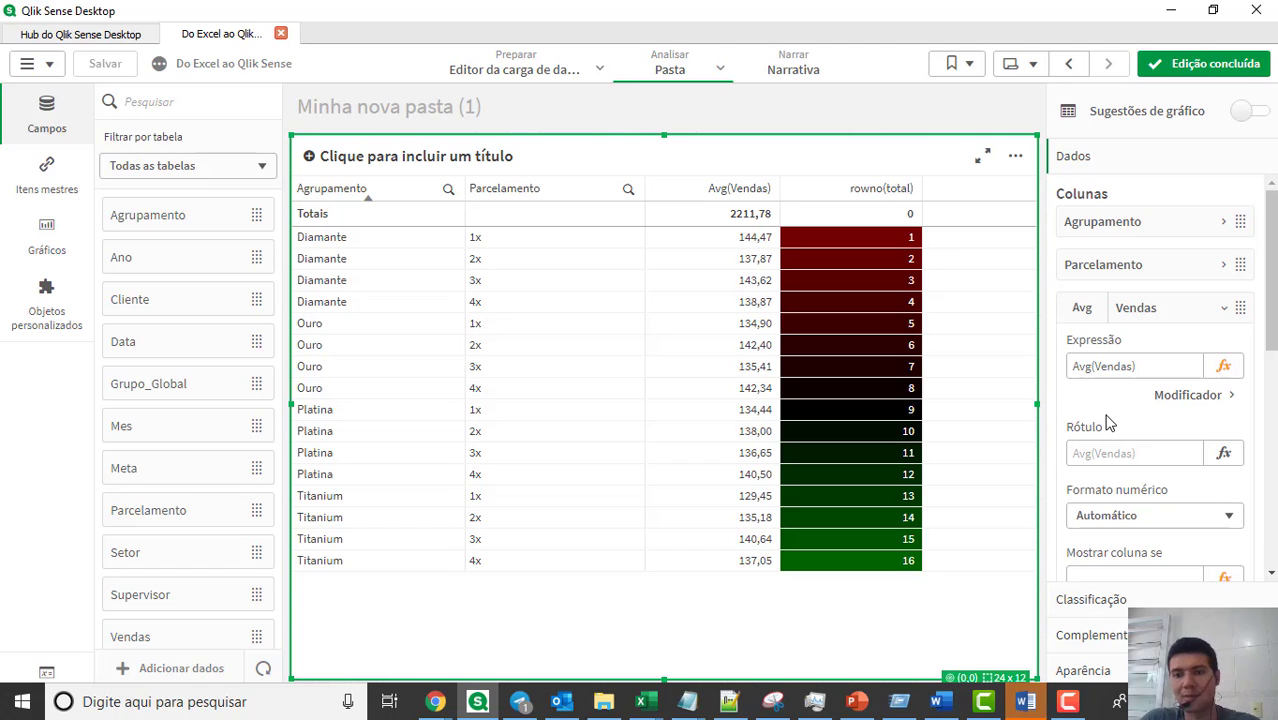
Step: Check the scaling table in Excel, then open the background color expression editor for the Avg(Vendas) column in Qlik Sense
{"action": "key", "text": "alt+Tab"}
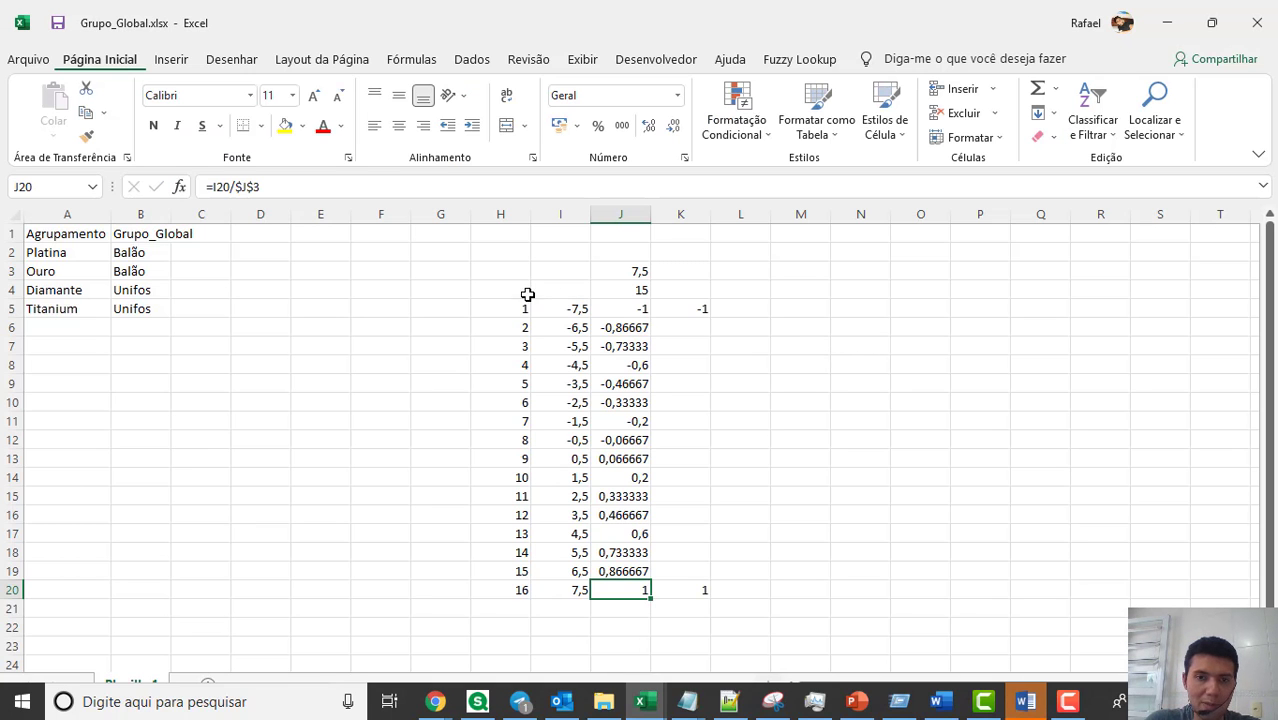
{"action": "key", "text": "alt+Tab"}
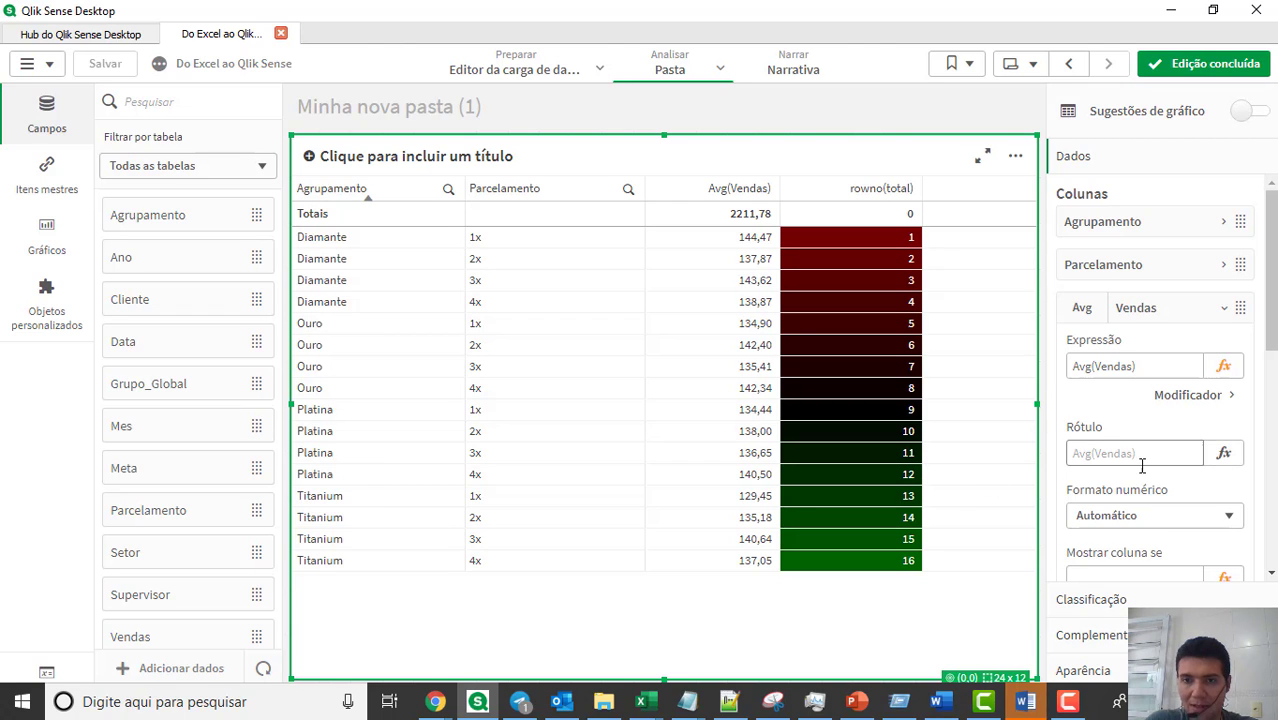
{"action": "scroll", "coordinate": [1130, 455], "scroll_direction": "down", "scroll_amount": 6}
{"action": "scroll", "coordinate": [1142, 462], "scroll_direction": "down", "scroll_amount": 3}
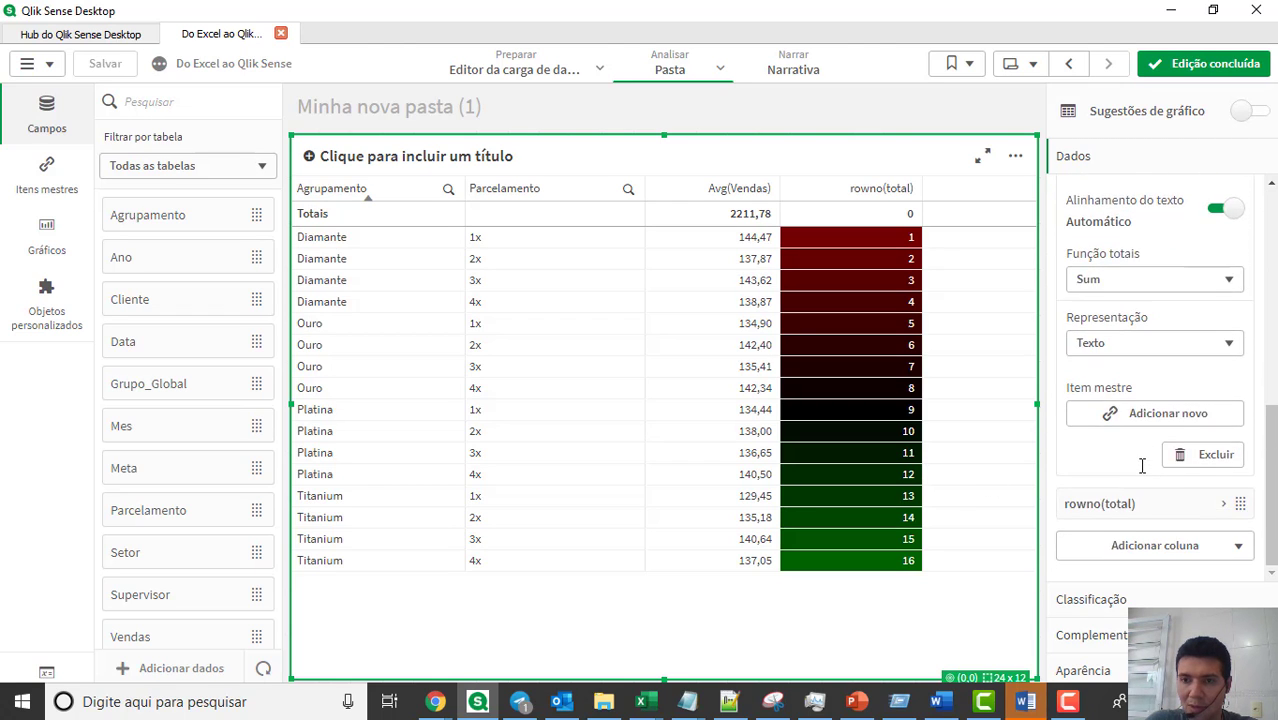
{"action": "scroll", "coordinate": [1142, 462], "scroll_direction": "up", "scroll_amount": 5}
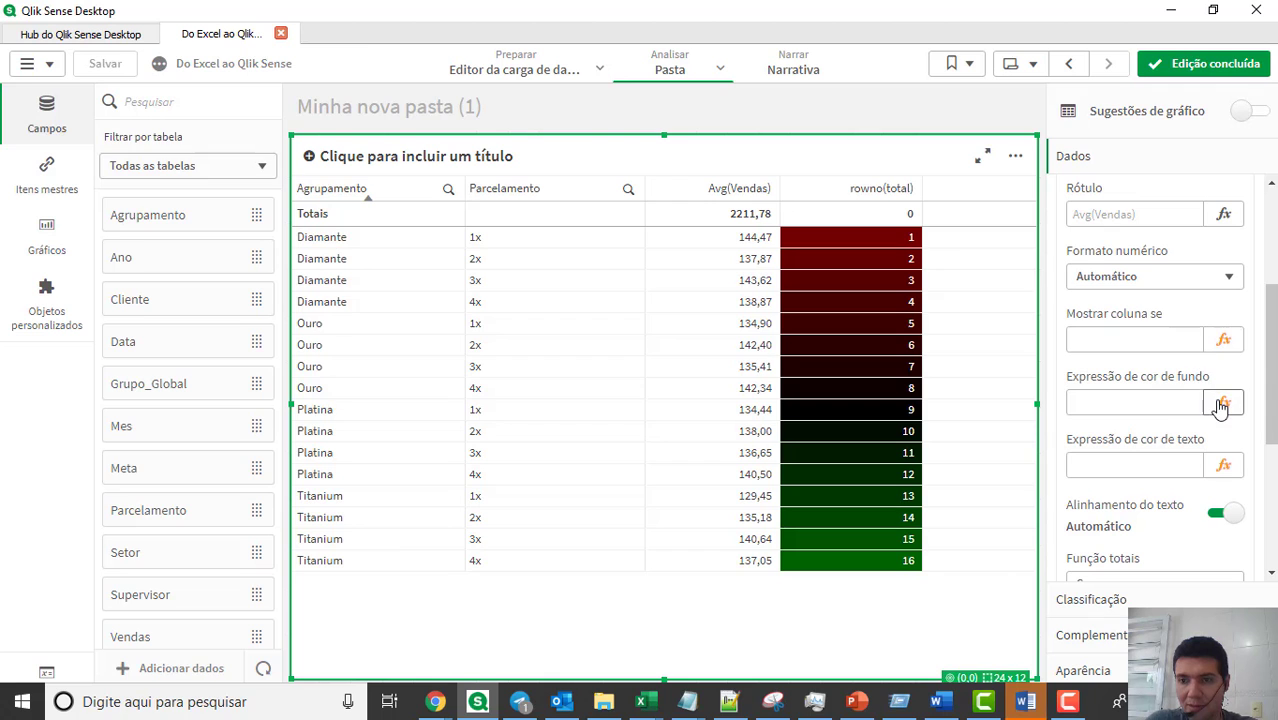
{"action": "left_click", "coordinate": [1222, 404]}
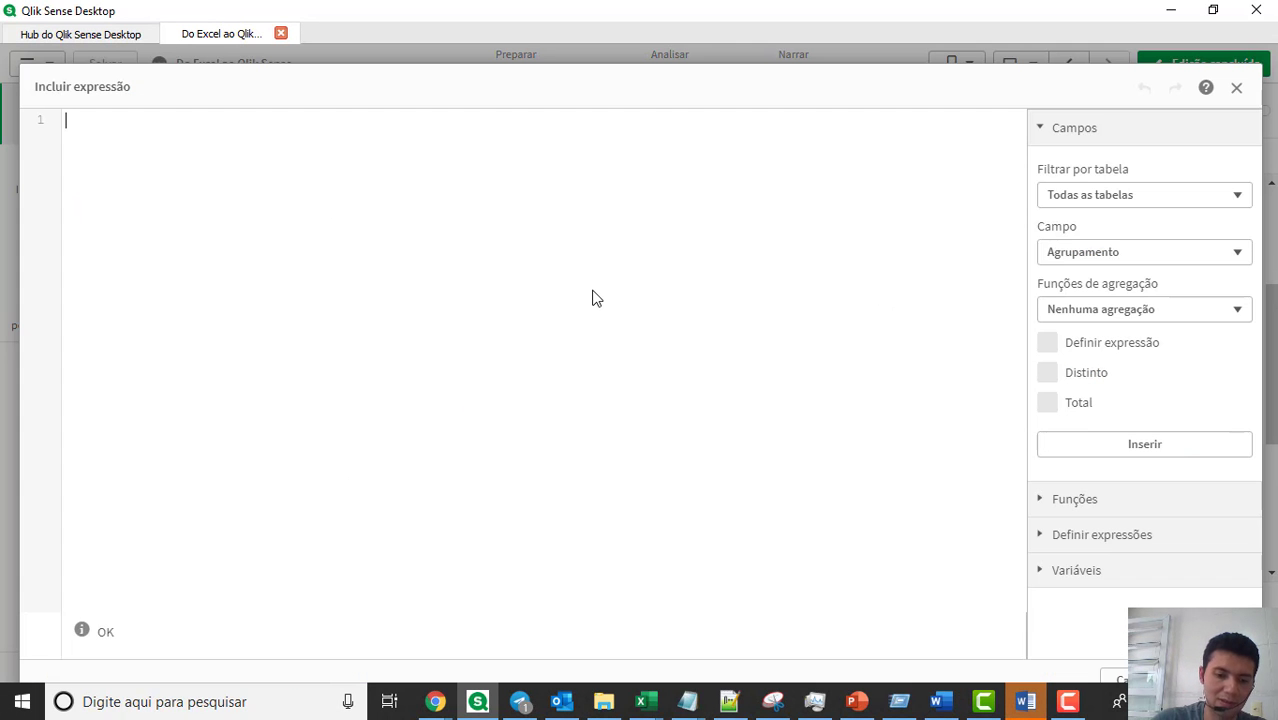
Step: Write an Aggr( ) function over the Agrupamento and Parcelamento fields, leaving empty lines for its inner expression
{"action": "type", "text": "Aggr("}
{"action": "key", "text": "Return"}
{"action": "key", "text": "Return"}
{"action": "key", "text": "Return"}
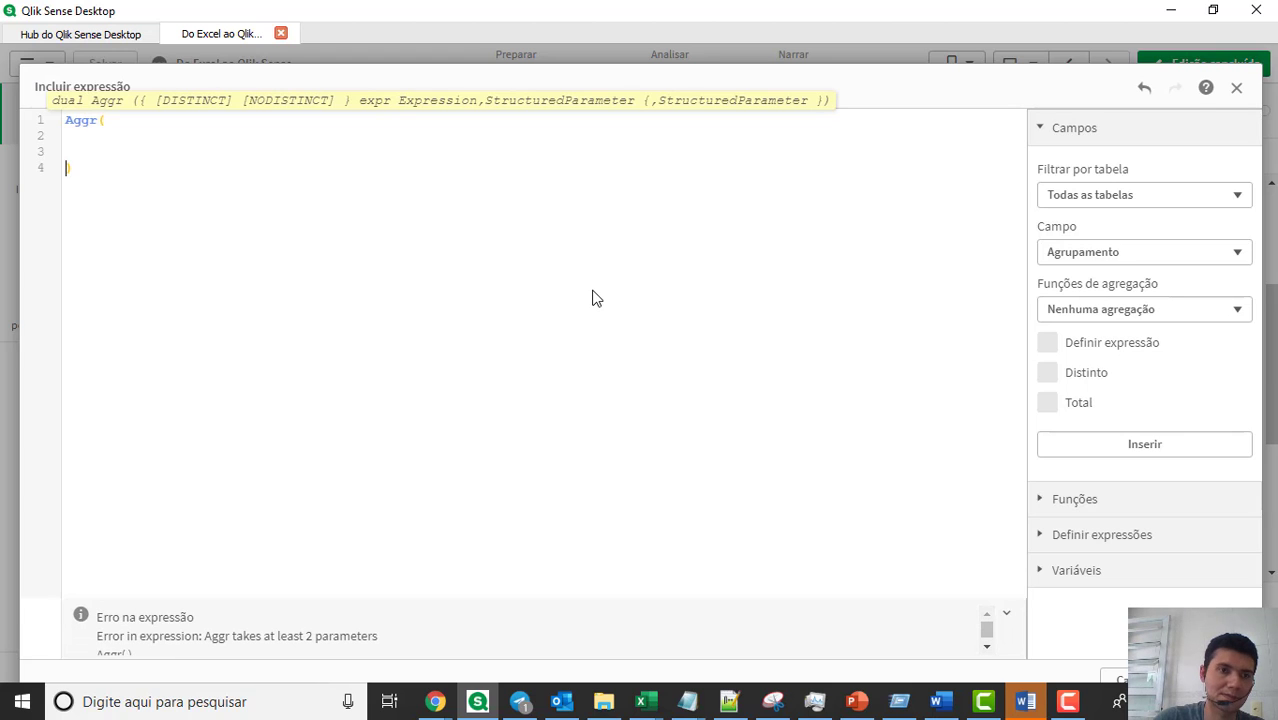
{"action": "key", "text": "Up"}
{"action": "key", "text": "Down"}
{"action": "key", "text": "Down"}
{"action": "key", "text": "Left"}
{"action": "type", "text": ","}
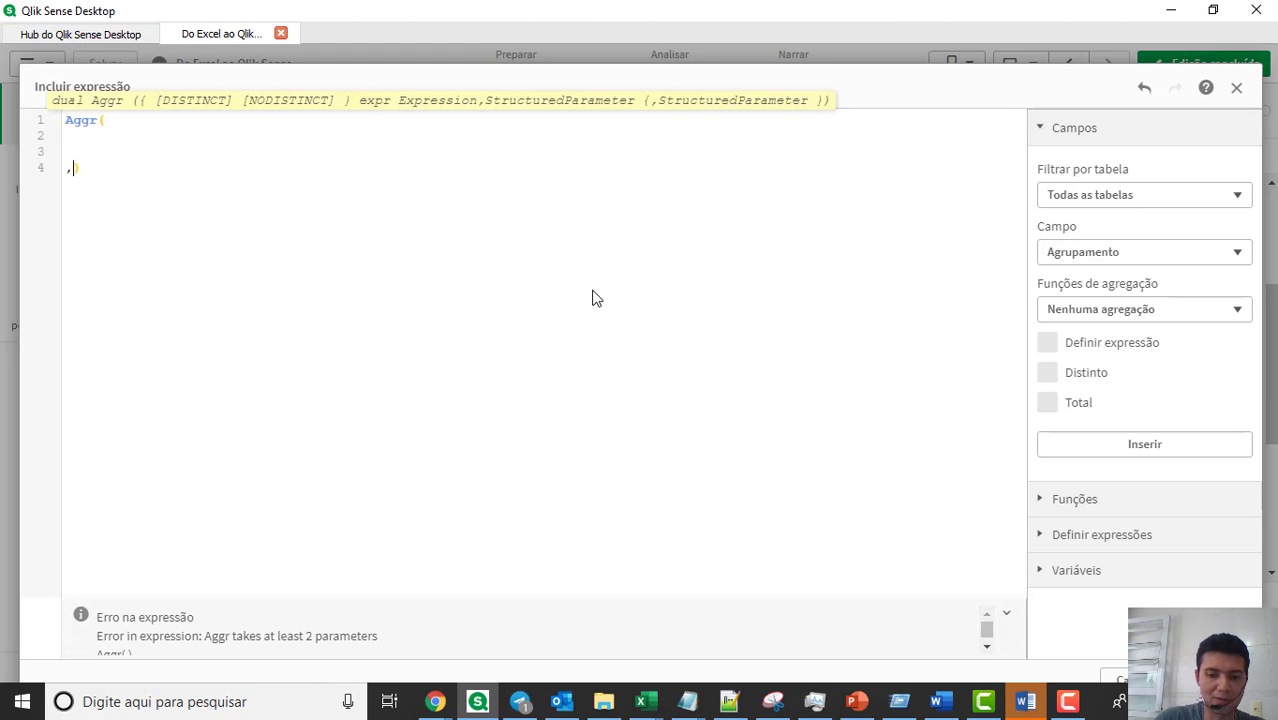
{"action": "type", "text": "Agrupamento"}
{"action": "key", "text": "Return"}
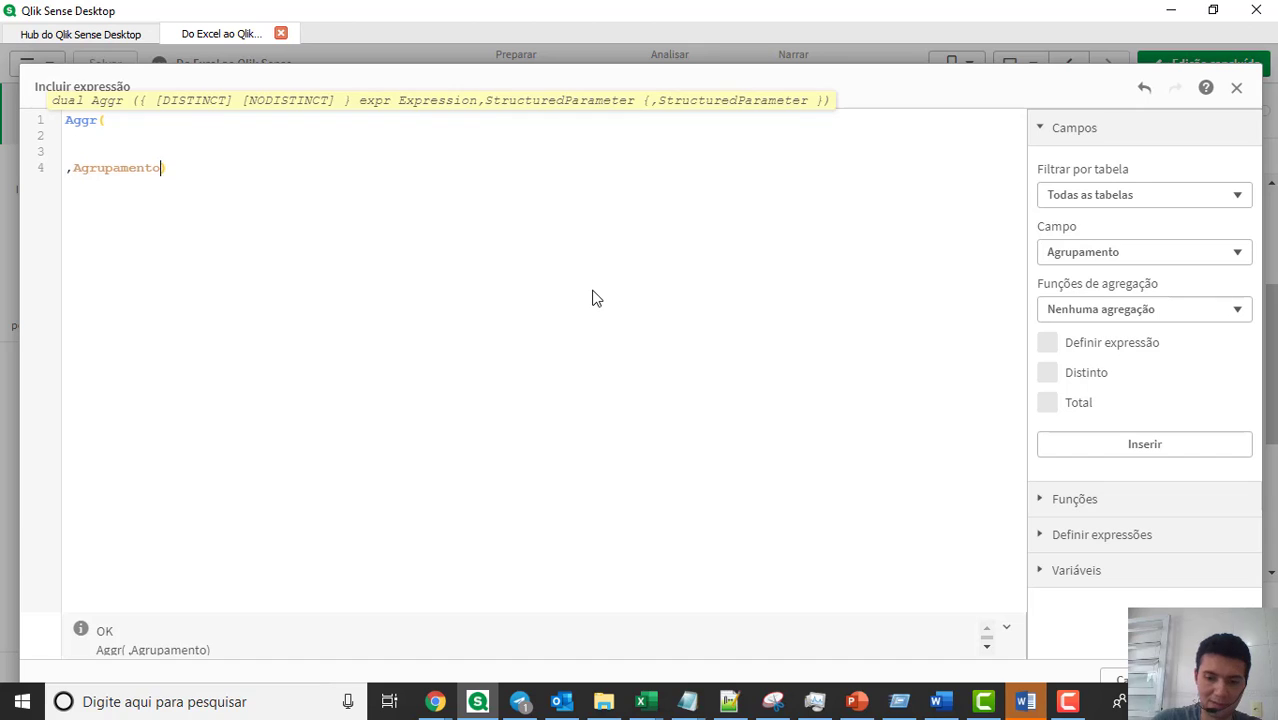
{"action": "type", "text": ",parce"}
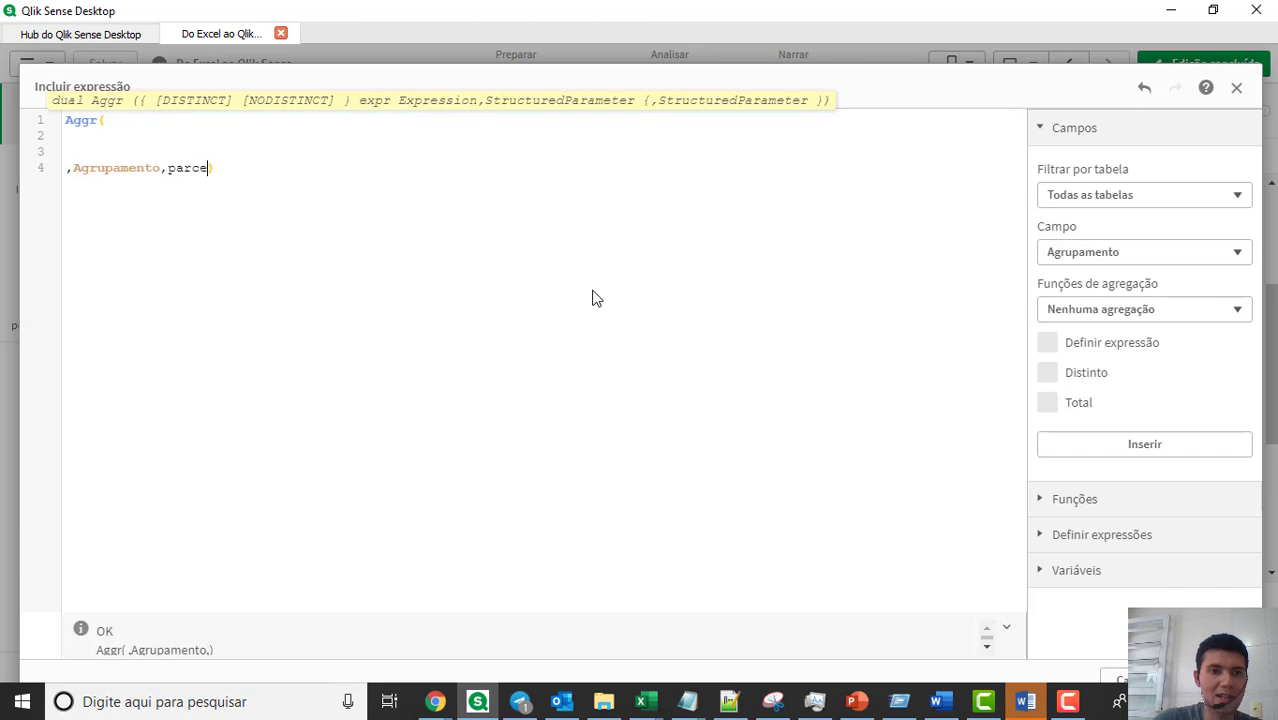
{"action": "key", "text": "Return"}
Step: Enter avg(Vendas) as the inner expression of the Aggr function and remove the leftover blank line
{"action": "key", "text": "Up"}
{"action": "key", "text": "Up"}
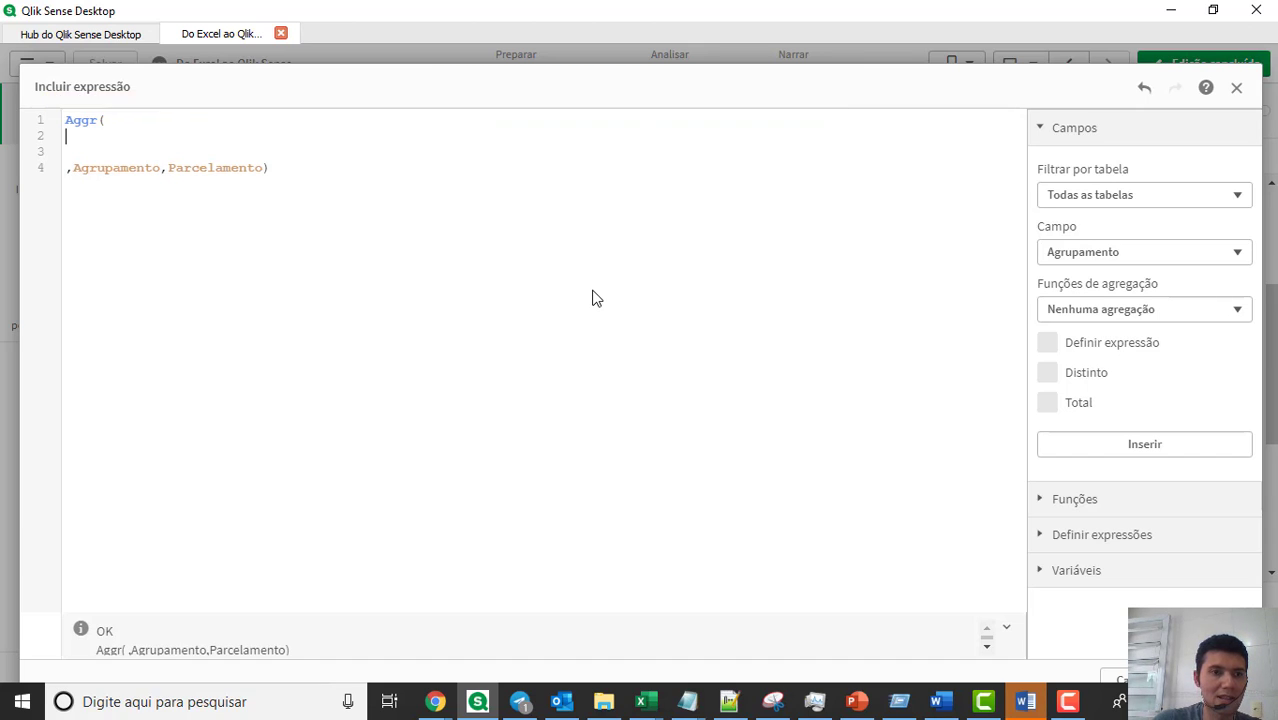
{"action": "type", "text": "avg(Ver"}
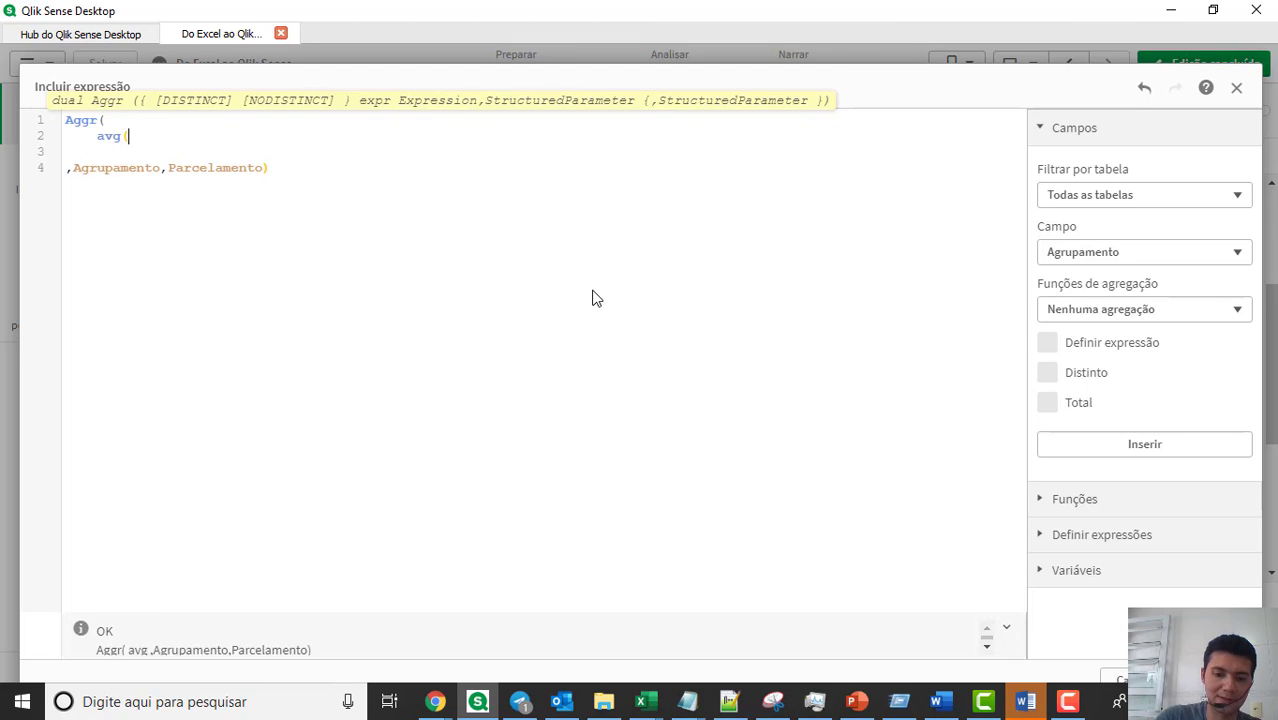
{"action": "key", "text": "Return"}
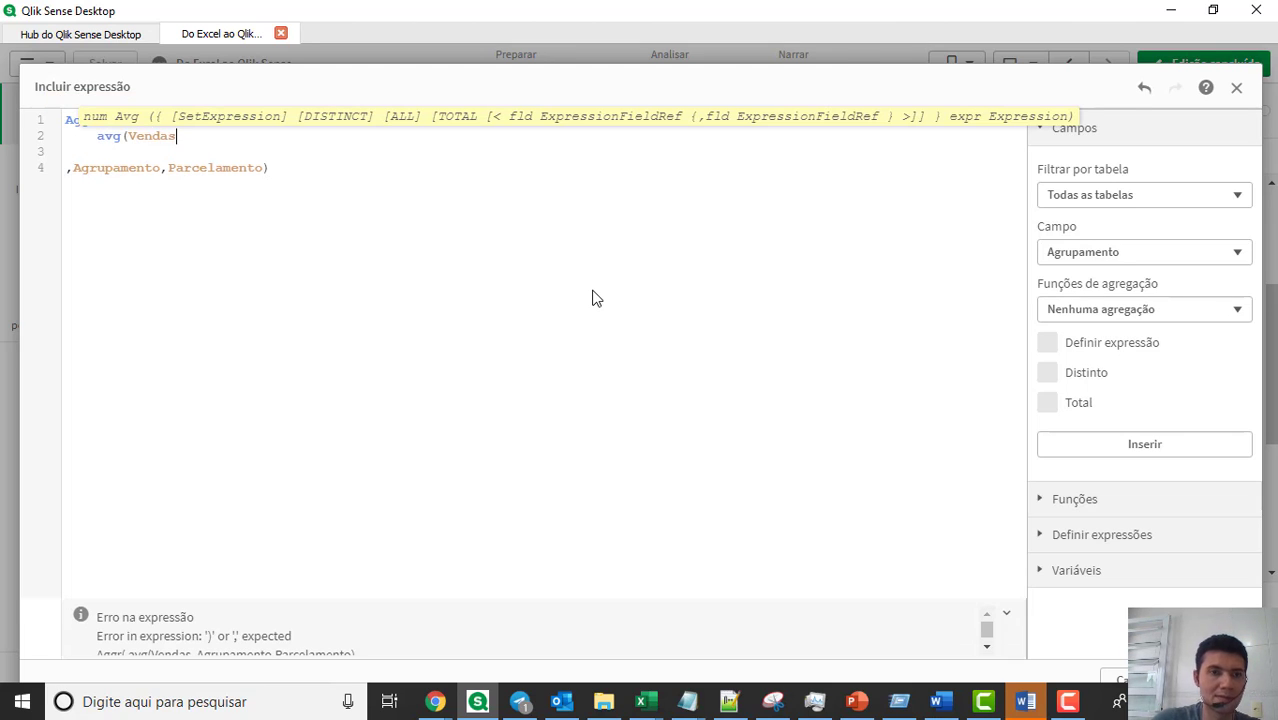
{"action": "type", "text": ")"}
{"action": "key", "text": "Down"}
{"action": "key", "text": "BackSpace"}
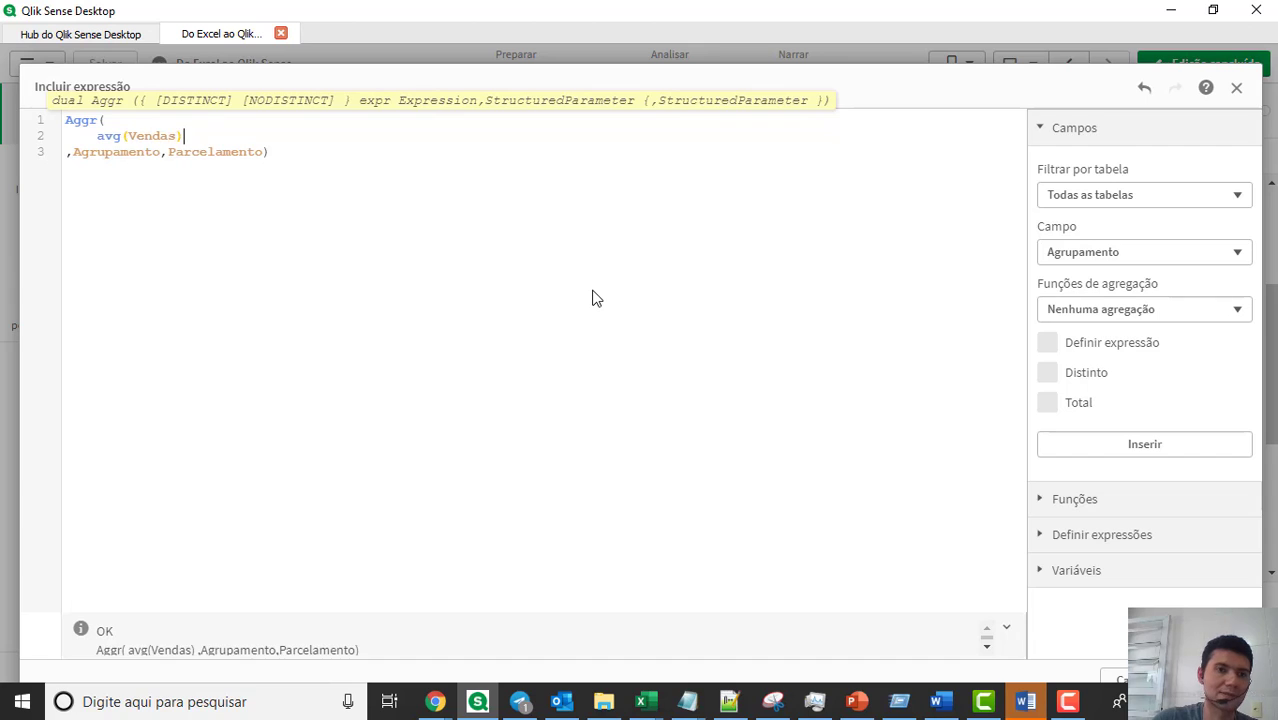
Step: Wrap the whole Aggr expression in min(total … ), with the opening and closing parts on their own lines
{"action": "key", "text": "ctrl+Home"}
{"action": "key", "text": "Return"}
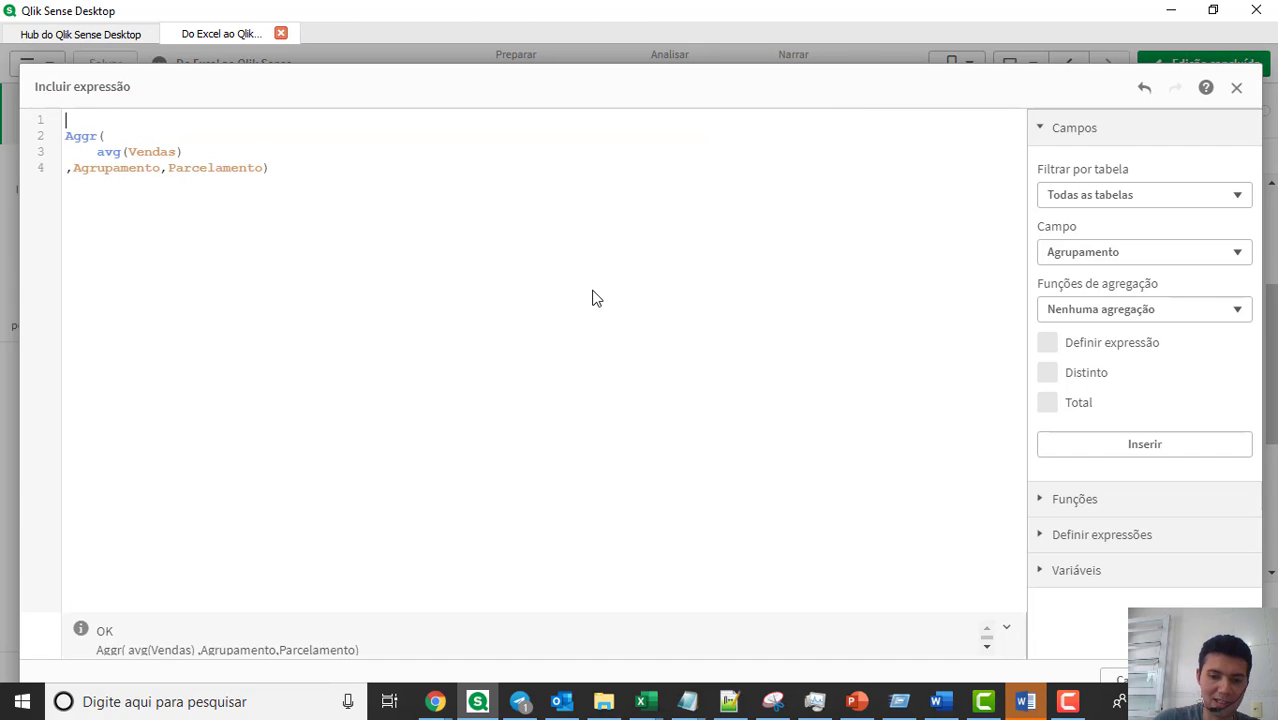
{"action": "type", "text": "min("}
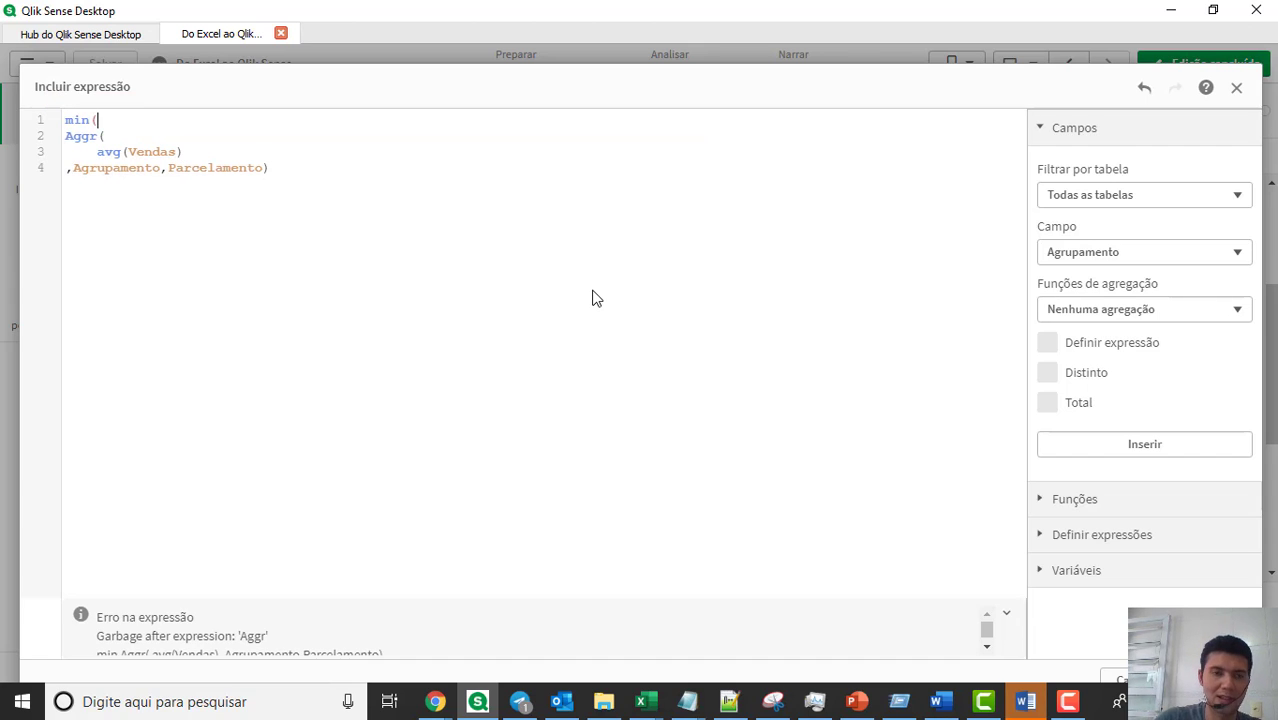
{"action": "type", "text": "total"}
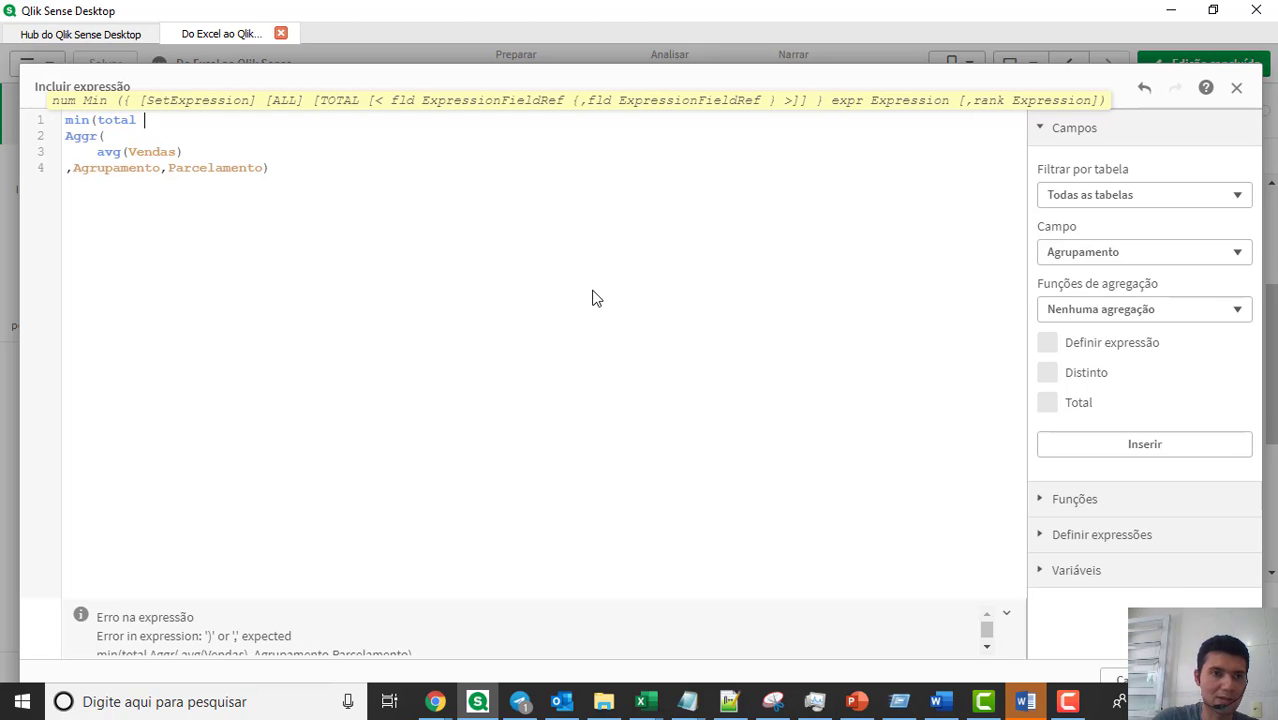
{"action": "key", "text": "Return"}
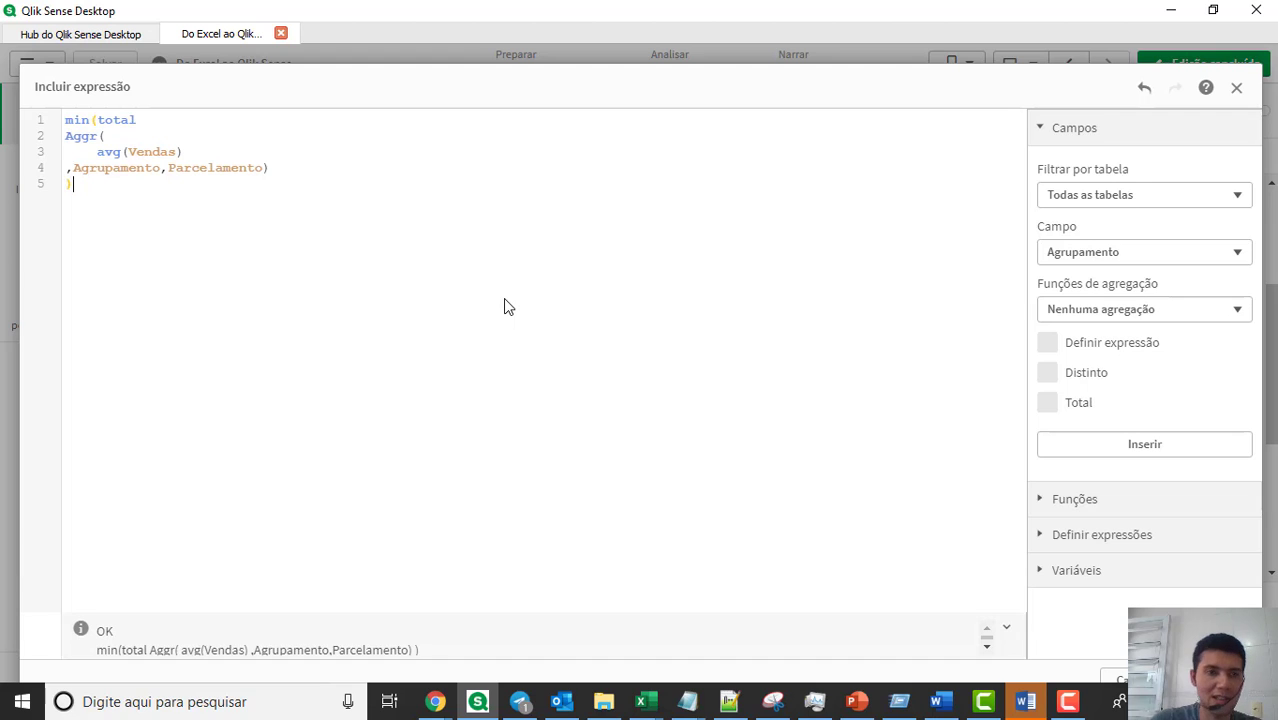
Step: Indent the Aggr block one level inside the min(total … ) function
{"action": "key", "text": "End"}
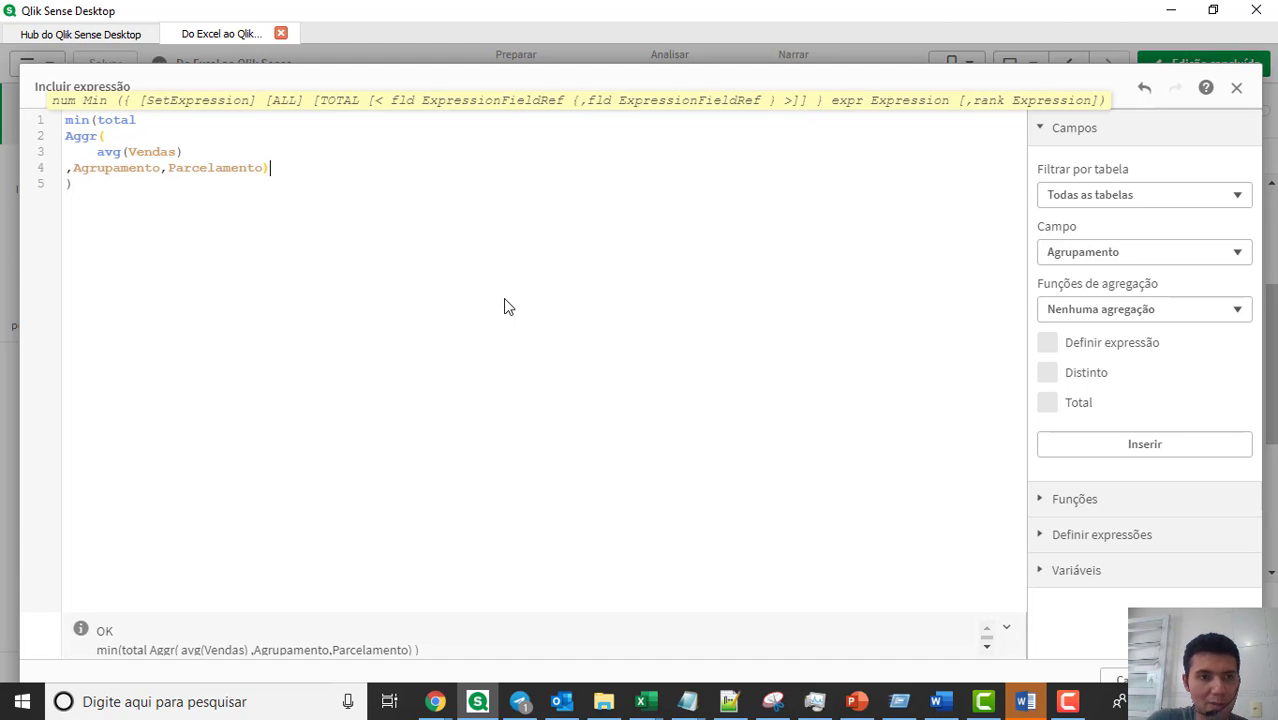
{"action": "key", "text": "shift+Home"}
{"action": "key", "text": "shift+Up"}
{"action": "key", "text": "shift+Up"}
{"action": "key", "text": "shift+Up"}
{"action": "key", "text": "shift+Down"}
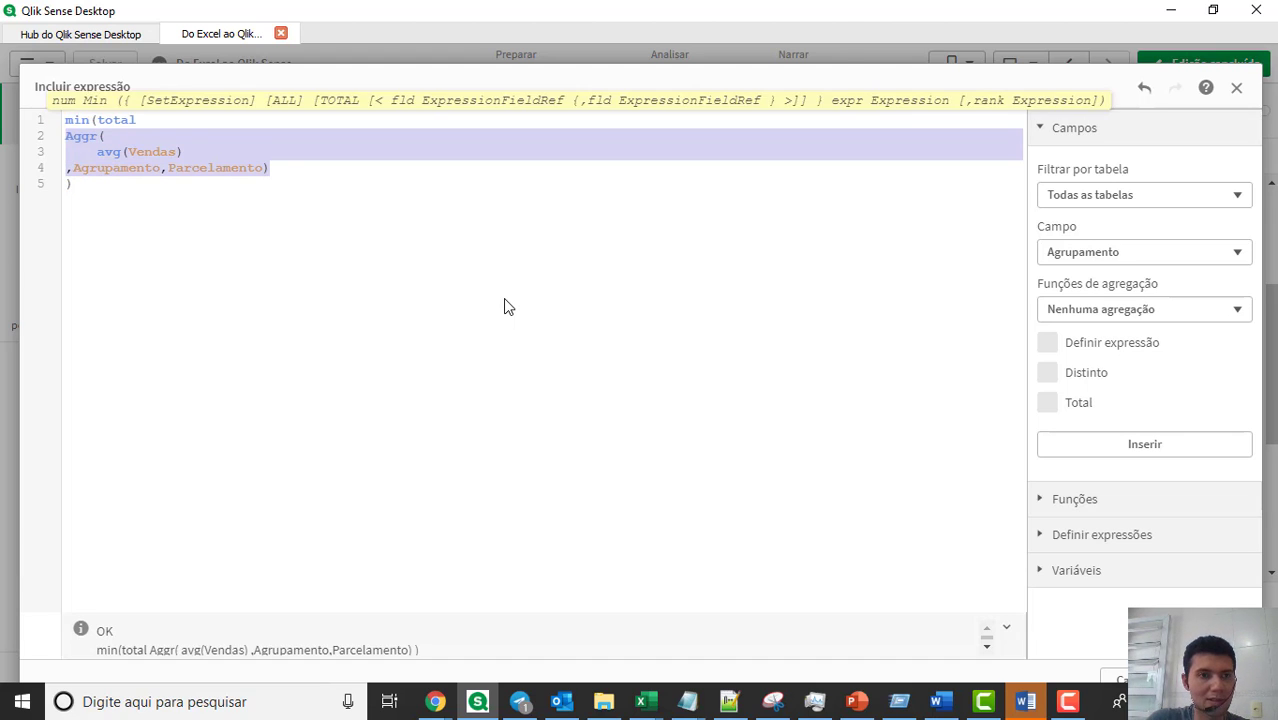
{"action": "key", "text": "Tab"}
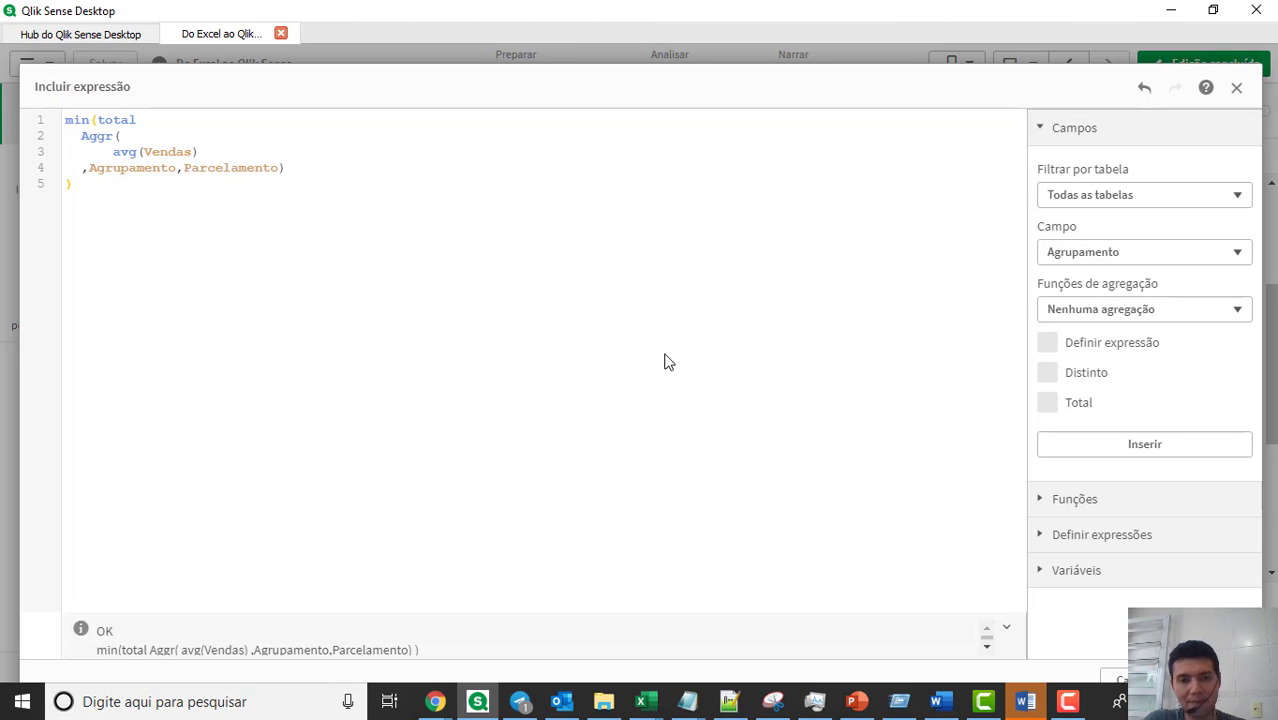
Step: Add blank lines above the min expression and comment it out with /* and */ on separate lines
{"action": "key", "text": "Return"}
{"action": "key", "text": "Return"}
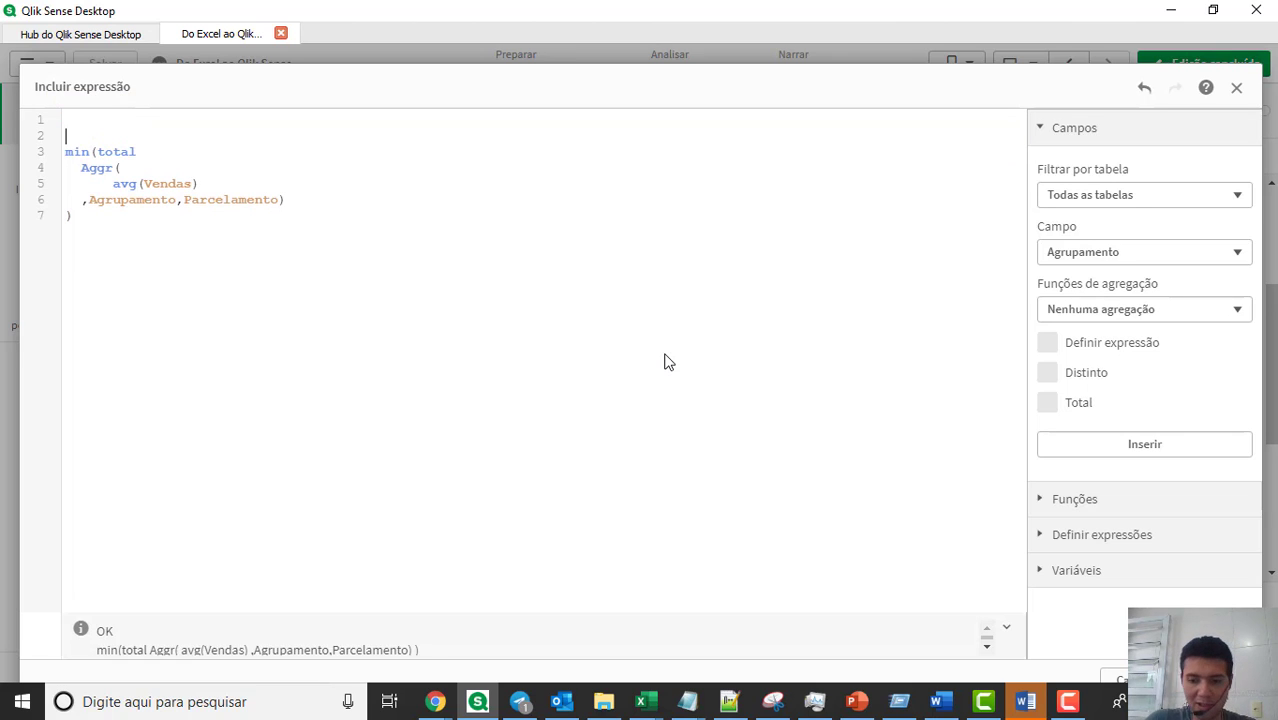
{"action": "type", "text": "/*"}
{"action": "key", "text": "ctrl+End"}
{"action": "key", "text": "Return"}
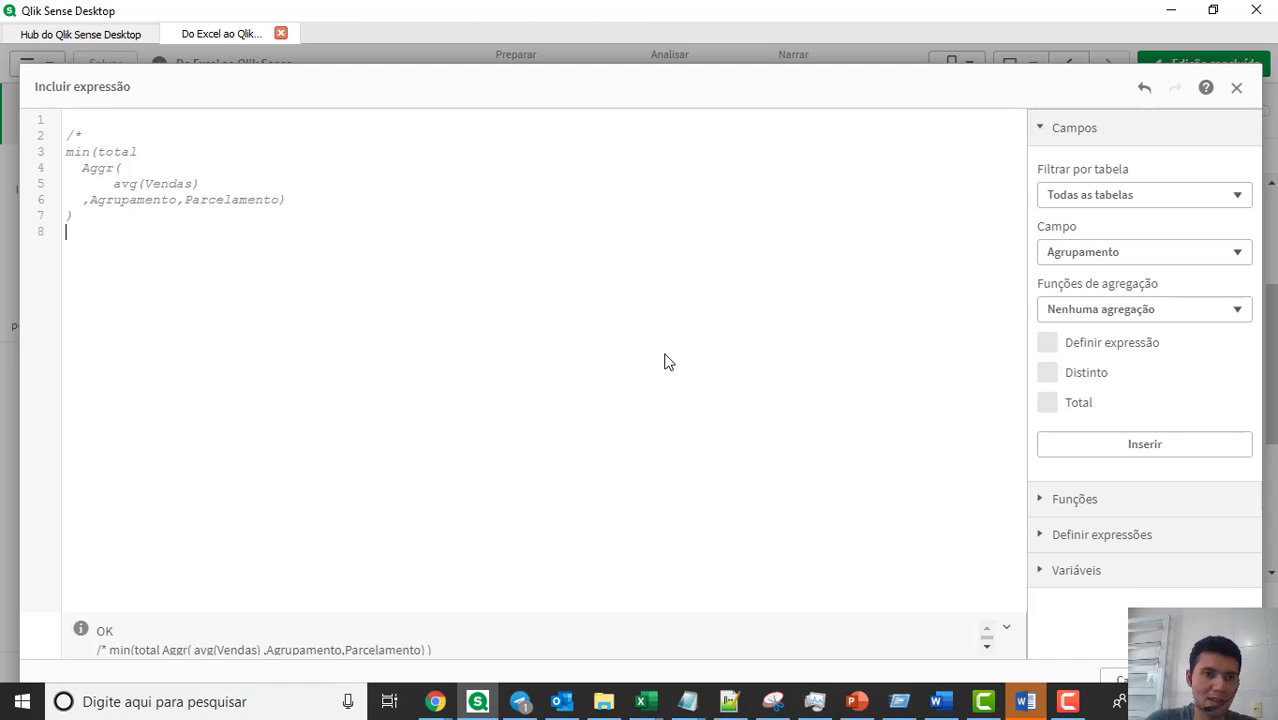
{"action": "type", "text": "*/"}
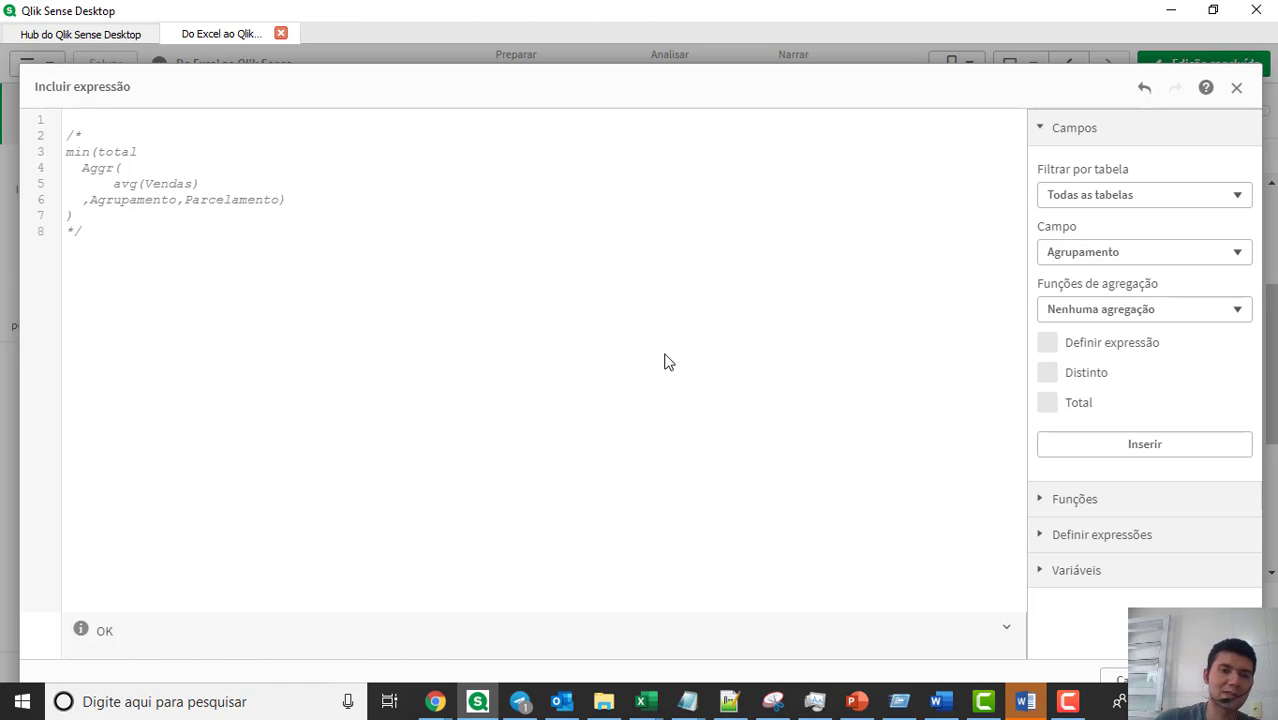
Step: Copy the commented min(total Aggr(…)) expression and insert three more blank lines above the comment block
{"action": "left_click", "coordinate": [80, 219]}
{"action": "key", "text": "ctrl+shift+Home"}
{"action": "key", "text": "shift+Down"}
{"action": "key", "text": "shift+Down"}
{"action": "key", "text": "ctrl+c"}
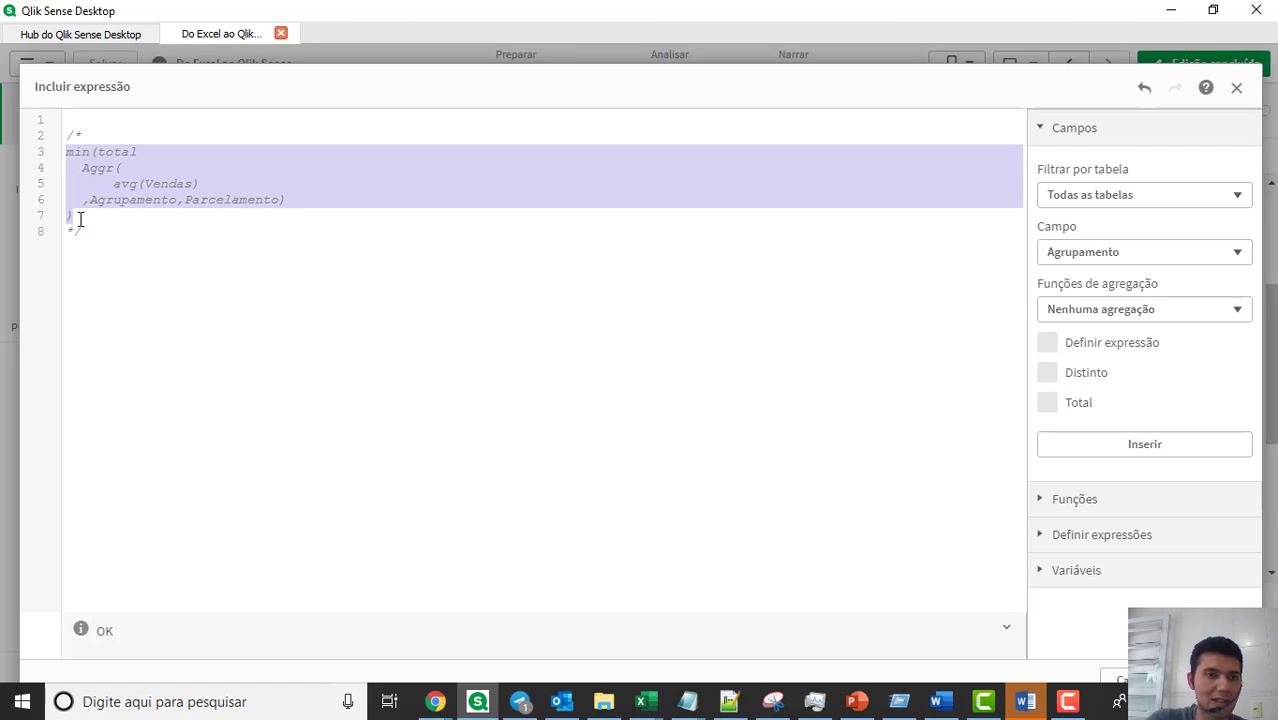
{"action": "key", "text": "ctrl+Home"}
{"action": "key", "text": "Return"}
{"action": "key", "text": "Return"}
{"action": "key", "text": "Return"}
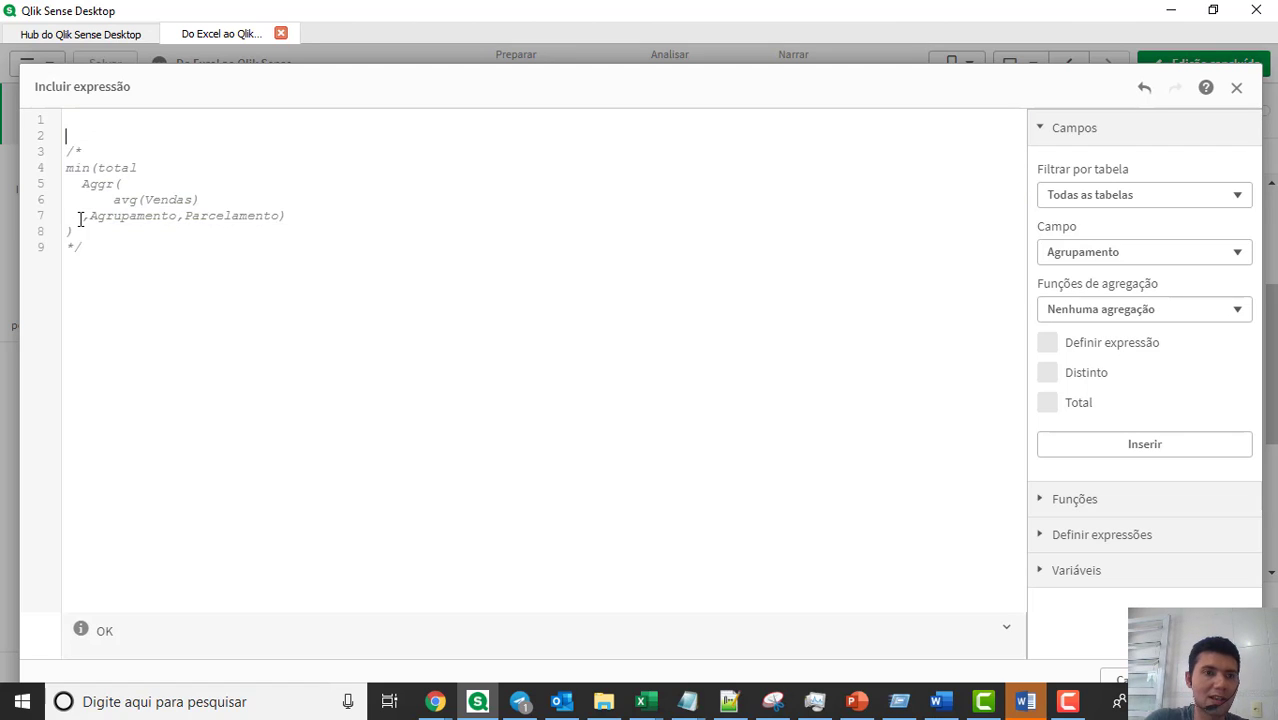
{"action": "key", "text": "ctrl+Home"}
{"action": "key", "text": "Down"}
{"action": "key", "text": "Down"}
{"action": "key", "text": "Down"}
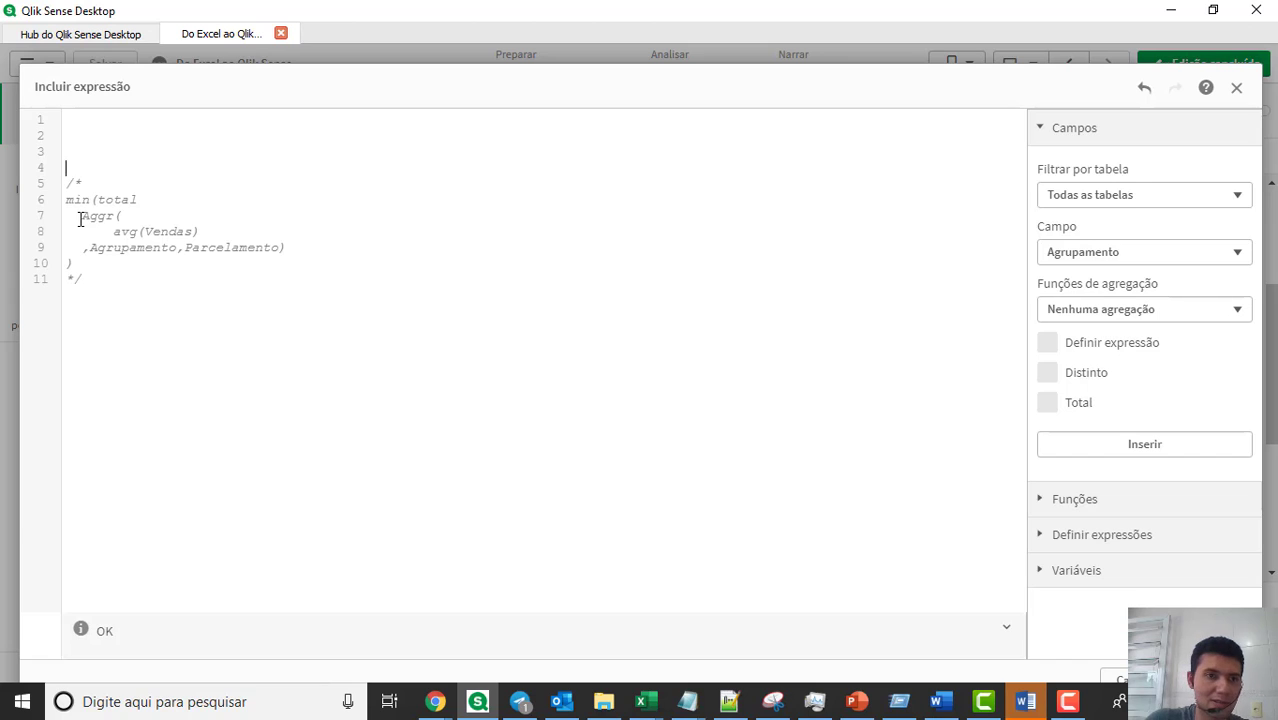
Step: Add the label "Menor Valor" on its own line above the min expression inside the comment
{"action": "key", "text": "Return"}
{"action": "key", "text": "Up"}
{"action": "type", "text": "Menor Valor"}
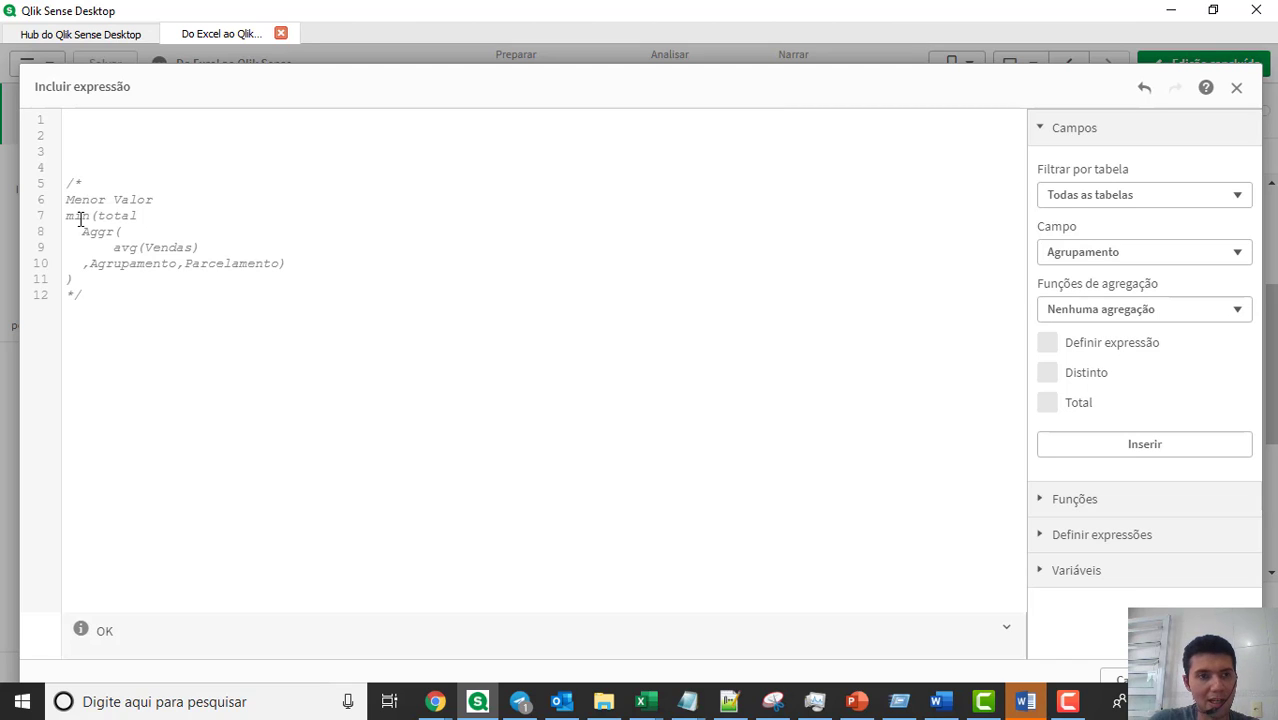
Step: Paste the copied min expression at the start of the editor and change its function to Max
{"action": "key", "text": "ctrl+v"}
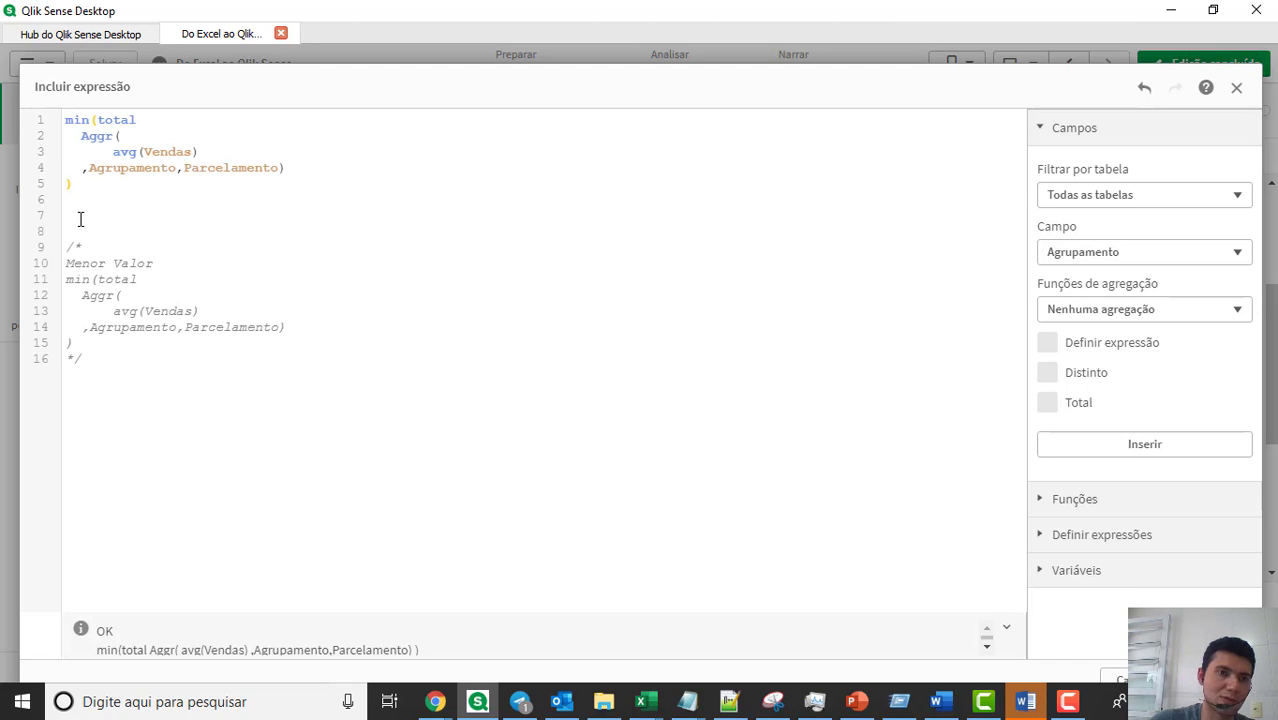
{"action": "key", "text": "Right"}
{"action": "key", "text": "Right"}
{"action": "key", "text": "Right"}
{"action": "key", "text": "shift+Home"}
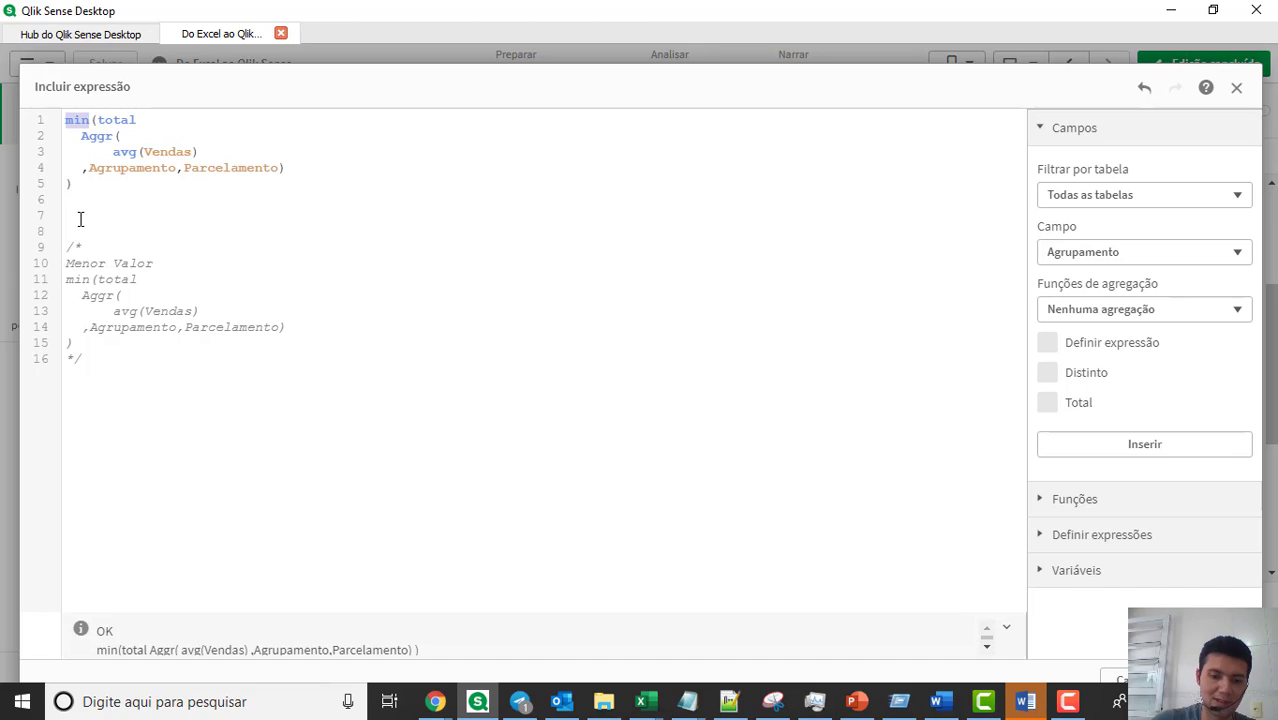
{"action": "type", "text": "Max"}
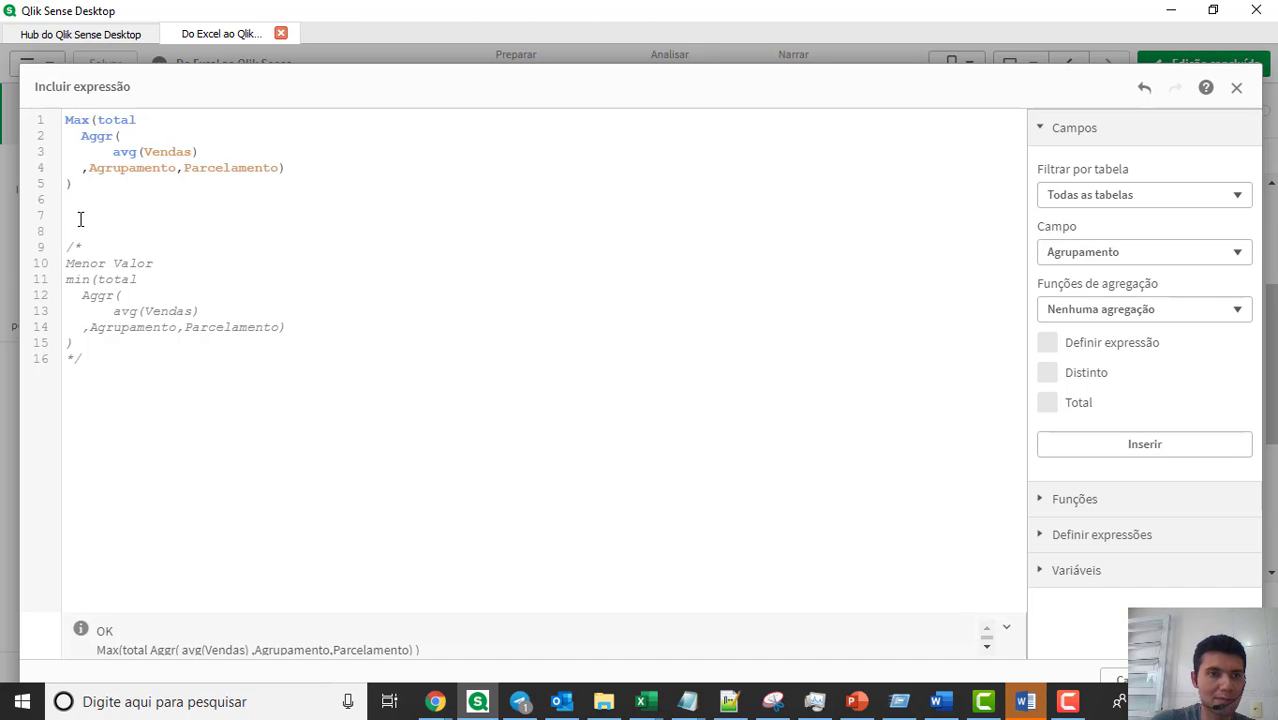
Step: Subtract the copied min(total Aggr(…)) expression from the Max expression, with the minus sign on its own line
{"action": "key", "text": "Down"}
{"action": "key", "text": "Down"}
{"action": "key", "text": "Right"}
{"action": "key", "text": "Down"}
{"action": "key", "text": "Return"}
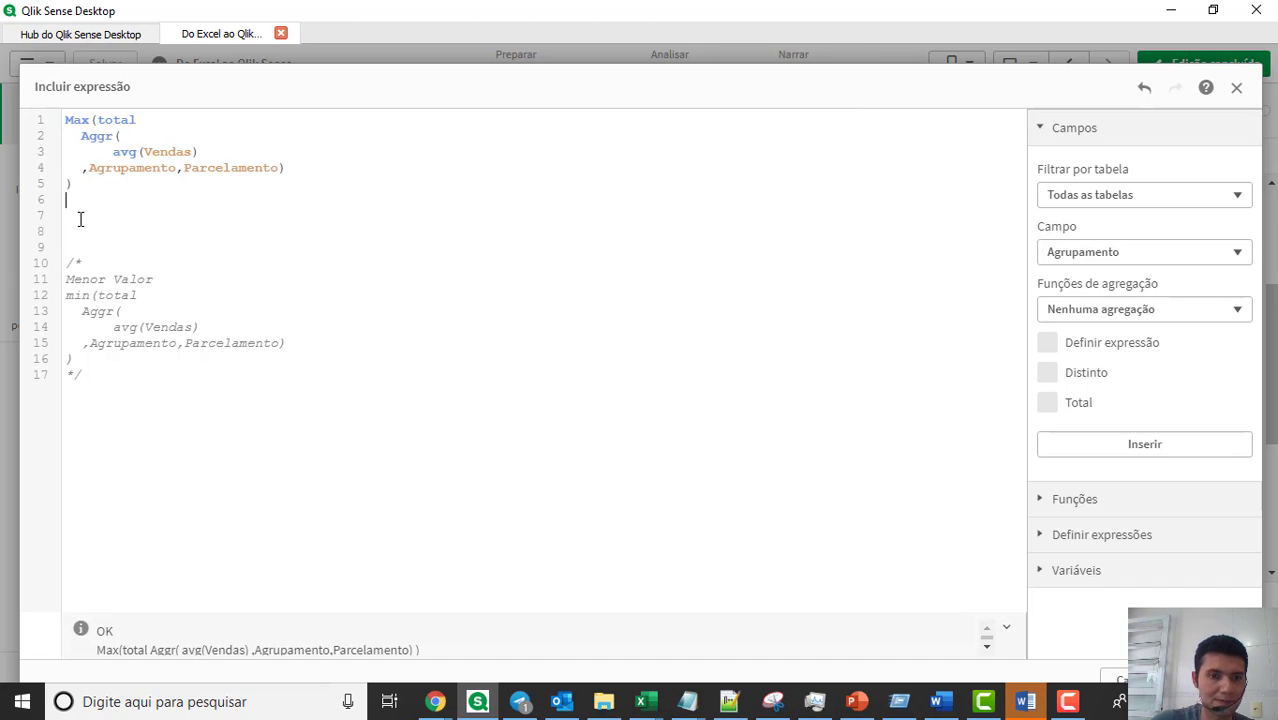
{"action": "type", "text": "-"}
{"action": "key", "text": "Return"}
{"action": "key", "text": "ctrl+v"}
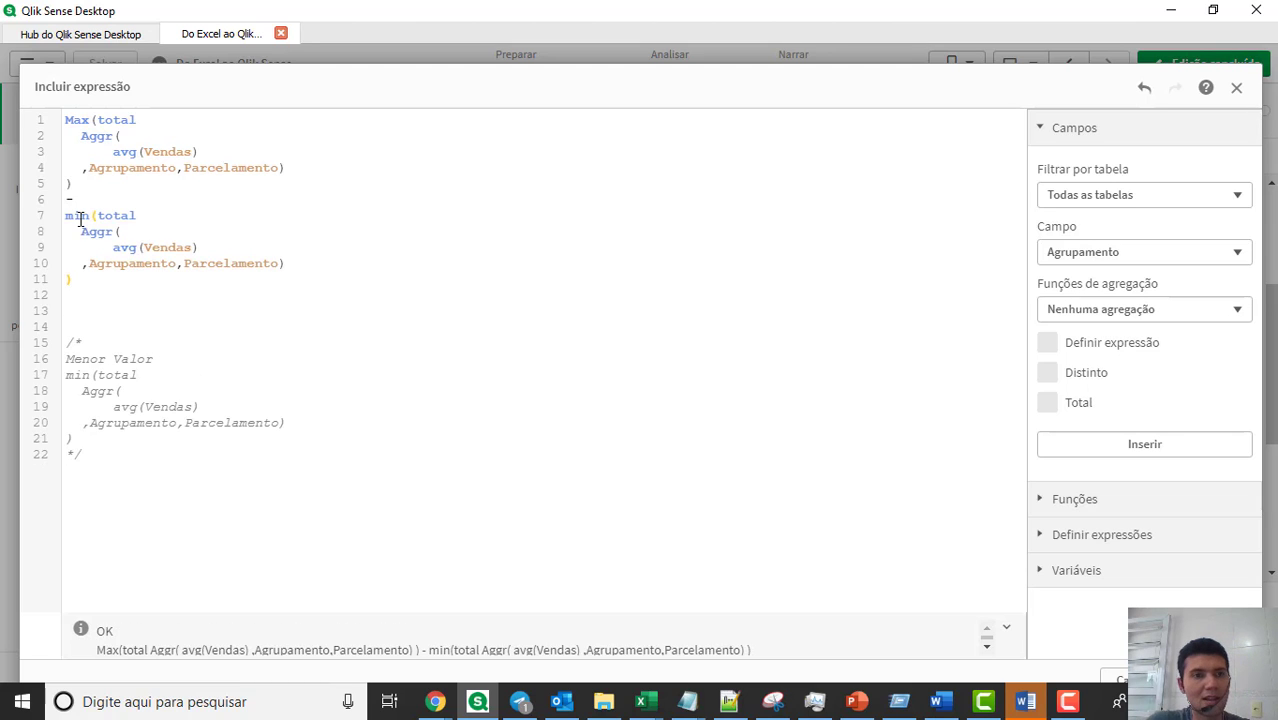
Step: Comment out the whole Max minus min expression with /* above it and */ below it
{"action": "key", "text": "ctrl+Home"}
{"action": "key", "text": "Return"}
{"action": "key", "text": "Up"}
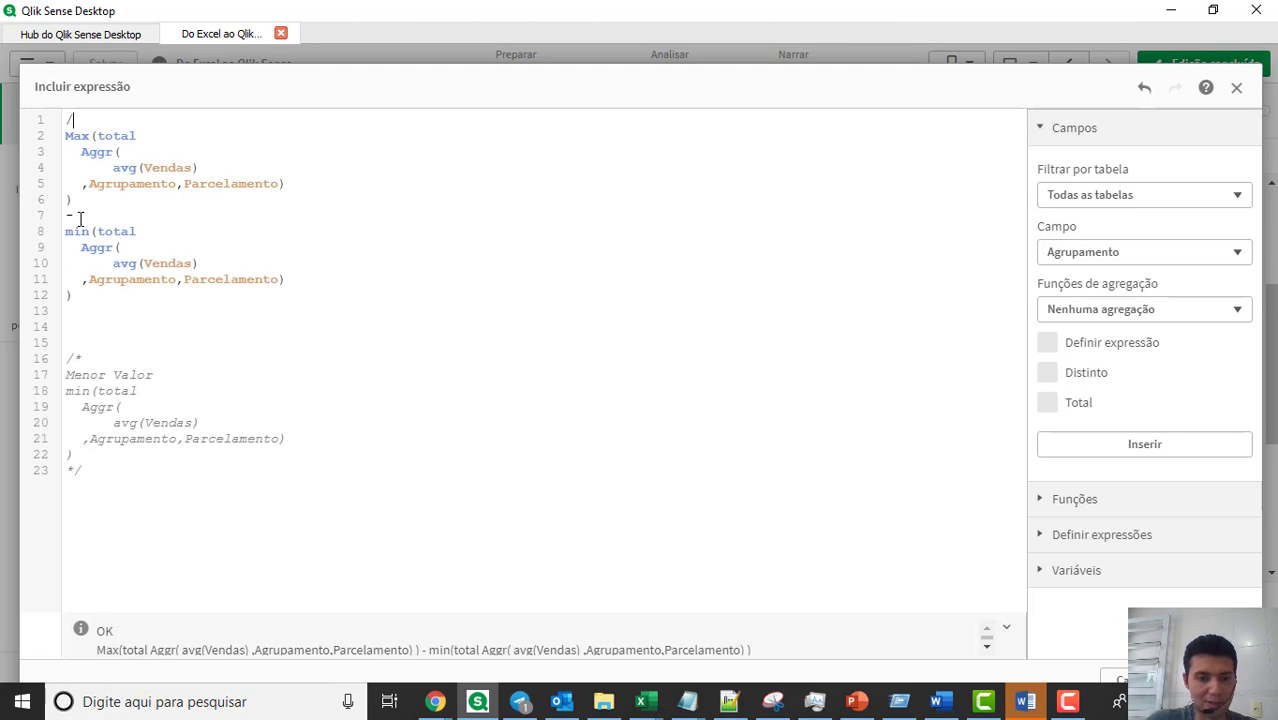
{"action": "type", "text": "/*"}
{"action": "key", "text": "Down"}
{"action": "key", "text": "Down"}
{"action": "key", "text": "Down"}
{"action": "key", "text": "Down"}
{"action": "key", "text": "Down"}
{"action": "key", "text": "Down"}
{"action": "key", "text": "Down"}
{"action": "key", "text": "Down"}
{"action": "key", "text": "Down"}
{"action": "key", "text": "Down"}
{"action": "key", "text": "Down"}
{"action": "key", "text": "Down"}
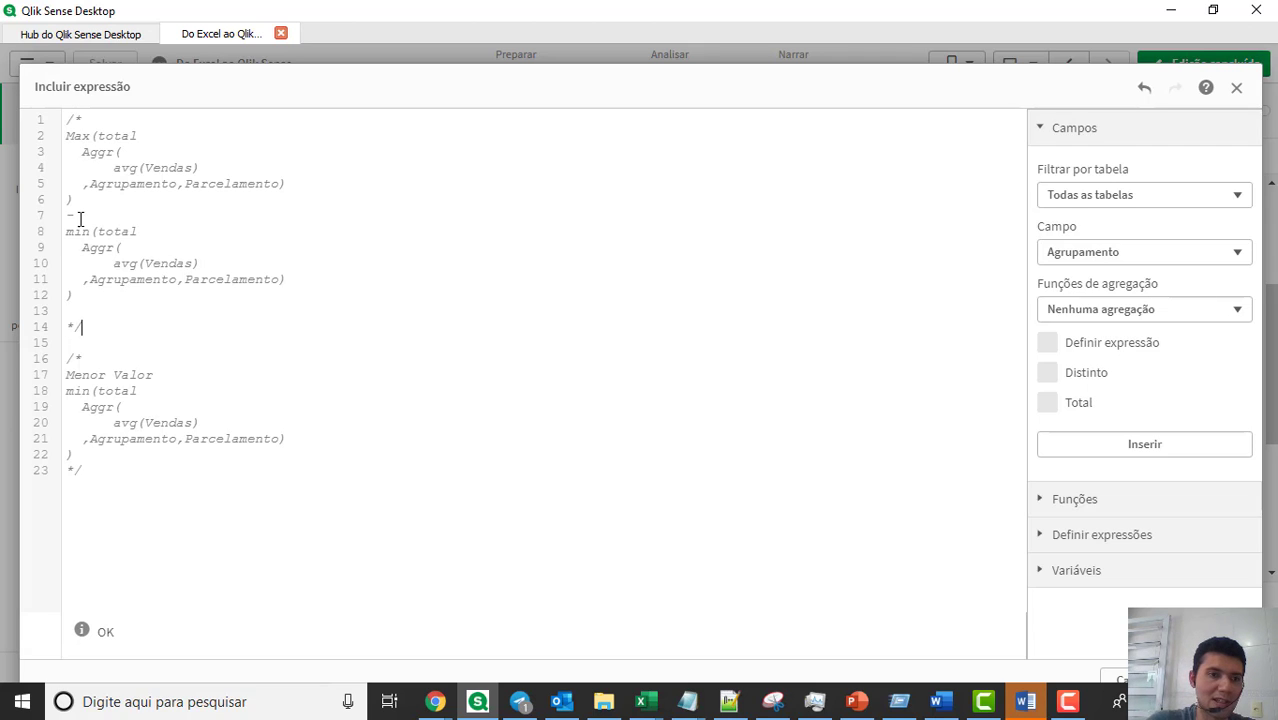
Step: Label the Max minus min comment block "Intervalo de Dados" and remove the blank line before its closing */
{"action": "key", "text": "ctrl+Home"}
{"action": "key", "text": "Down"}
{"action": "key", "text": "Return"}
{"action": "type", "text": "I"}
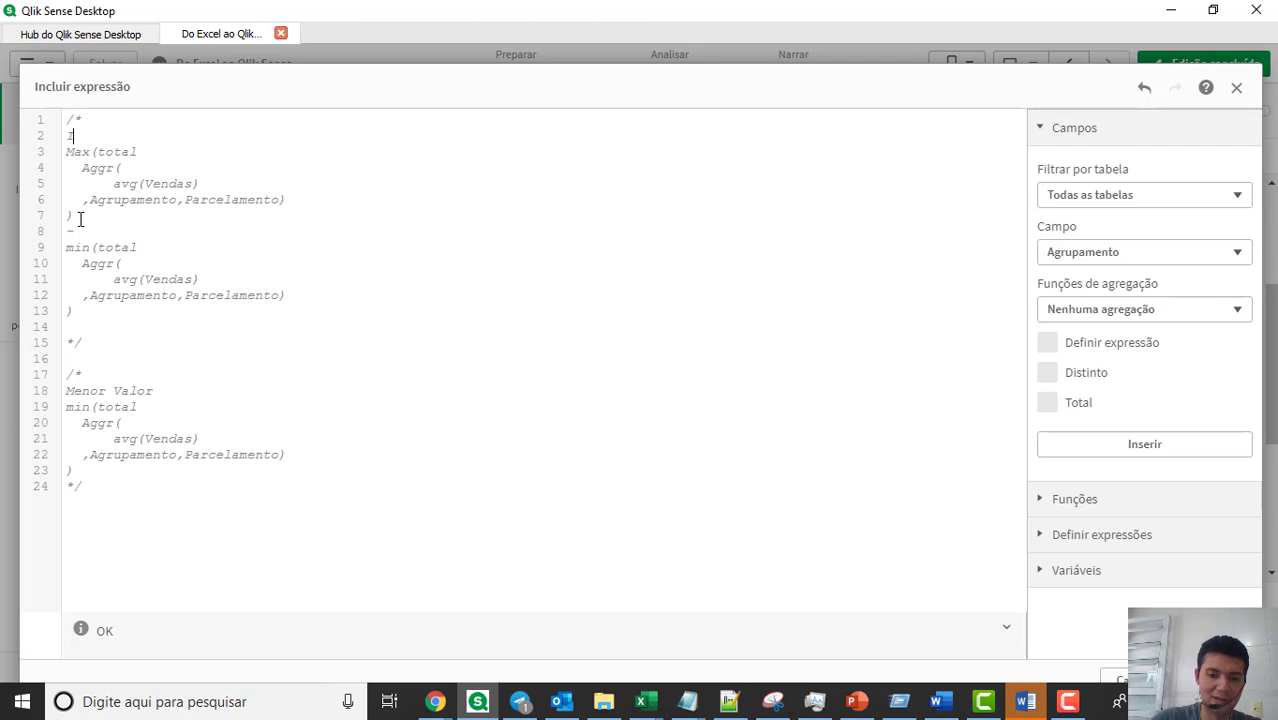
{"action": "type", "text": "nterv"}
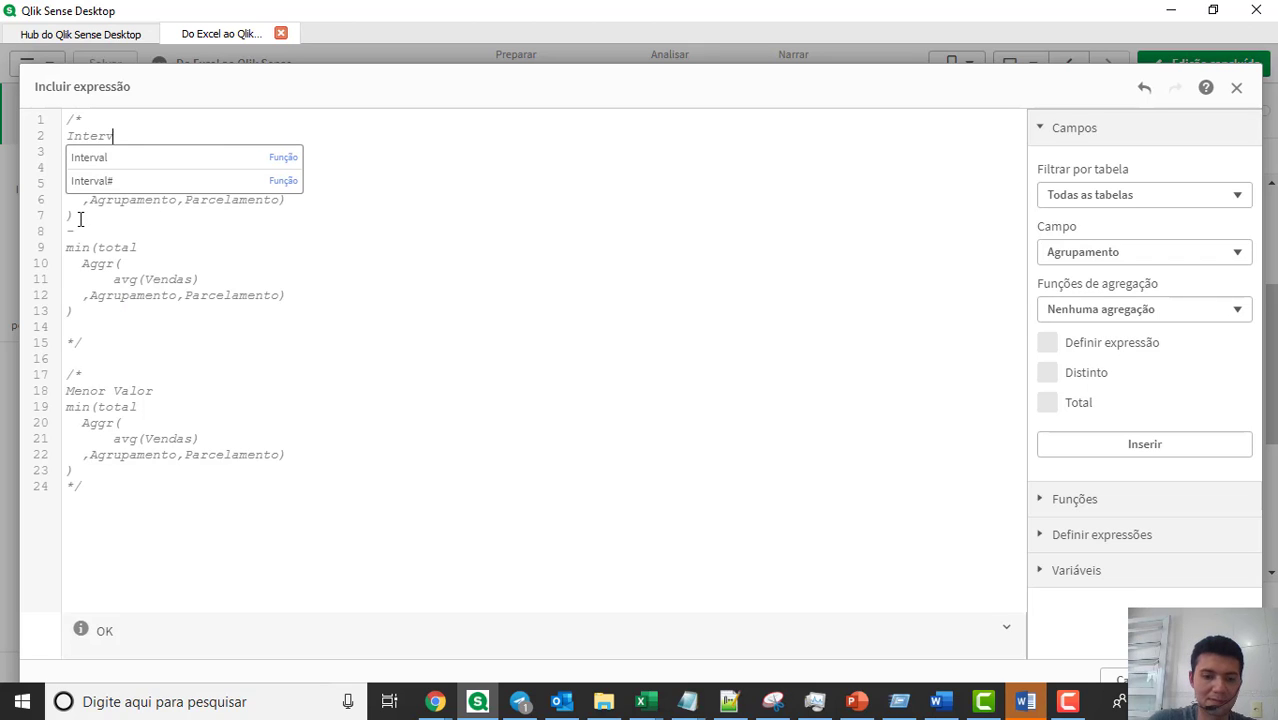
{"action": "type", "text": "alo de Dados"}
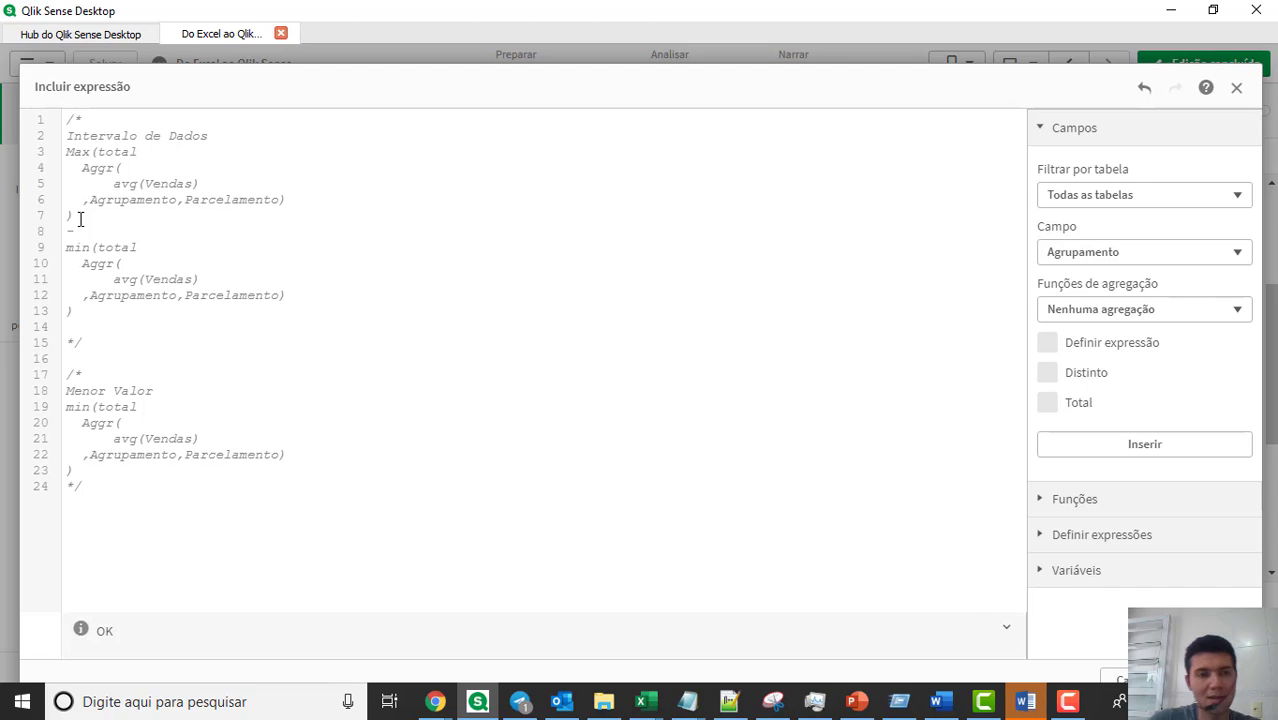
{"action": "left_click", "coordinate": [90, 329]}
{"action": "key", "text": "Delete"}
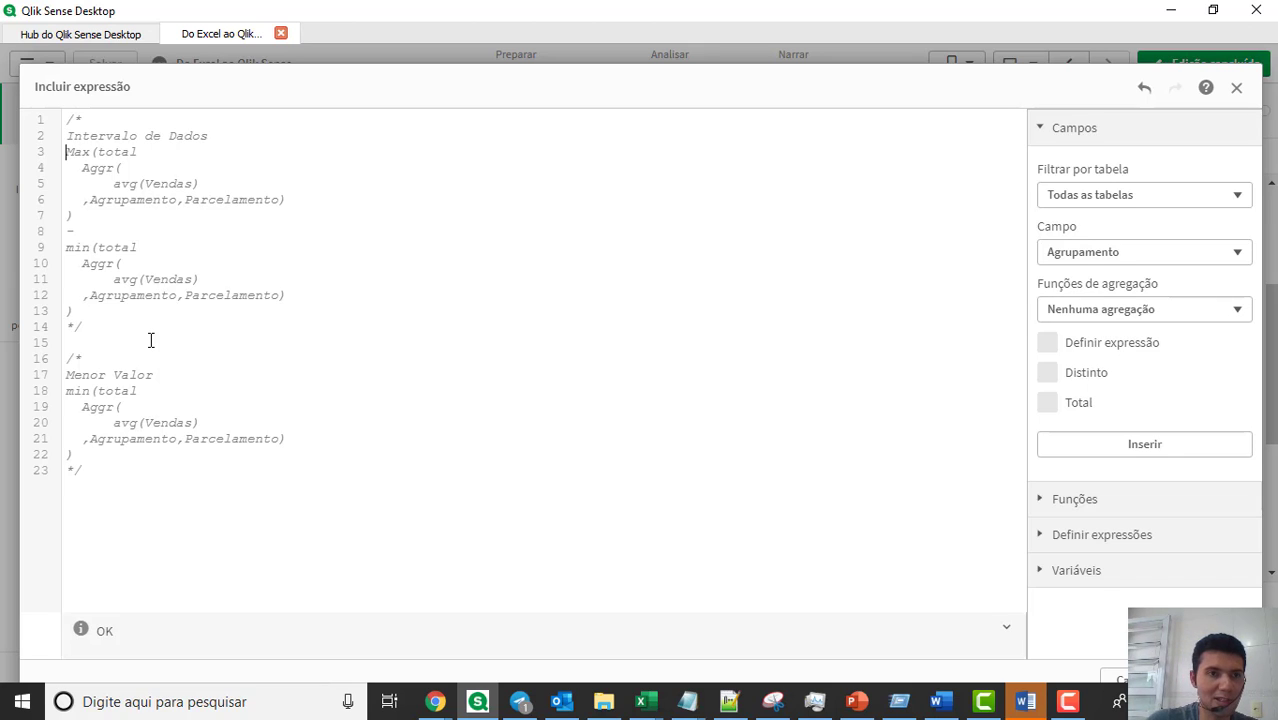
Step: Wrap the Max minus min expression in the "Intervalo de Dados" comment in parentheses and divide it by 2, with / and 2 on separate lines
{"action": "key", "text": "Return"}
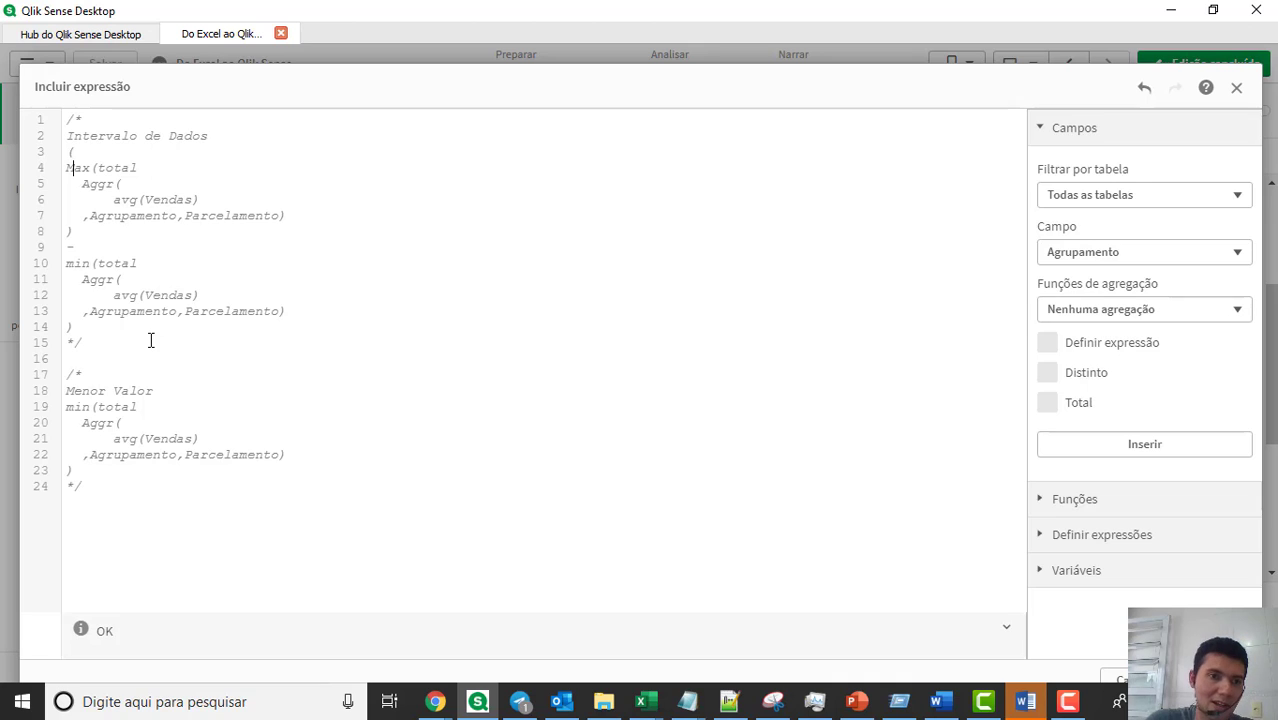
{"action": "key", "text": "Down"}
{"action": "key", "text": "Return"}
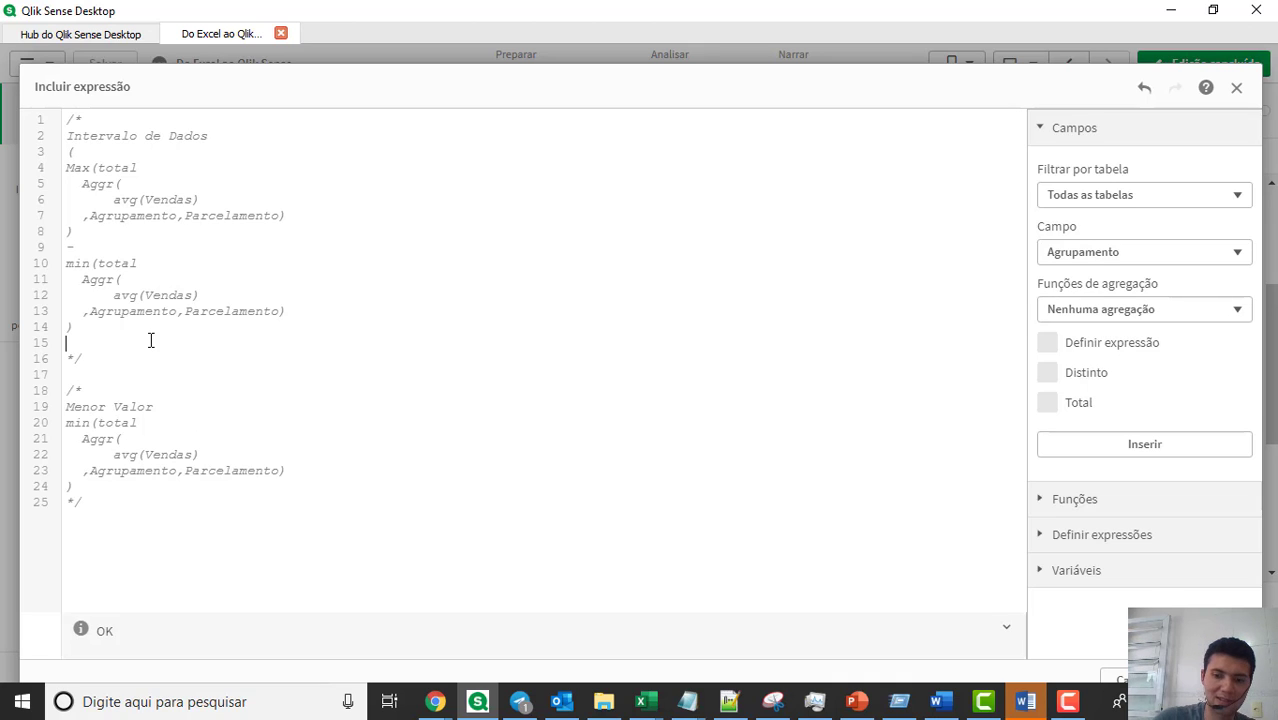
{"action": "type", "text": ")"}
{"action": "key", "text": "Return"}
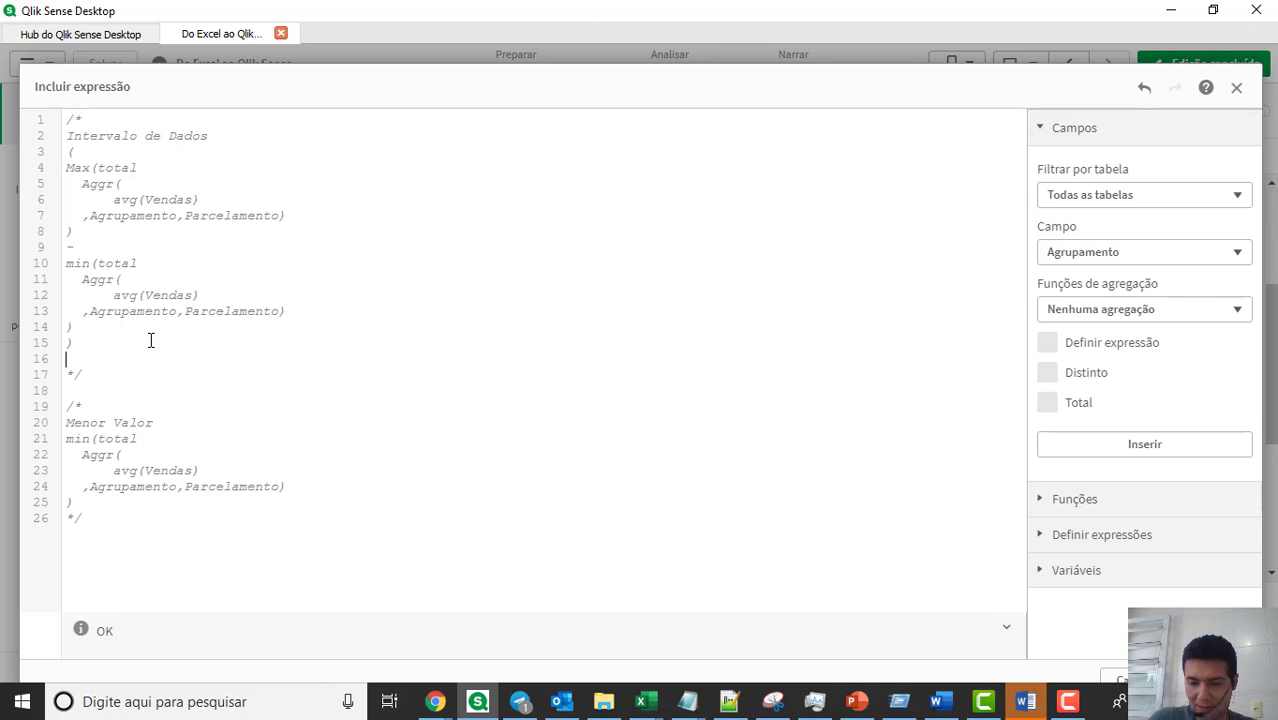
{"action": "type", "text": "/2"}
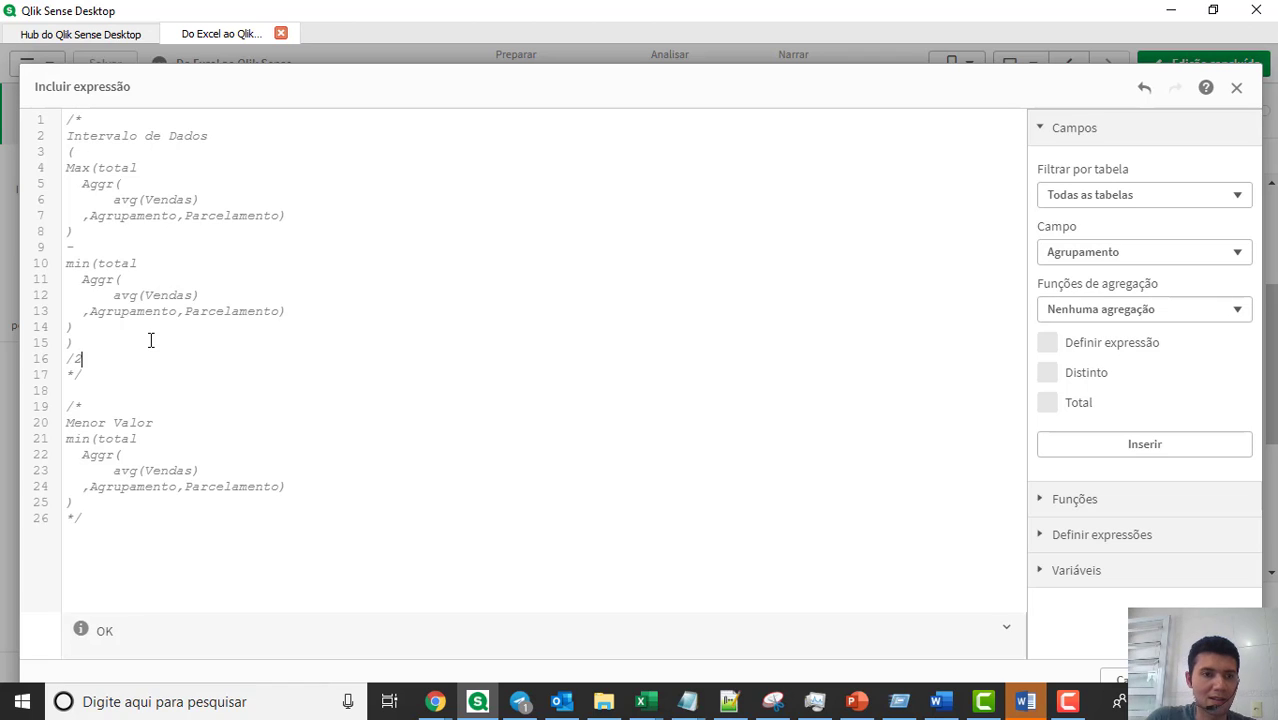
{"action": "key", "text": "Return"}
Step: Indent the Max minus min lines by two levels inside the parentheses of the "Intervalo de Dados" block
{"action": "key", "text": "Up"}
{"action": "key", "text": "Up"}
{"action": "key", "text": "Up"}
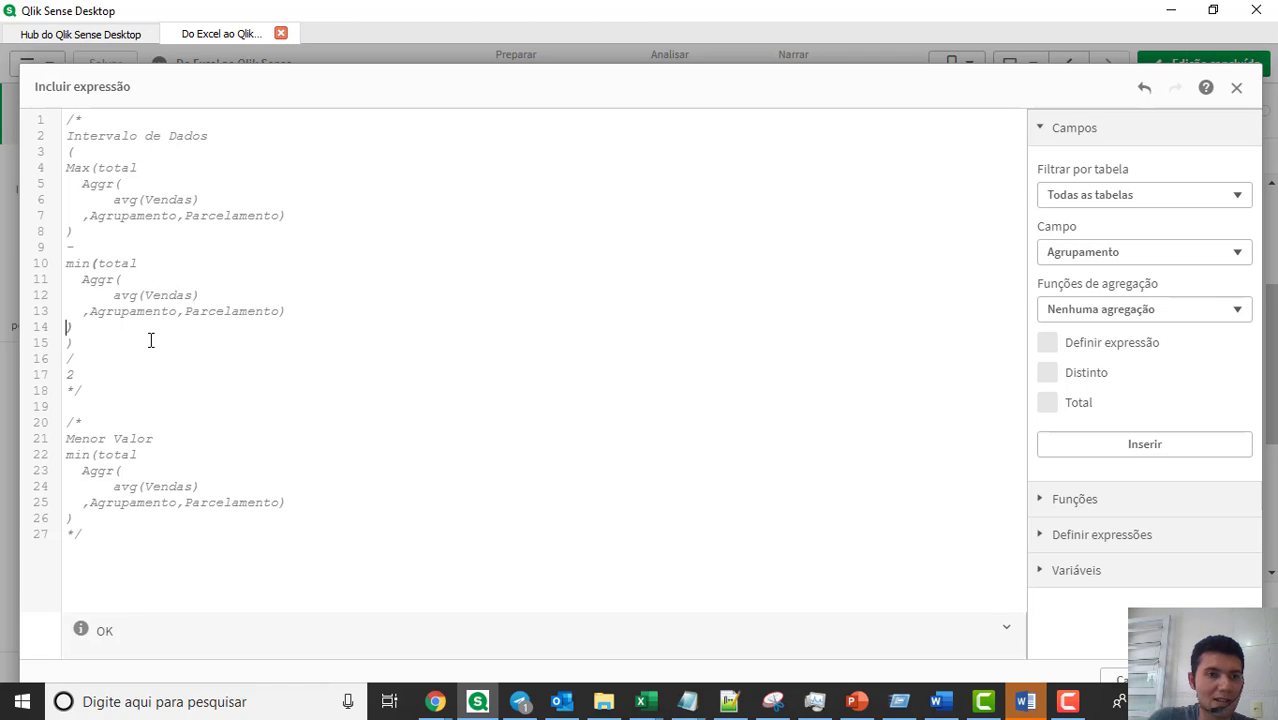
{"action": "key", "text": "Right"}
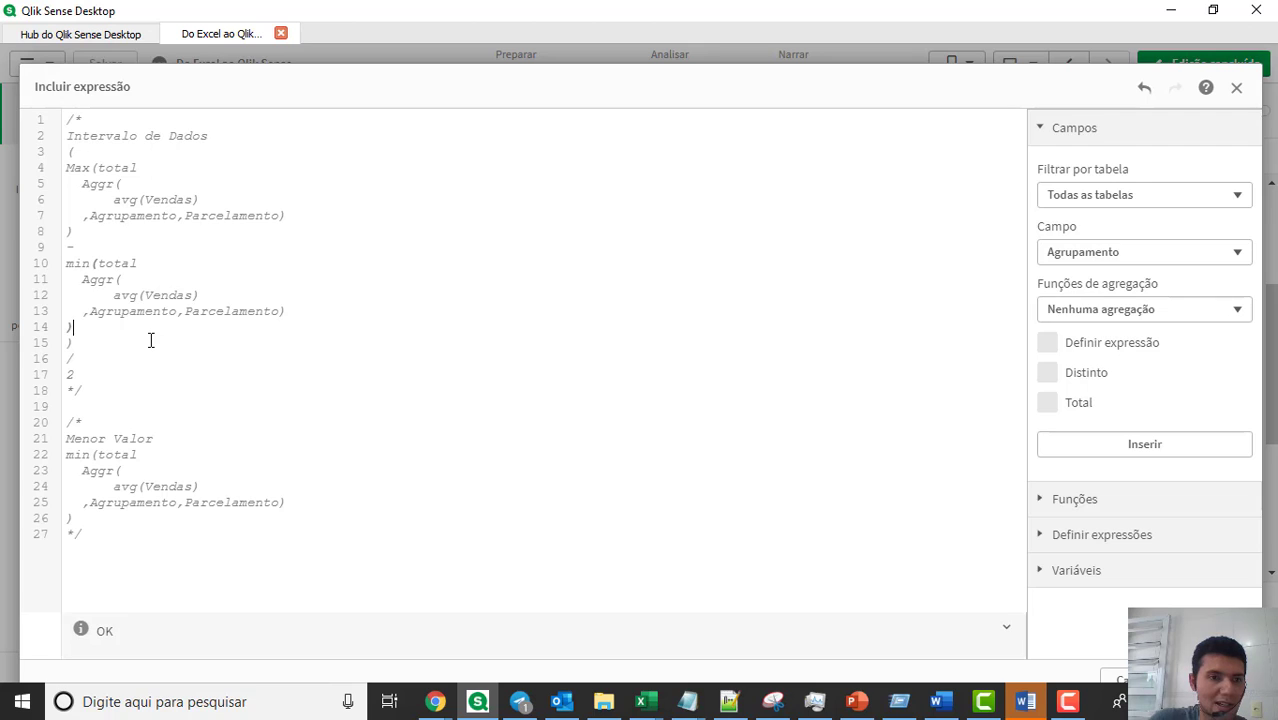
{"action": "key", "text": "Up"}
{"action": "key", "text": "ctrl+shift+Home"}
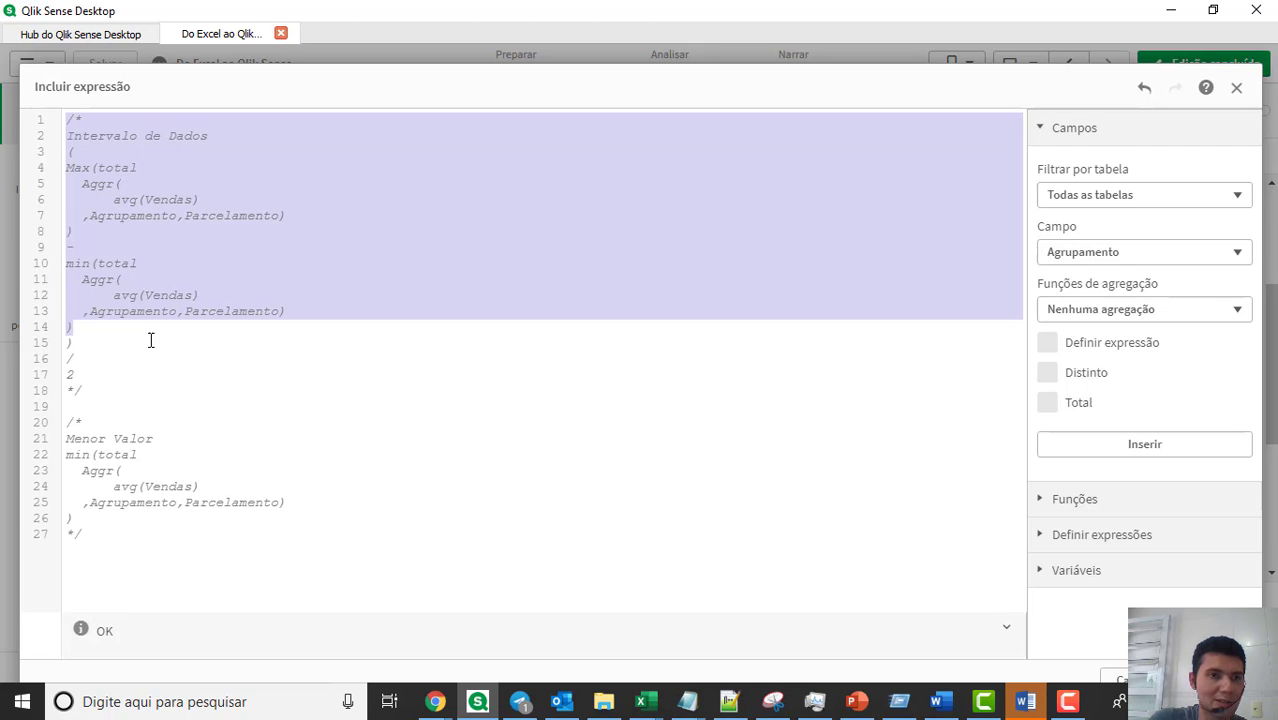
{"action": "key", "text": "shift+Down"}
{"action": "key", "text": "shift+Down"}
{"action": "key", "text": "shift+Down"}
{"action": "key", "text": "Tab"}
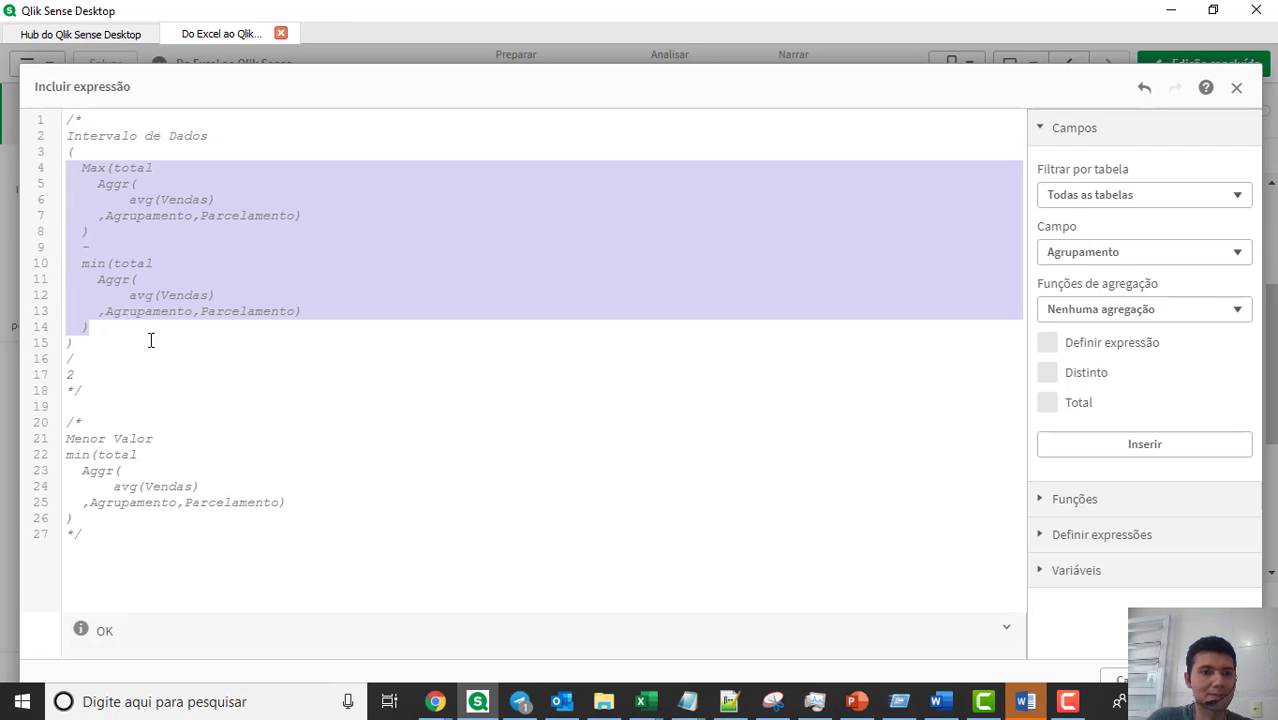
{"action": "key", "text": "Tab"}
{"action": "left_click", "coordinate": [215, 406]}
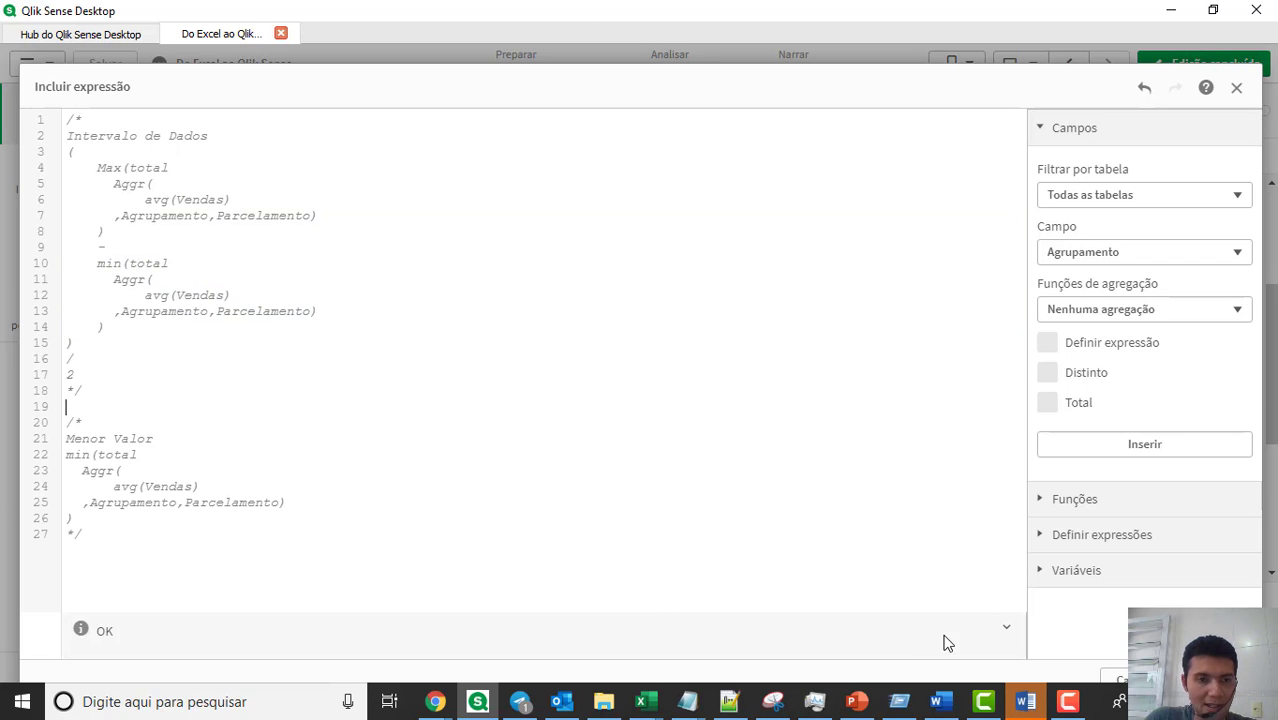
Step: Switch to the Excel sheet, examine the formula in cell I5 with its referenced cells, and return to the Qlik Sense expression editor
{"action": "key", "text": "alt+Tab"}
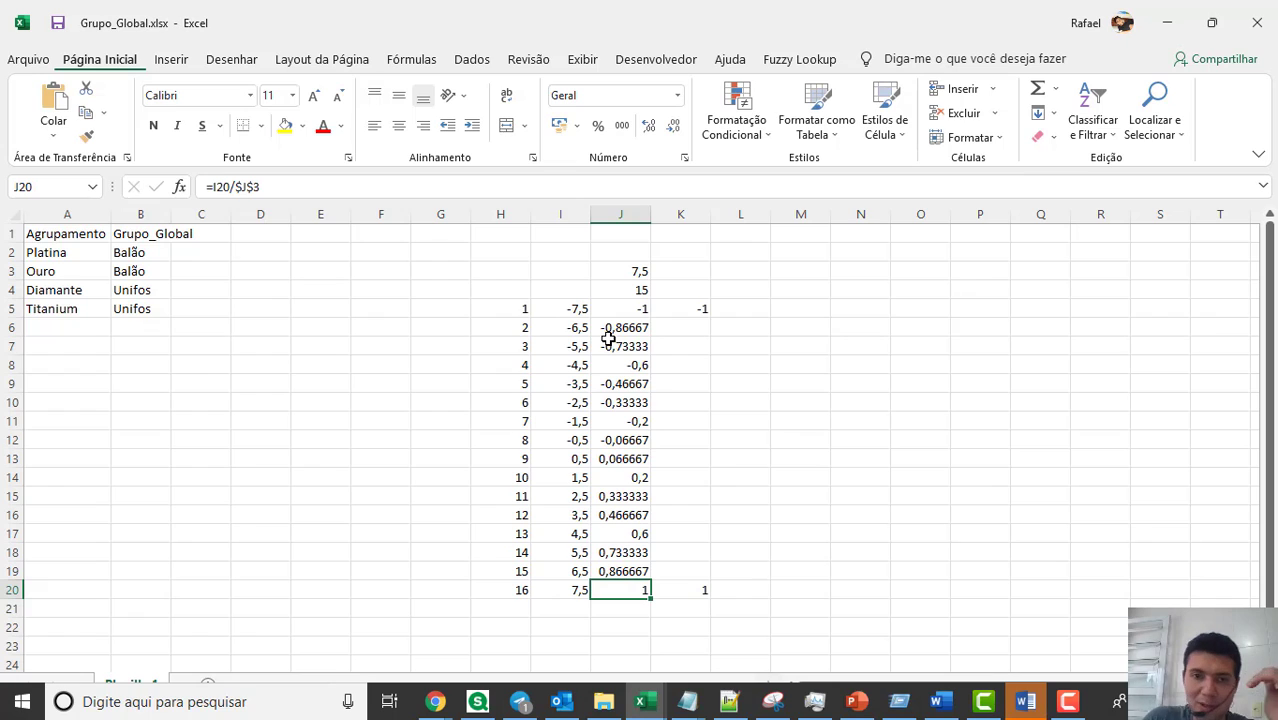
{"action": "left_click", "coordinate": [522, 311]}
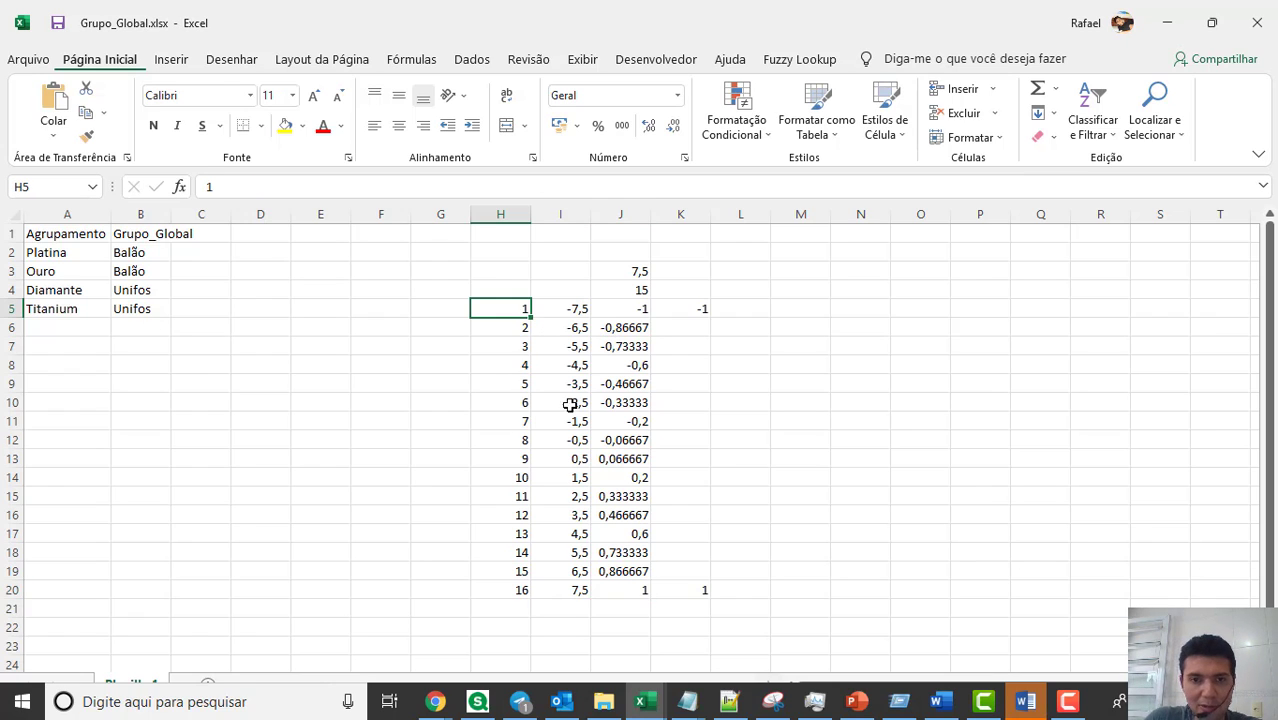
{"action": "left_click", "coordinate": [561, 312]}
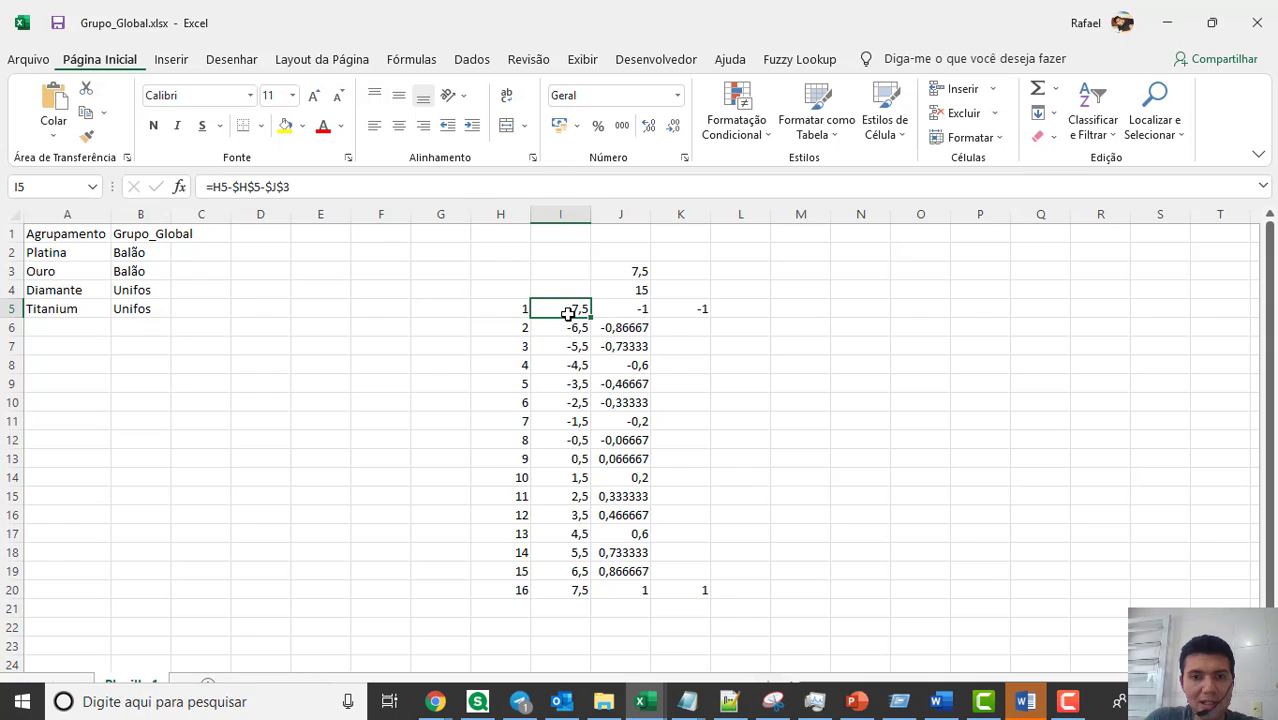
{"action": "left_click", "coordinate": [252, 188]}
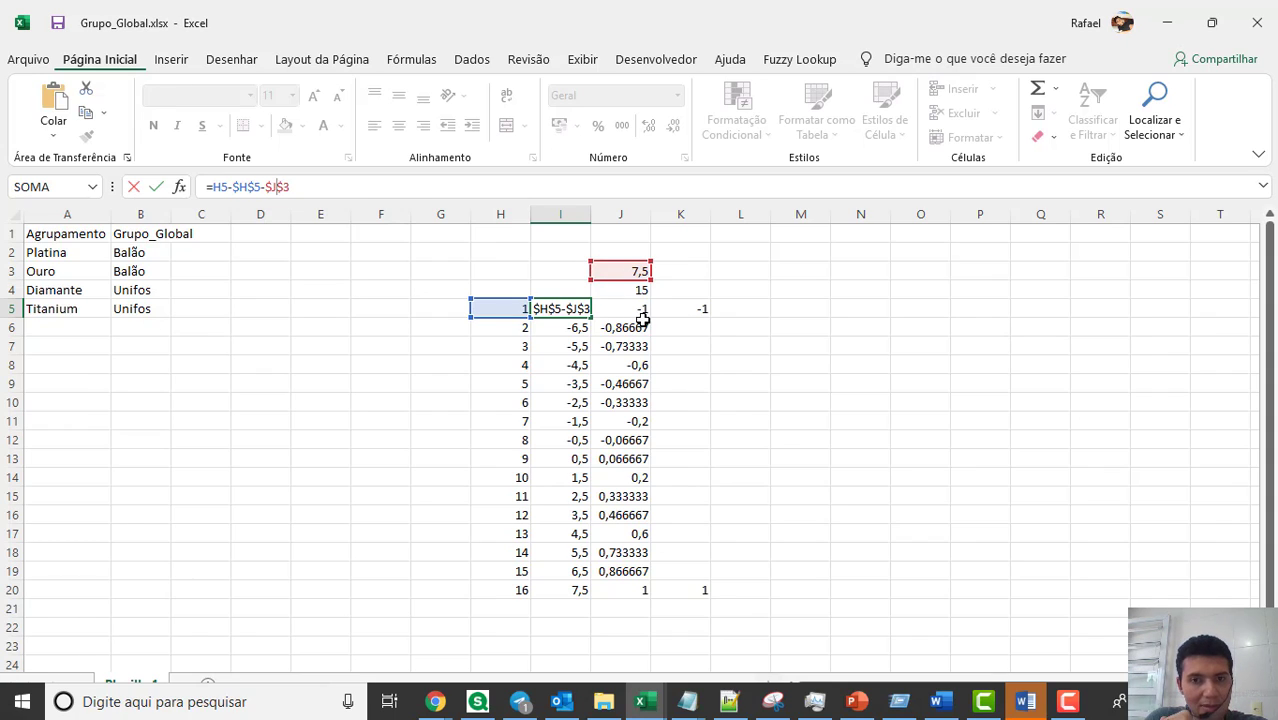
{"action": "key", "text": "alt+Tab"}
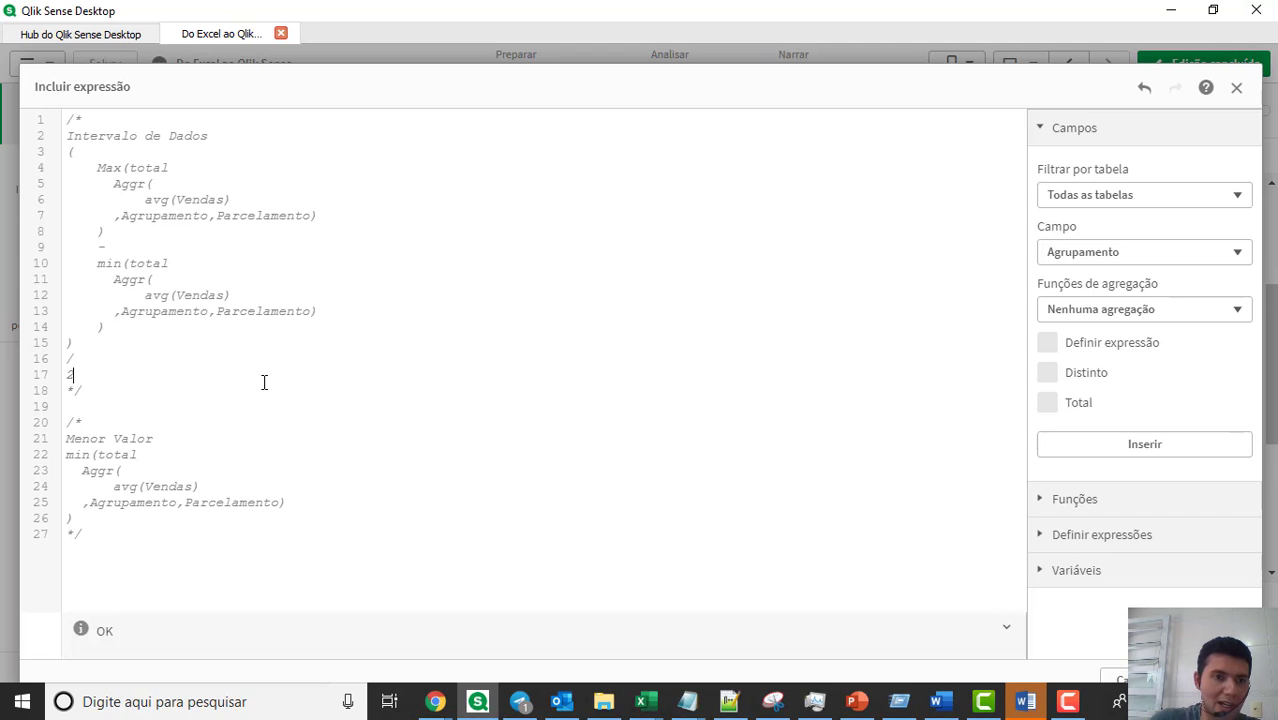
Step: Copy avg(Vendas) from the min expression and paste it on the first line, above blank lines added before the comment blocks
{"action": "left_click", "coordinate": [153, 297]}
{"action": "key", "text": "shift+End"}
{"action": "key", "text": "ctrl+c"}
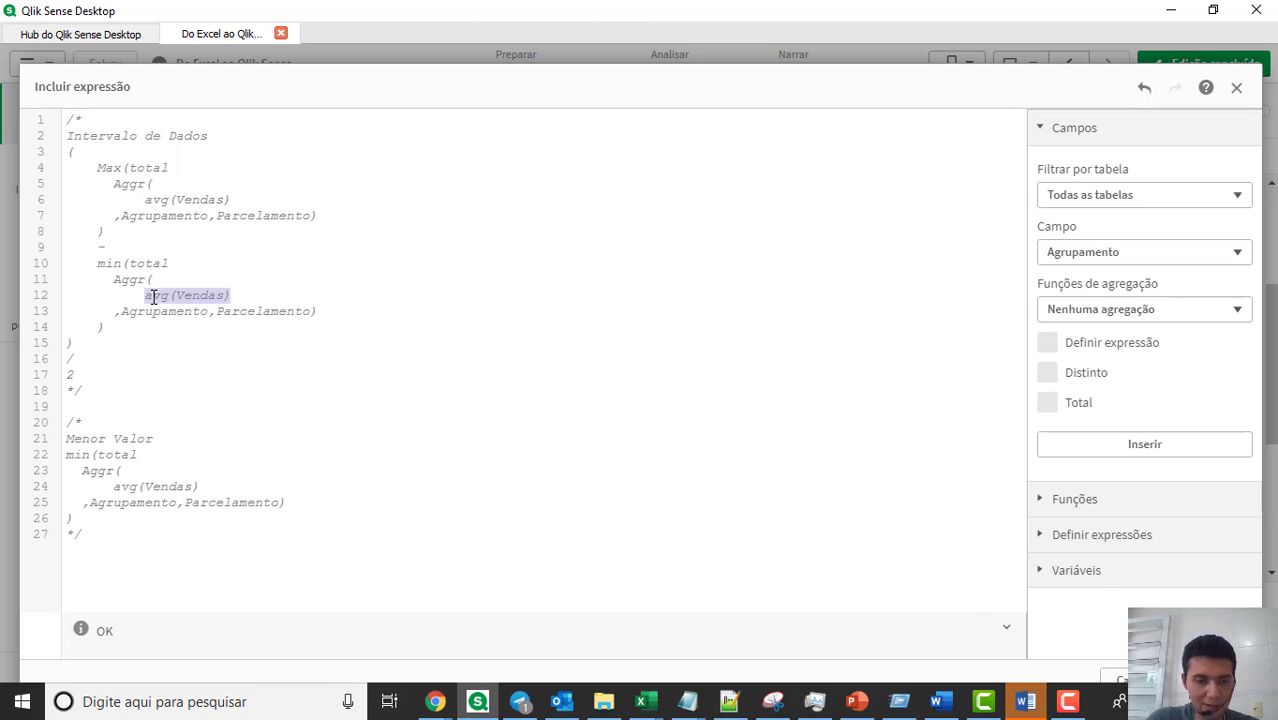
{"action": "key", "text": "ctrl+Home"}
{"action": "key", "text": "Return"}
{"action": "key", "text": "Return"}
{"action": "key", "text": "Return"}
{"action": "key", "text": "Return"}
{"action": "key", "text": "Return"}
{"action": "key", "text": "Return"}
{"action": "key", "text": "Return"}
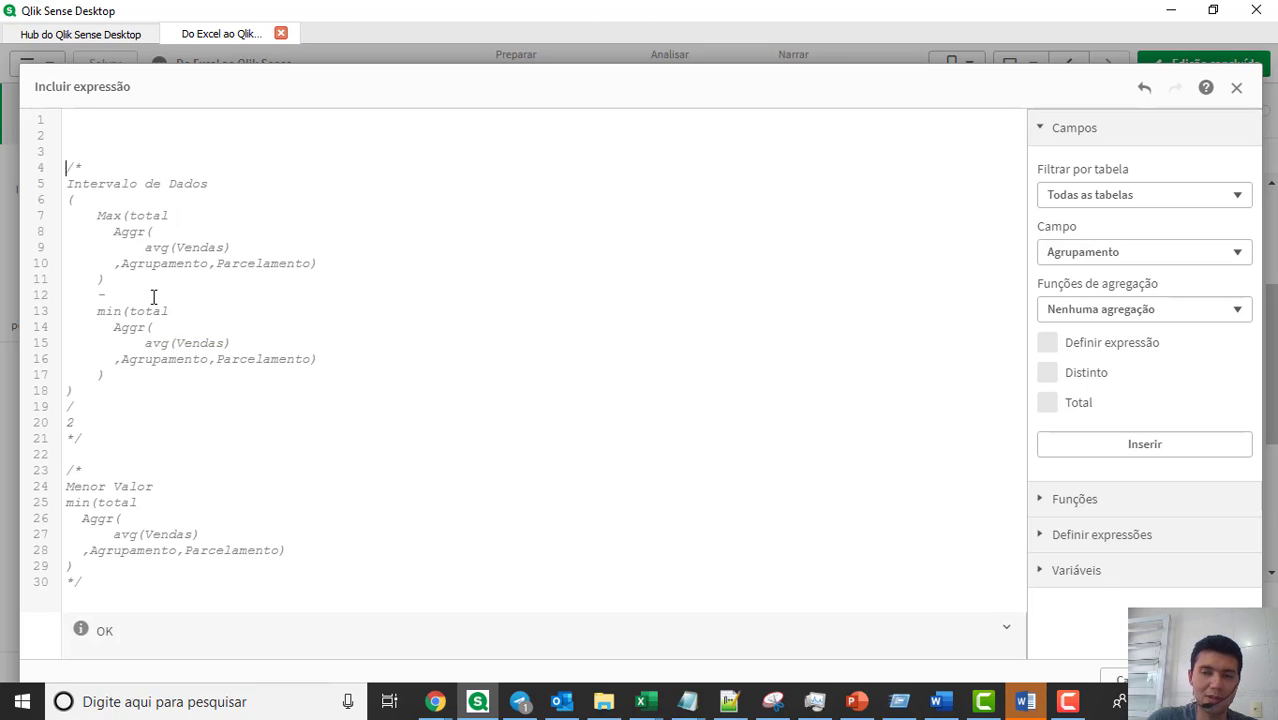
{"action": "key", "text": "ctrl+Home"}
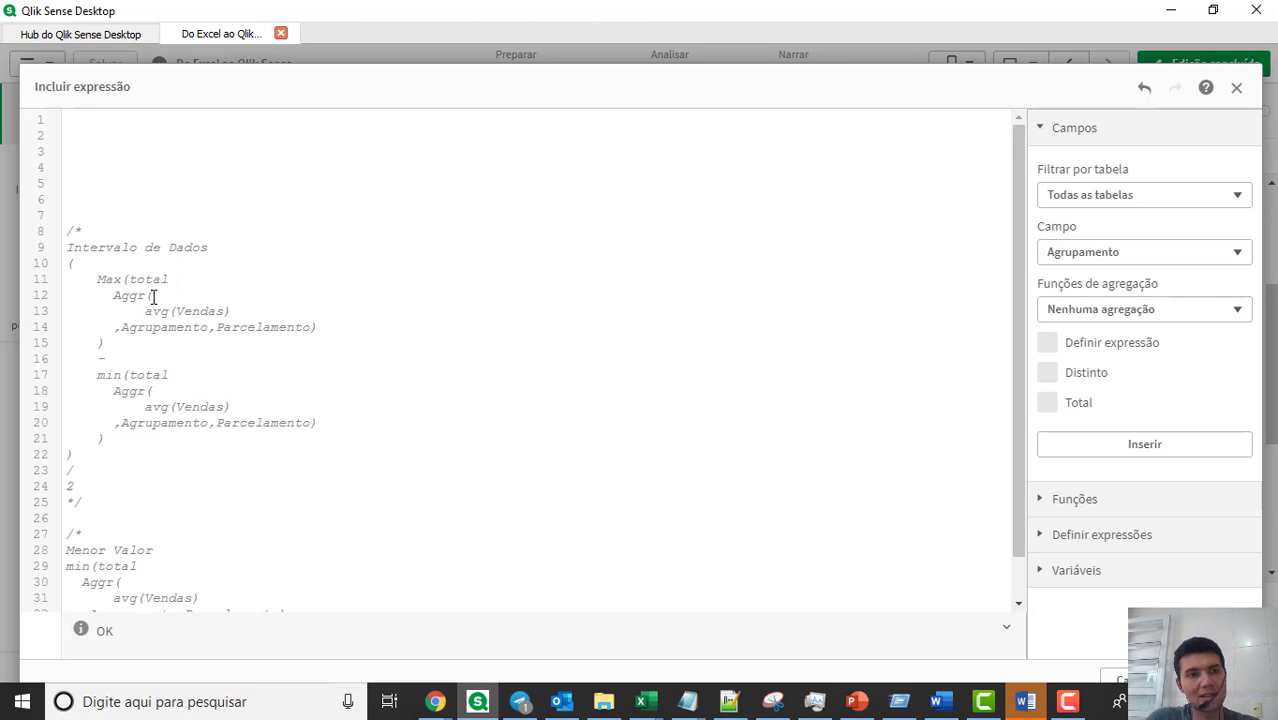
{"action": "key", "text": "ctrl+v"}
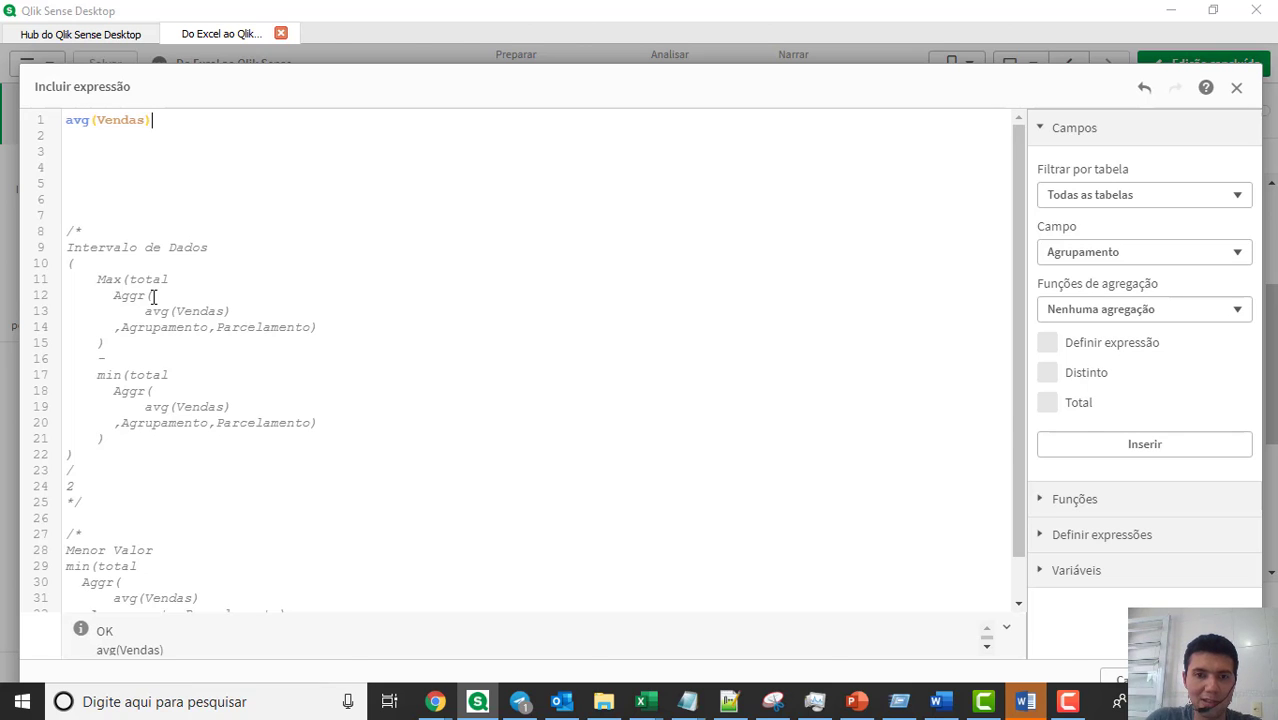
Step: Subtract a copy of the "Menor Valor" min(total Aggr(…)) expression from avg(Vendas), with the minus sign on its own line
{"action": "key", "text": "alt+Tab"}
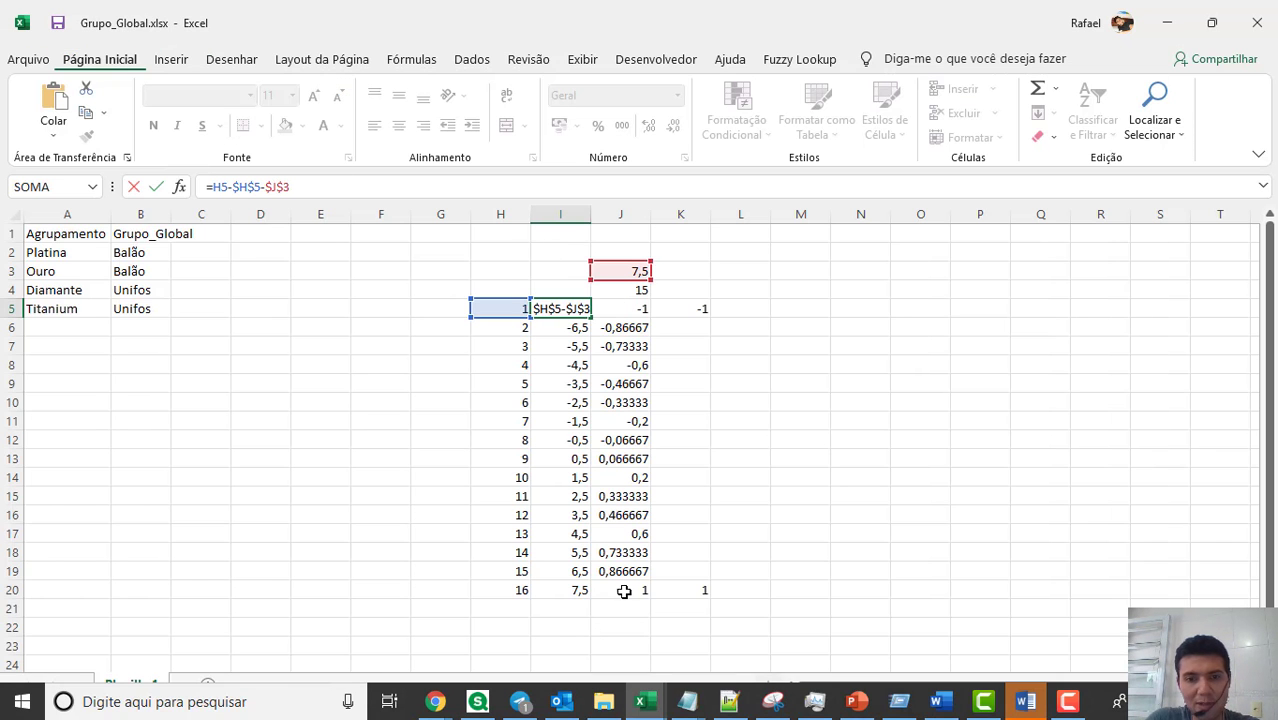
{"action": "key", "text": "alt+Tab"}
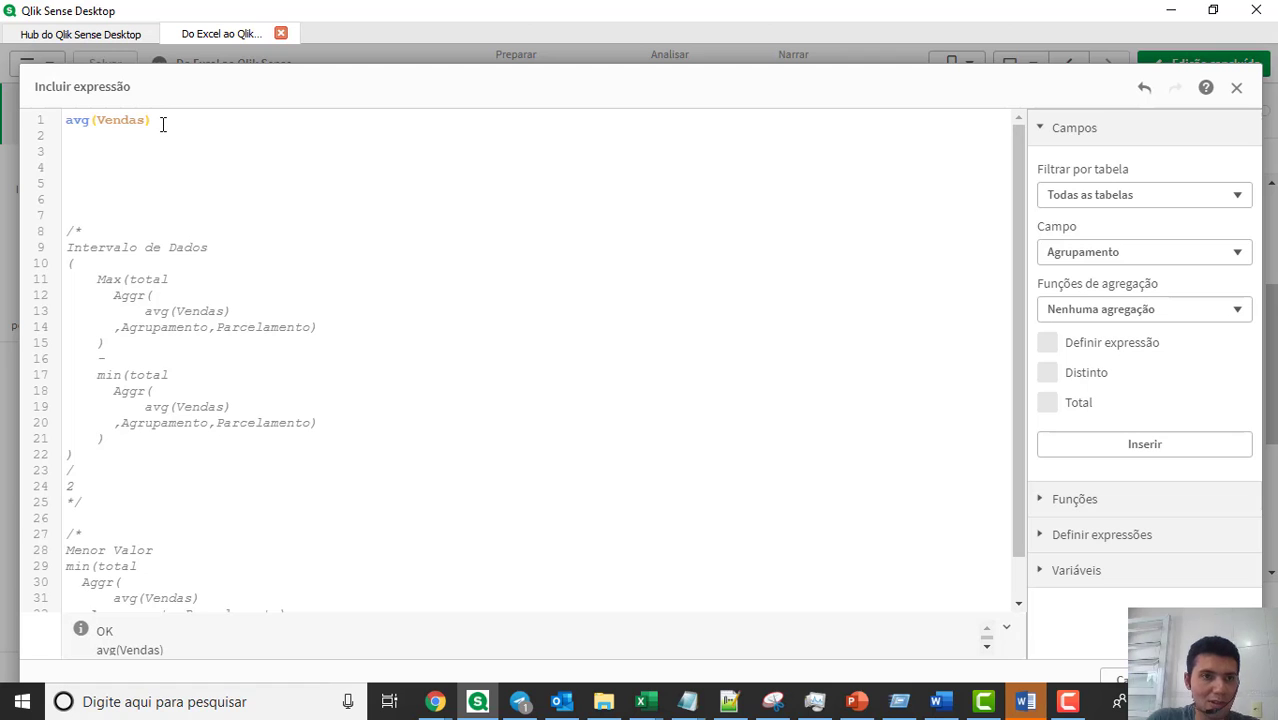
{"action": "key", "text": "alt+Tab"}
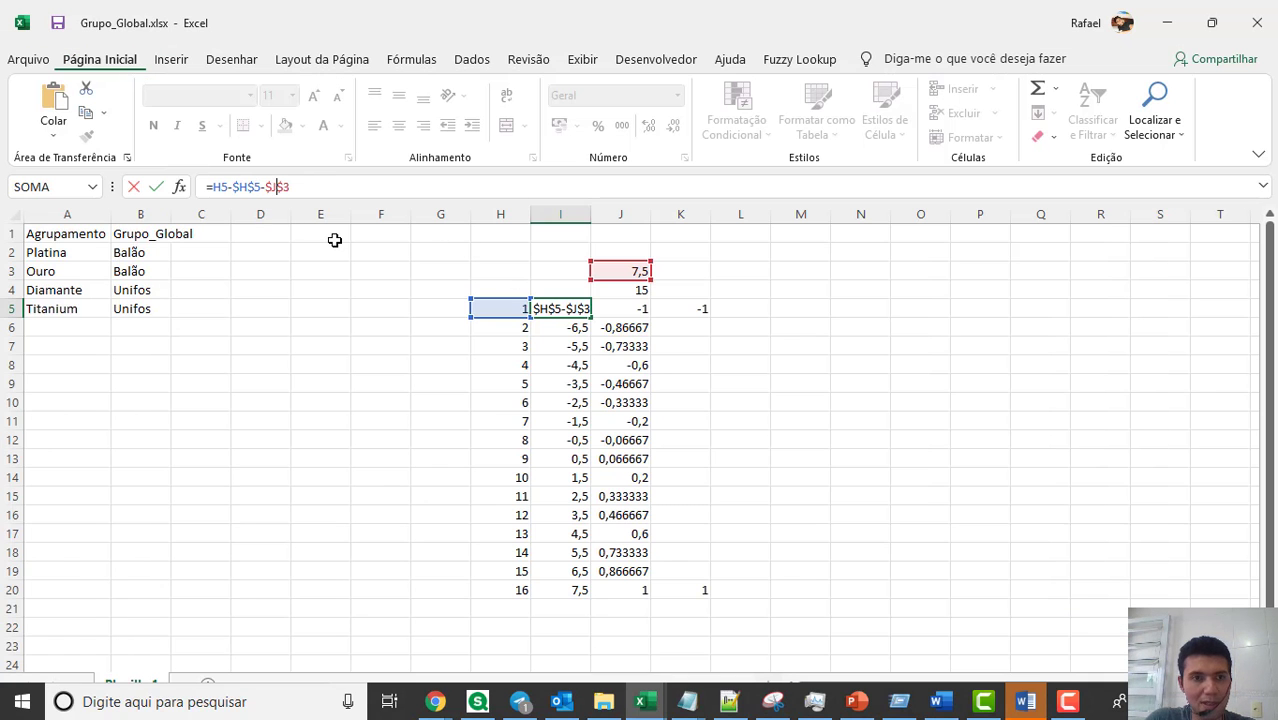
{"action": "key", "text": "alt+Tab"}
{"action": "scroll", "coordinate": [157, 499], "scroll_direction": "down", "scroll_amount": 1}
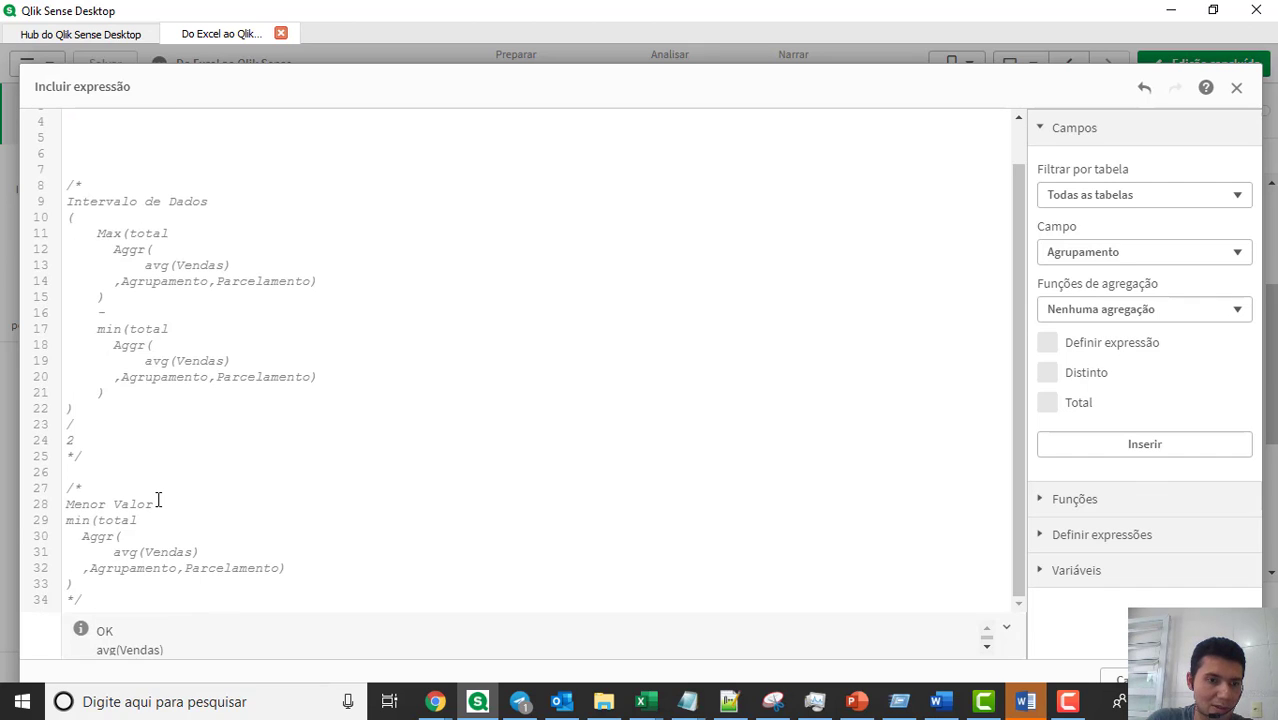
{"action": "left_click", "coordinate": [81, 583], "text": "shift"}
{"action": "key", "text": "ctrl+c"}
{"action": "scroll", "coordinate": [193, 329], "scroll_direction": "up", "scroll_amount": 1}
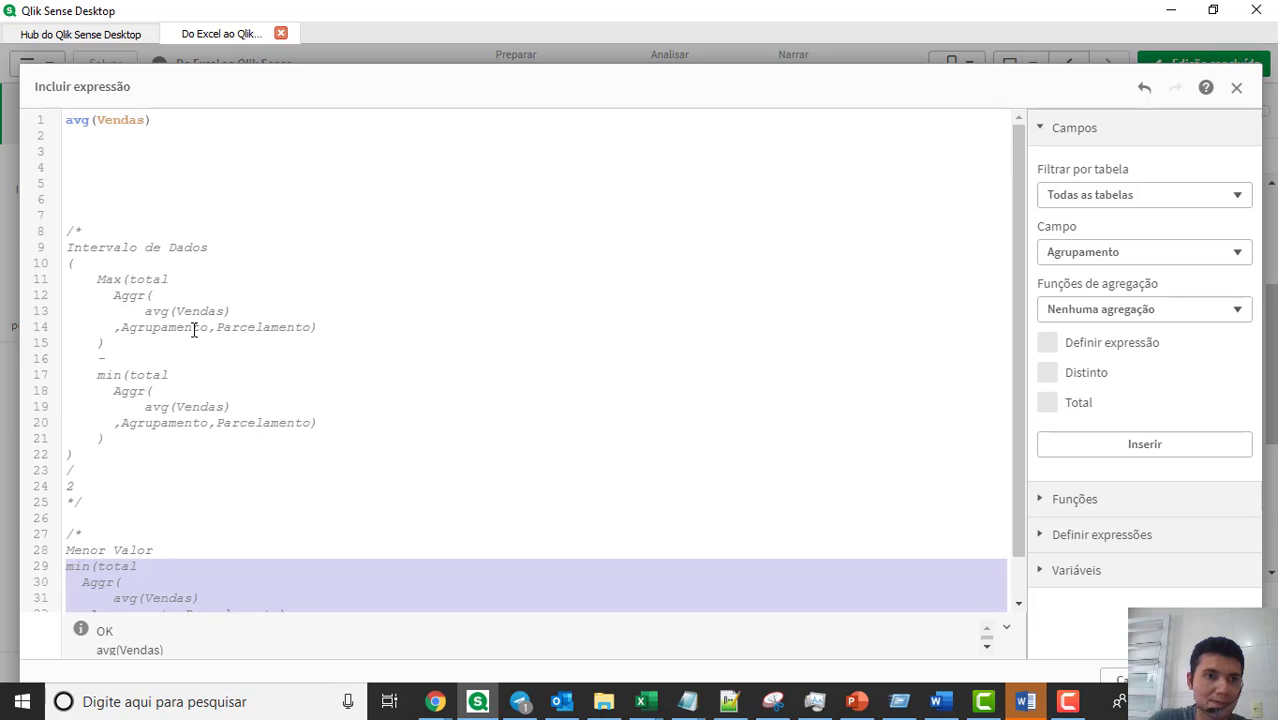
{"action": "left_click", "coordinate": [193, 154]}
{"action": "key", "text": "Up"}
{"action": "type", "text": "-"}
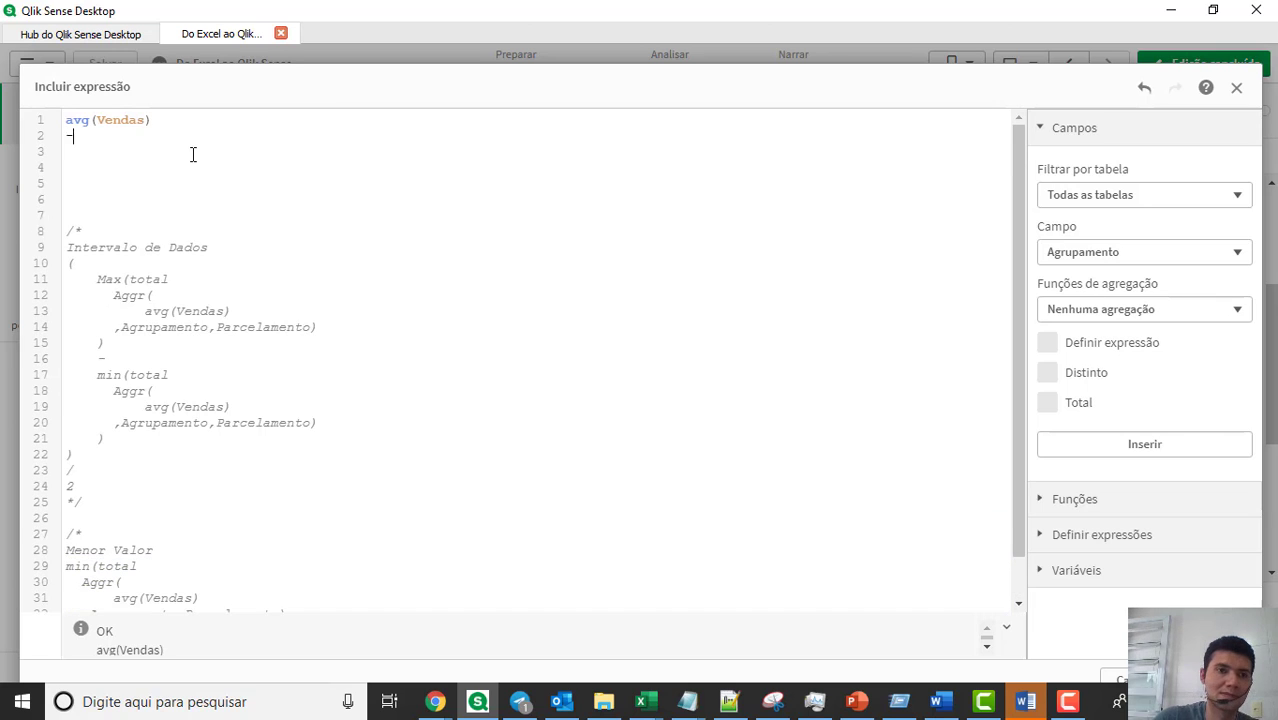
{"action": "key", "text": "Return"}
{"action": "key", "text": "ctrl+v"}
Step: Subtract a copy of the "Intervalo de Dados" expression, including its division by 2, below the min expression
{"action": "key", "text": "alt+Tab"}
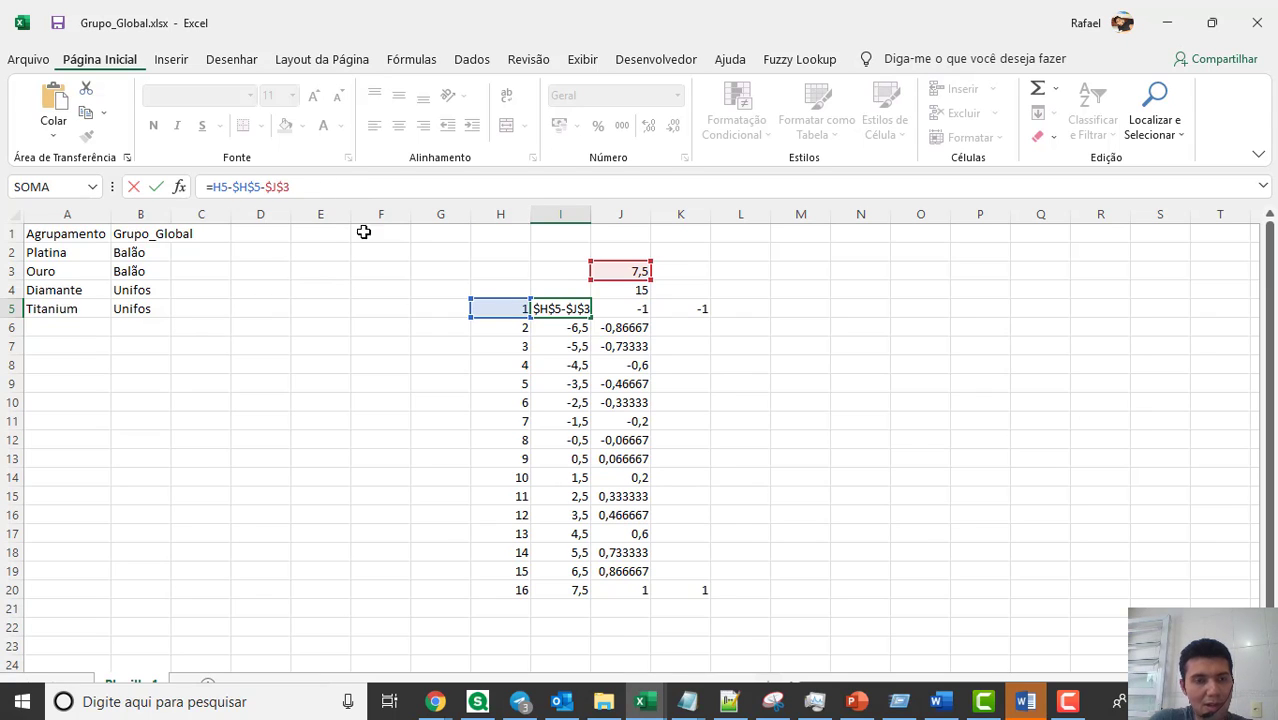
{"action": "key", "text": "alt+Tab"}
{"action": "scroll", "coordinate": [118, 455], "scroll_direction": "down", "scroll_amount": 2}
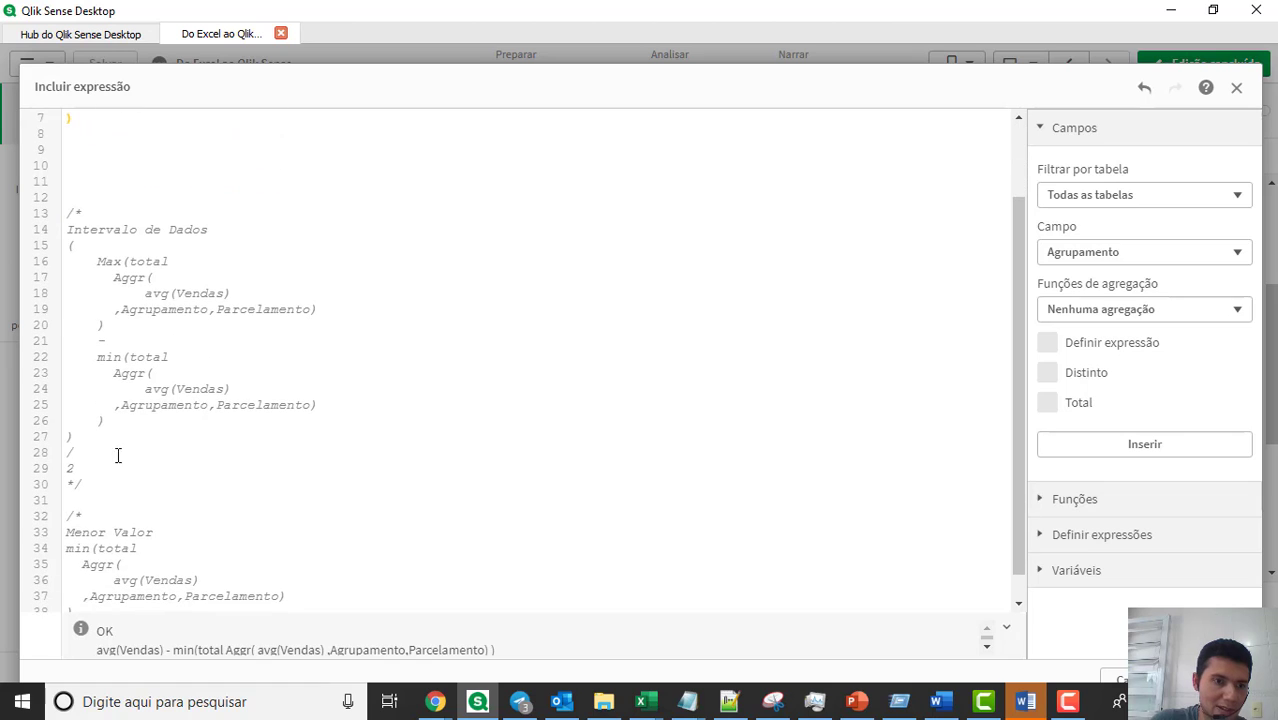
{"action": "left_click_drag", "start_coordinate": [82, 468], "coordinate": [66, 248]}
{"action": "key", "text": "ctrl+c"}
{"action": "scroll", "coordinate": [66, 248], "scroll_direction": "up", "scroll_amount": 2}
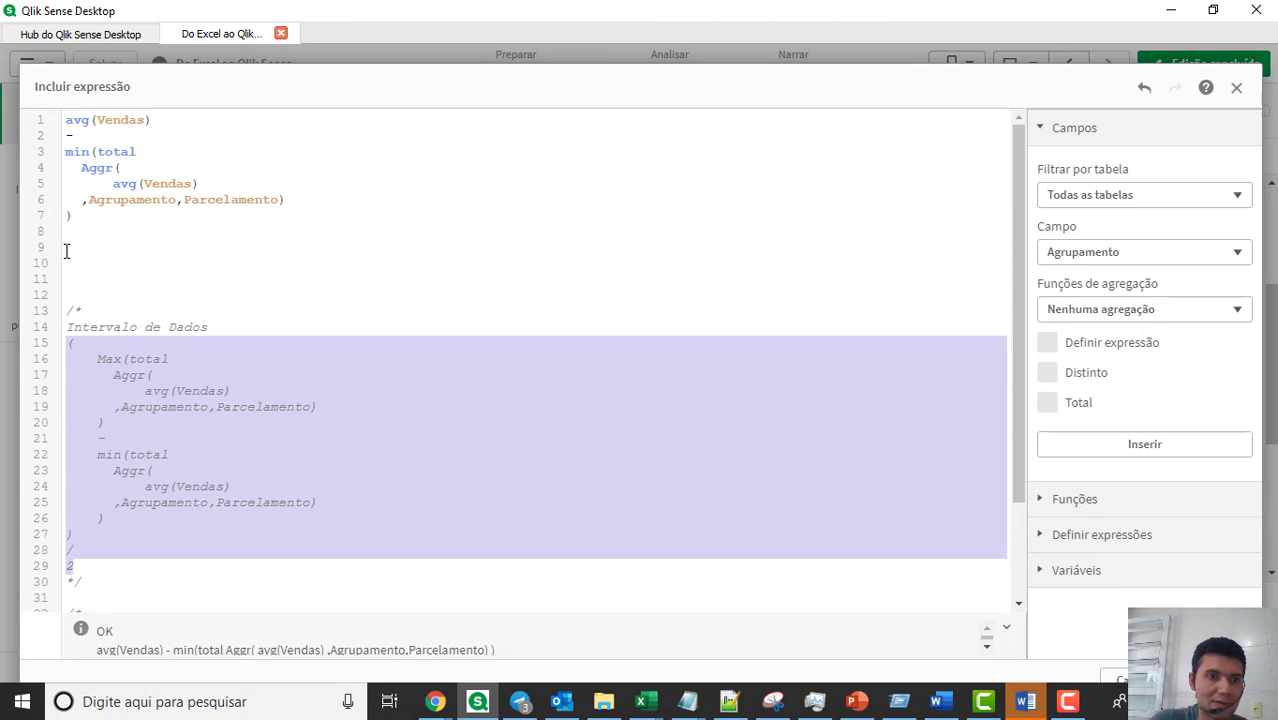
{"action": "left_click", "coordinate": [104, 236]}
{"action": "key", "text": "Return"}
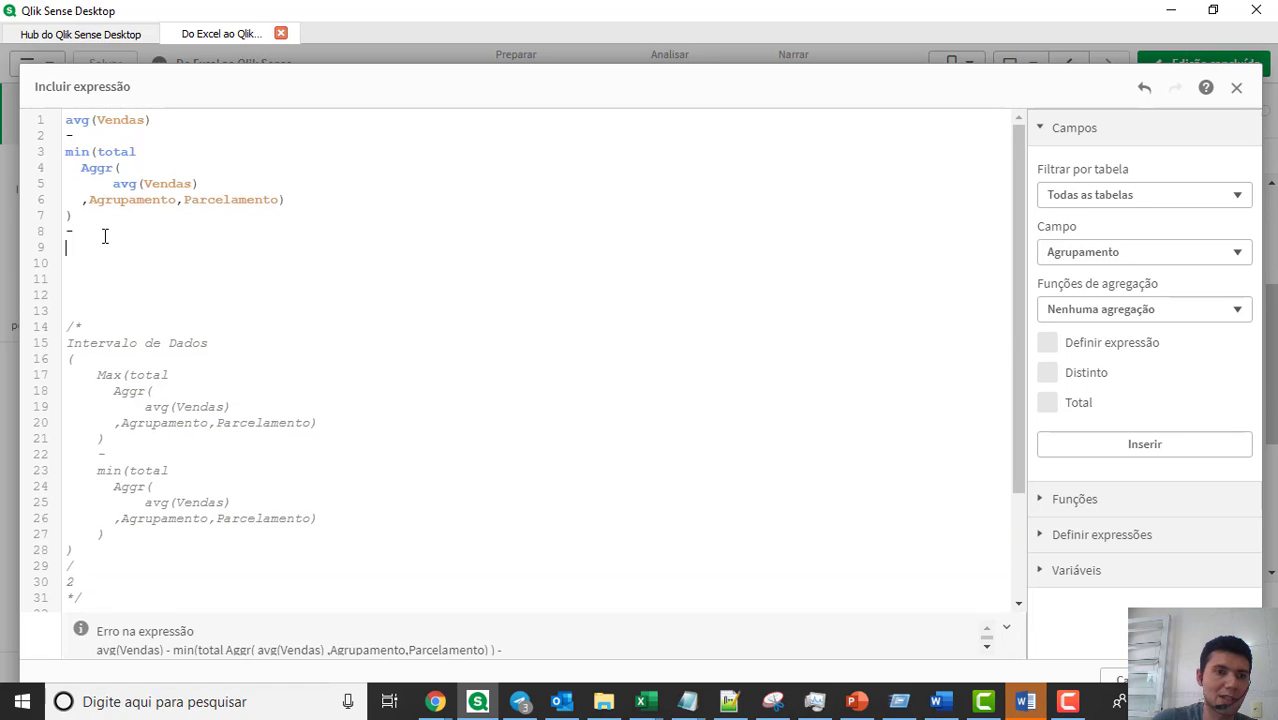
{"action": "key", "text": "ctrl+v"}
{"action": "scroll", "coordinate": [211, 364], "scroll_direction": "down", "scroll_amount": 2}
Step: Enclose the whole active expression, from avg(Vendas) to the division by 2, in outer parentheses on their own lines
{"action": "key", "text": "alt+Tab"}
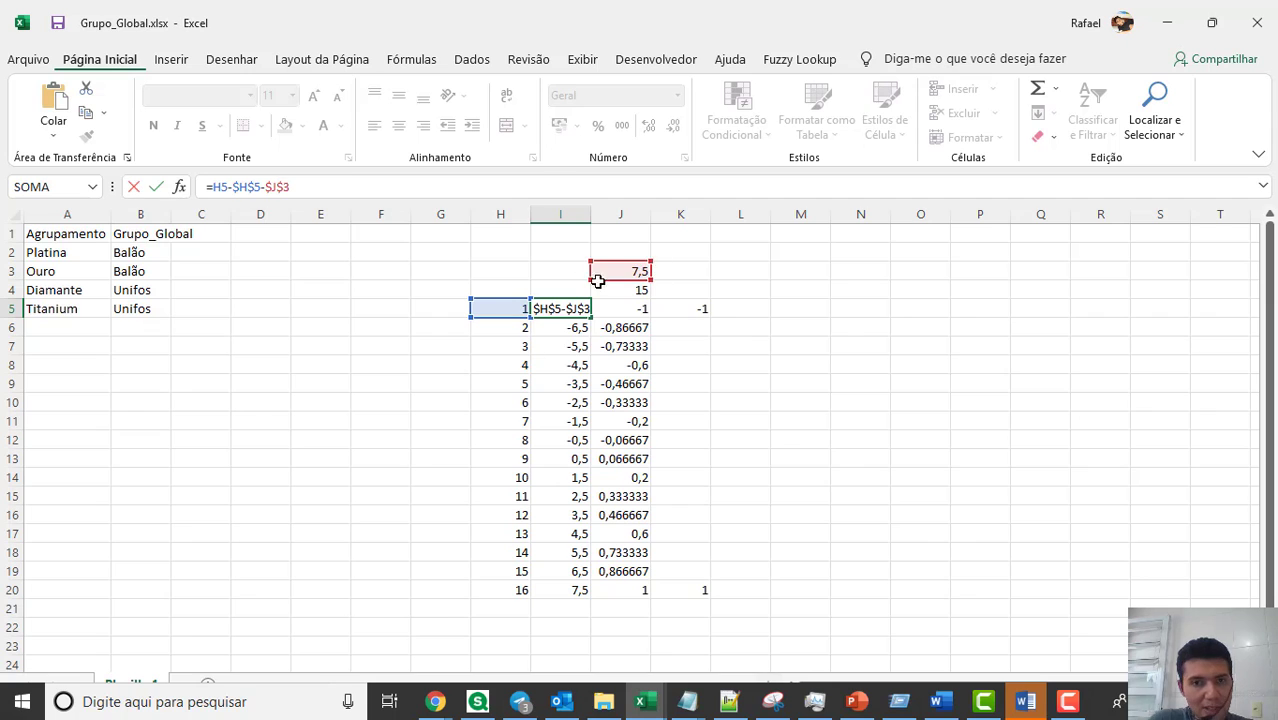
{"action": "key", "text": "alt+Tab"}
{"action": "left_click", "coordinate": [112, 408]}
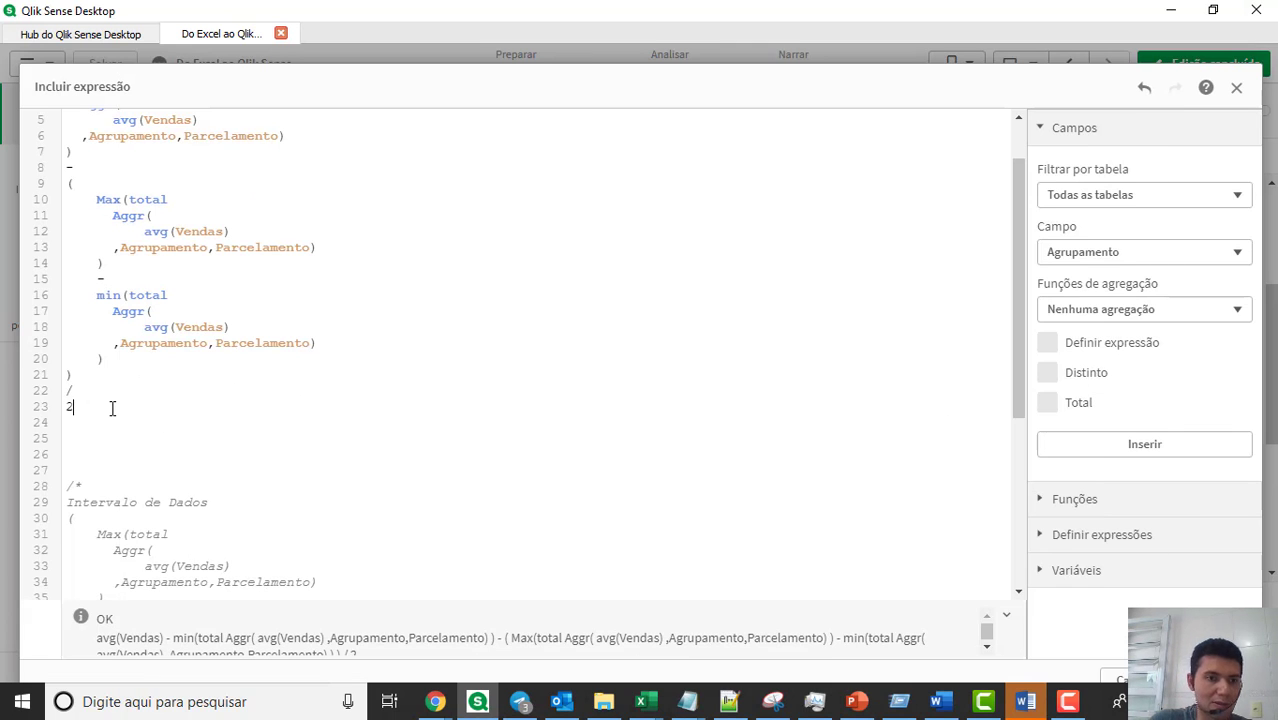
{"action": "key", "text": "Return"}
{"action": "type", "text": ")"}
{"action": "key", "text": "ctrl+Home"}
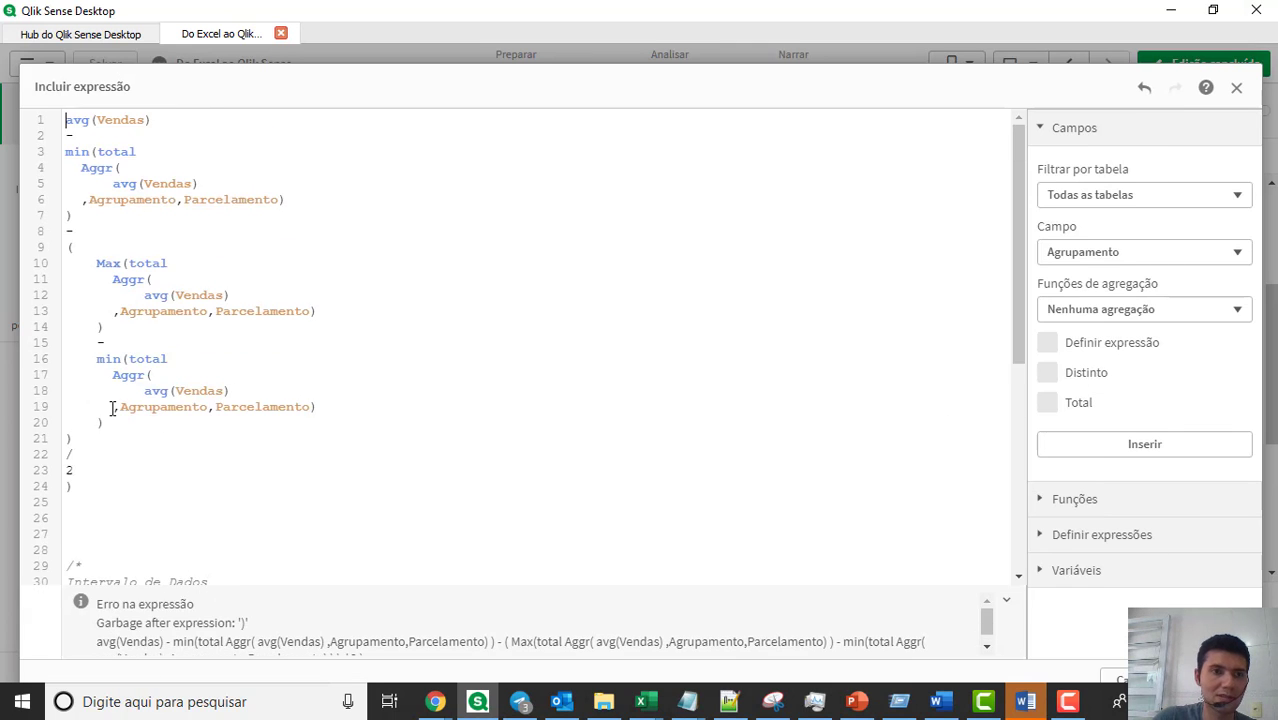
{"action": "key", "text": "Return"}
{"action": "type", "text": "("}
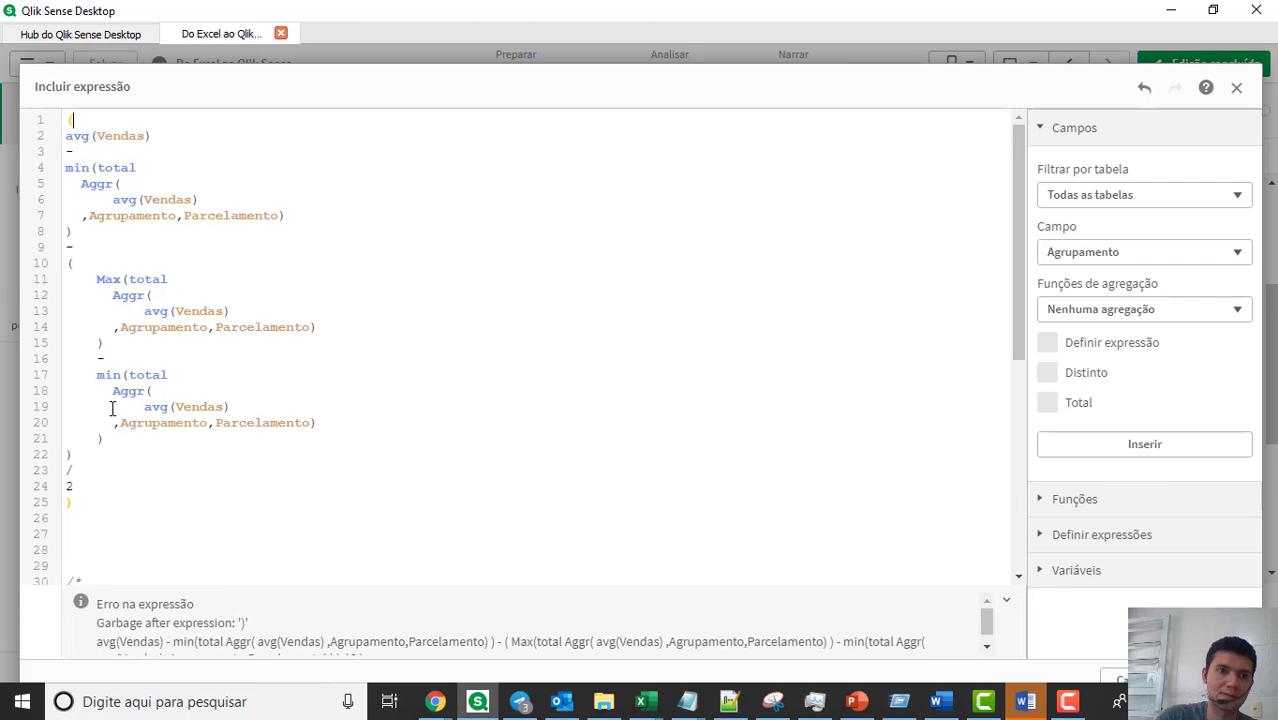
{"action": "key", "text": "ctrl+End"}
{"action": "key", "text": "ctrl+Home"}
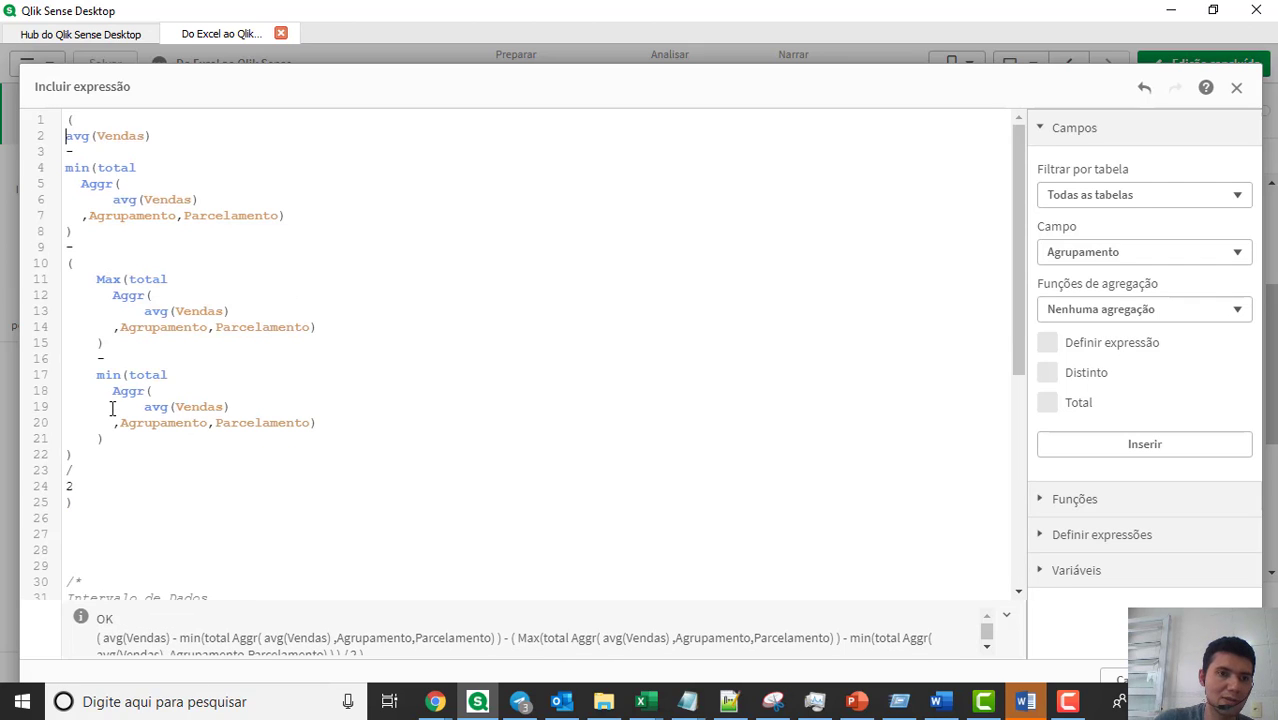
Step: Add a division sign on its own line below the outer closing parenthesis, with a blank line on either side
{"action": "key", "text": "Down"}
{"action": "key", "text": "Down"}
{"action": "key", "text": "Down"}
{"action": "key", "text": "Down"}
{"action": "key", "text": "Down"}
{"action": "key", "text": "Down"}
{"action": "key", "text": "Down"}
{"action": "key", "text": "Down"}
{"action": "key", "text": "Down"}
{"action": "key", "text": "Down"}
{"action": "key", "text": "Down"}
{"action": "key", "text": "Down"}
{"action": "key", "text": "Down"}
{"action": "key", "text": "Down"}
{"action": "key", "text": "Down"}
{"action": "key", "text": "Down"}
{"action": "key", "text": "Down"}
{"action": "key", "text": "Down"}
{"action": "key", "text": "Down"}
{"action": "key", "text": "Down"}
{"action": "type", "text": ")"}
{"action": "key", "text": "Return"}
{"action": "key", "text": "Return"}
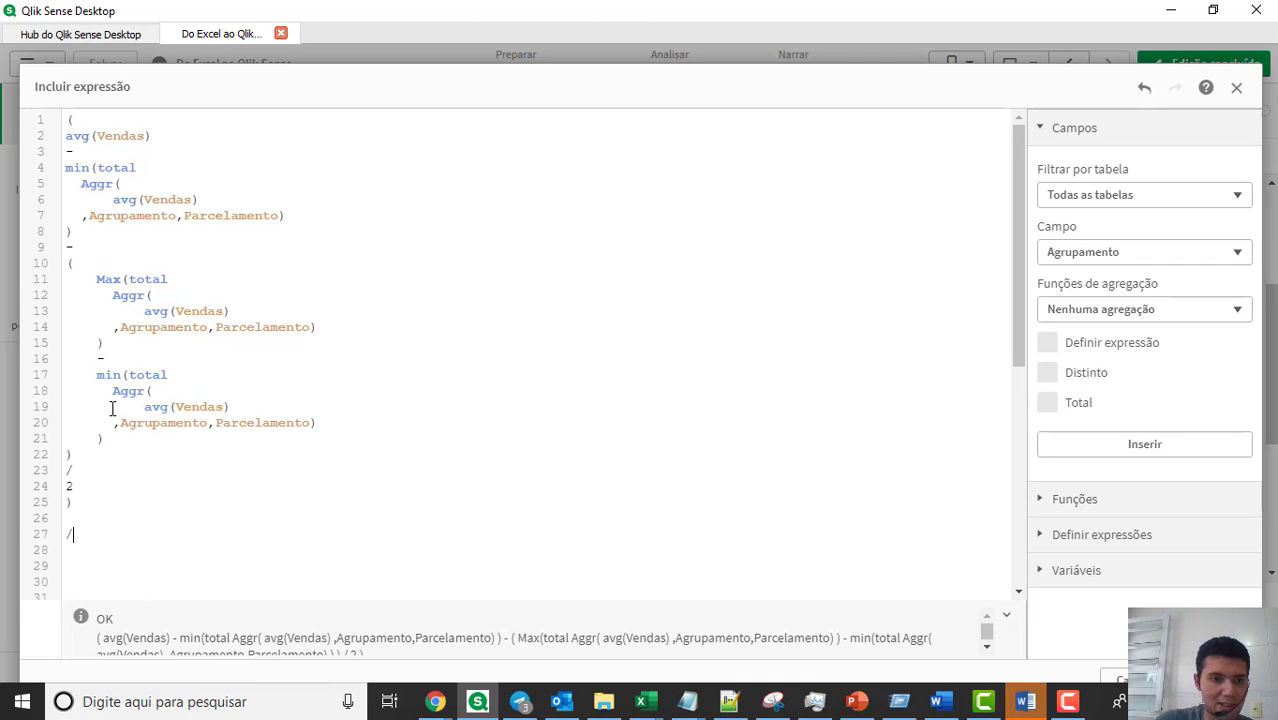
{"action": "type", "text": "/"}
{"action": "key", "text": "Return"}
{"action": "key", "text": "Return"}
Step: Add a pair of parentheses below the division sign and paste the "Intervalo de Dados" expression, including its division by 2, between them
{"action": "type", "text": "("}
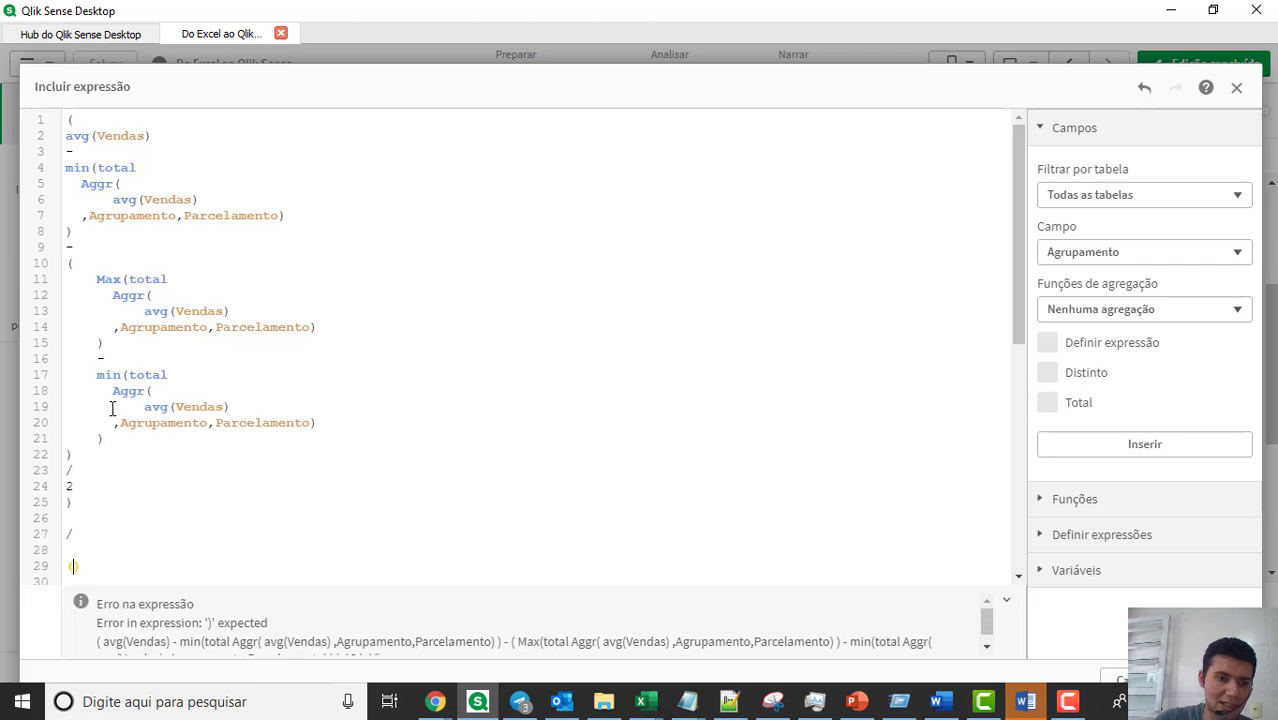
{"action": "key", "text": "Return"}
{"action": "key", "text": "Return"}
{"action": "key", "text": "Return"}
{"action": "type", "text": ")"}
{"action": "key", "text": "Up"}
{"action": "key", "text": "ctrl+v"}
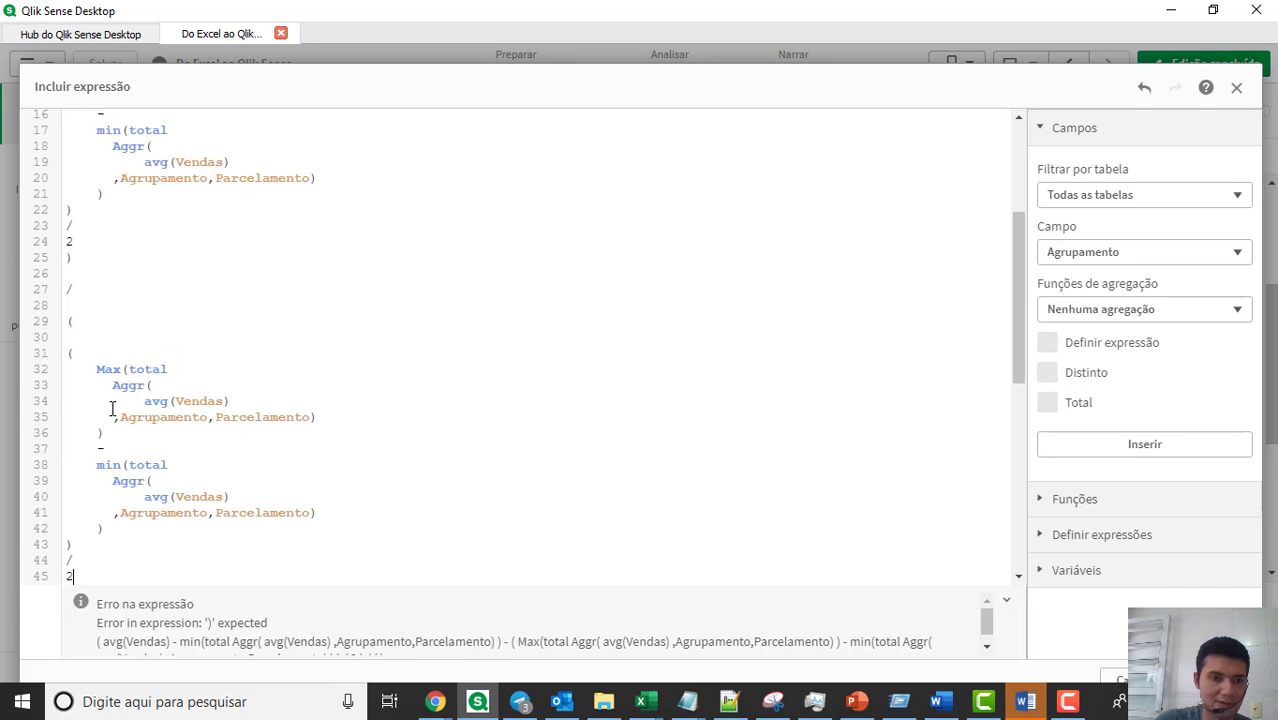
Step: Switch to Excel to compare the assembled expression with the scaling formula, and return to Qlik Sense
{"action": "scroll", "coordinate": [168, 321], "scroll_direction": "down", "scroll_amount": 1}
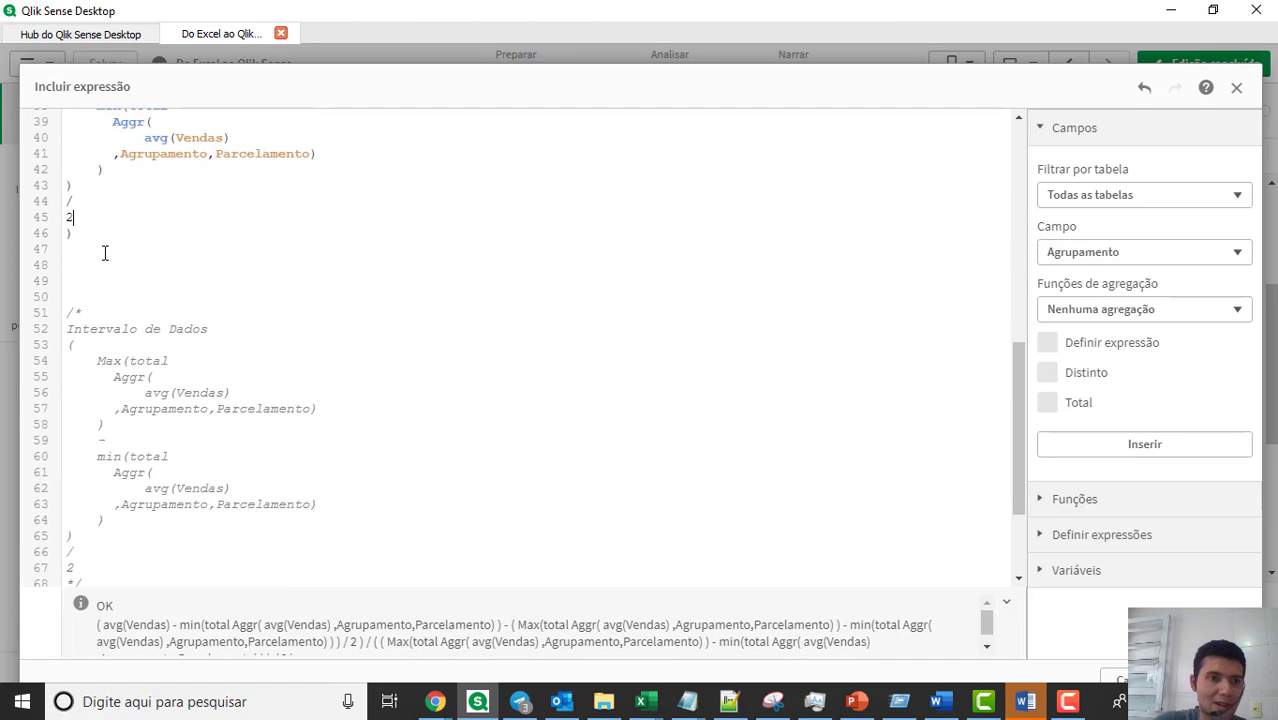
{"action": "key", "text": "alt+Tab"}
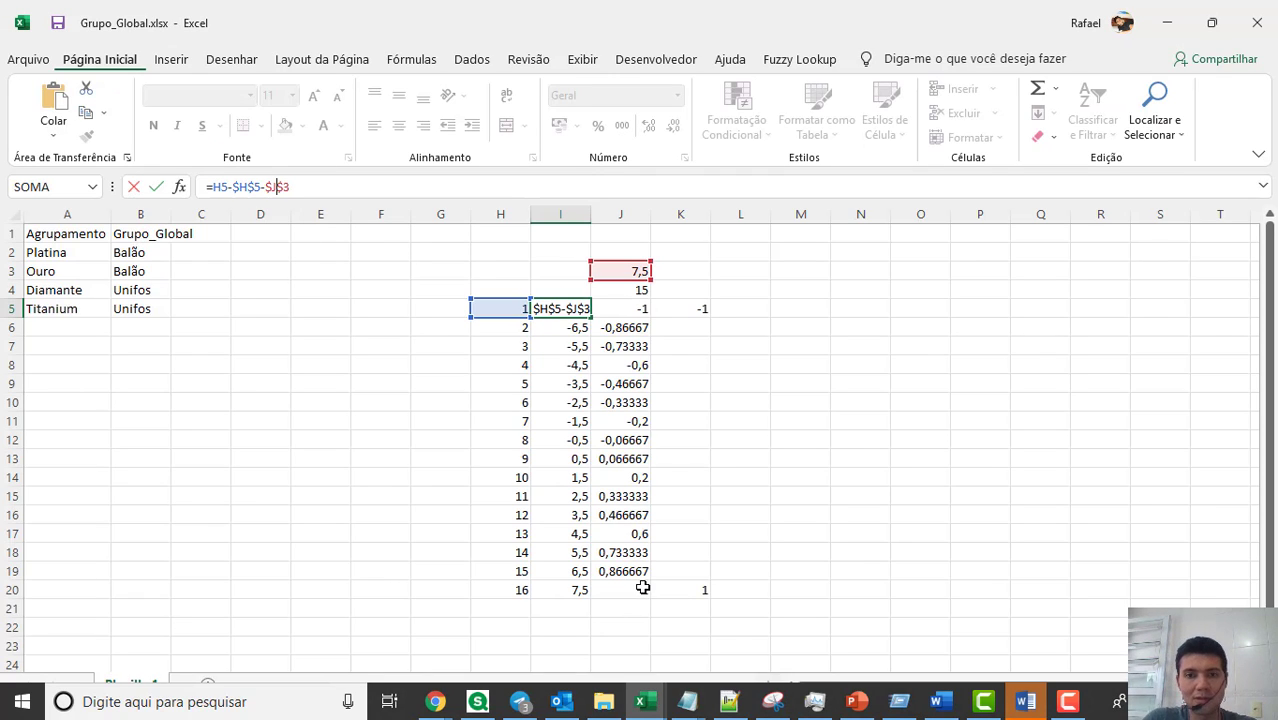
{"action": "key", "text": "alt+Tab"}
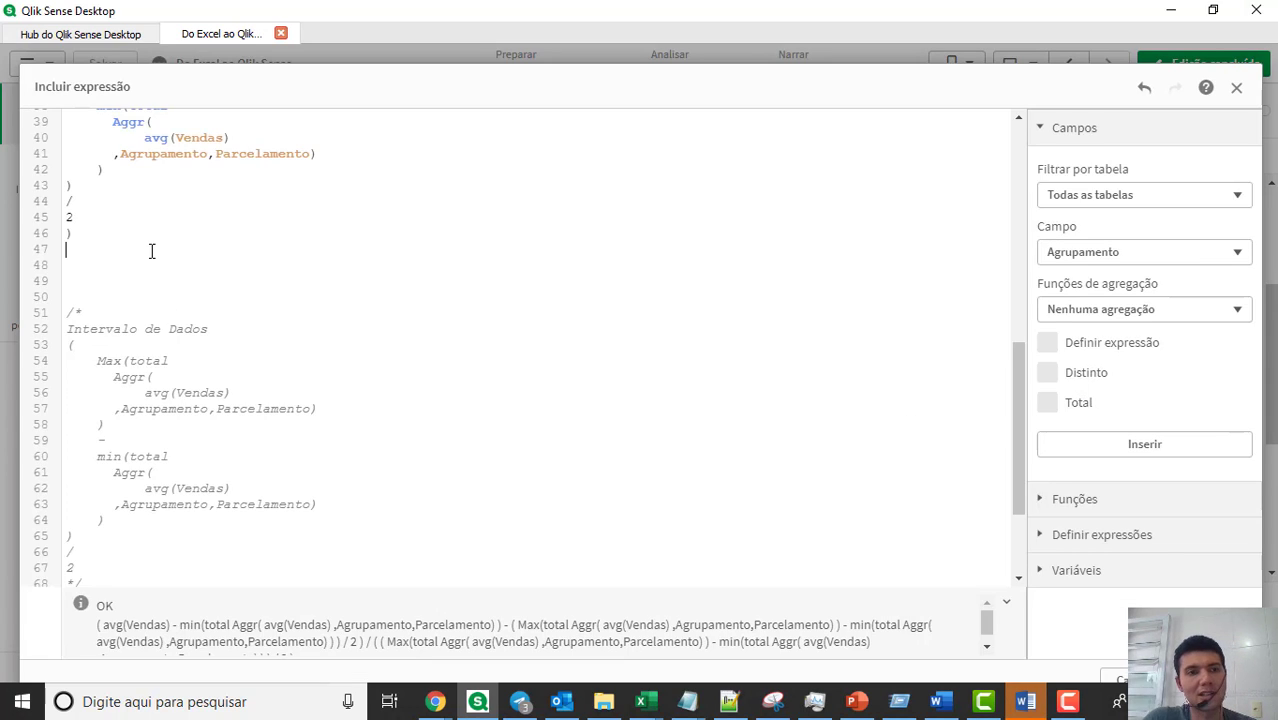
Step: Insert a new first line above the whole expression and start the ColorMix2 function there with its opening parenthesis
{"action": "key", "text": "ctrl+Home"}
{"action": "scroll", "coordinate": [282, 481], "scroll_direction": "down", "scroll_amount": 7}
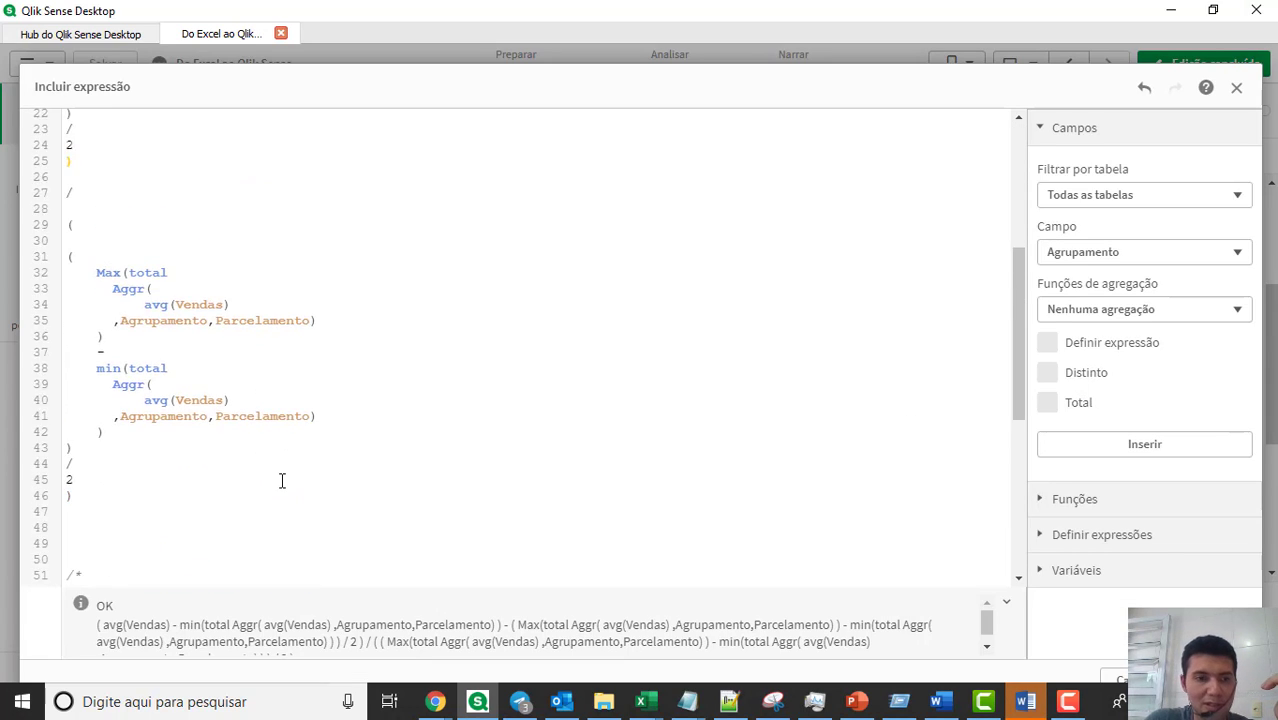
{"action": "scroll", "coordinate": [282, 481], "scroll_direction": "down", "scroll_amount": 9}
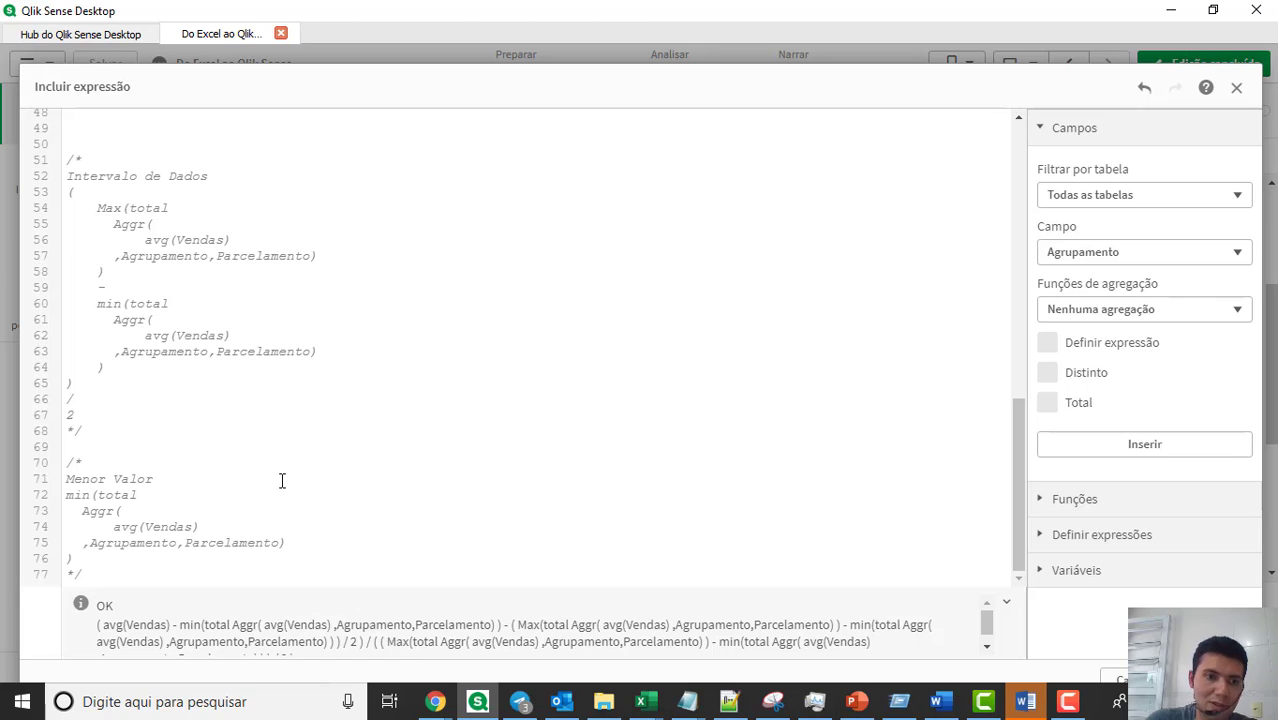
{"action": "scroll", "coordinate": [282, 481], "scroll_direction": "up", "scroll_amount": 16}
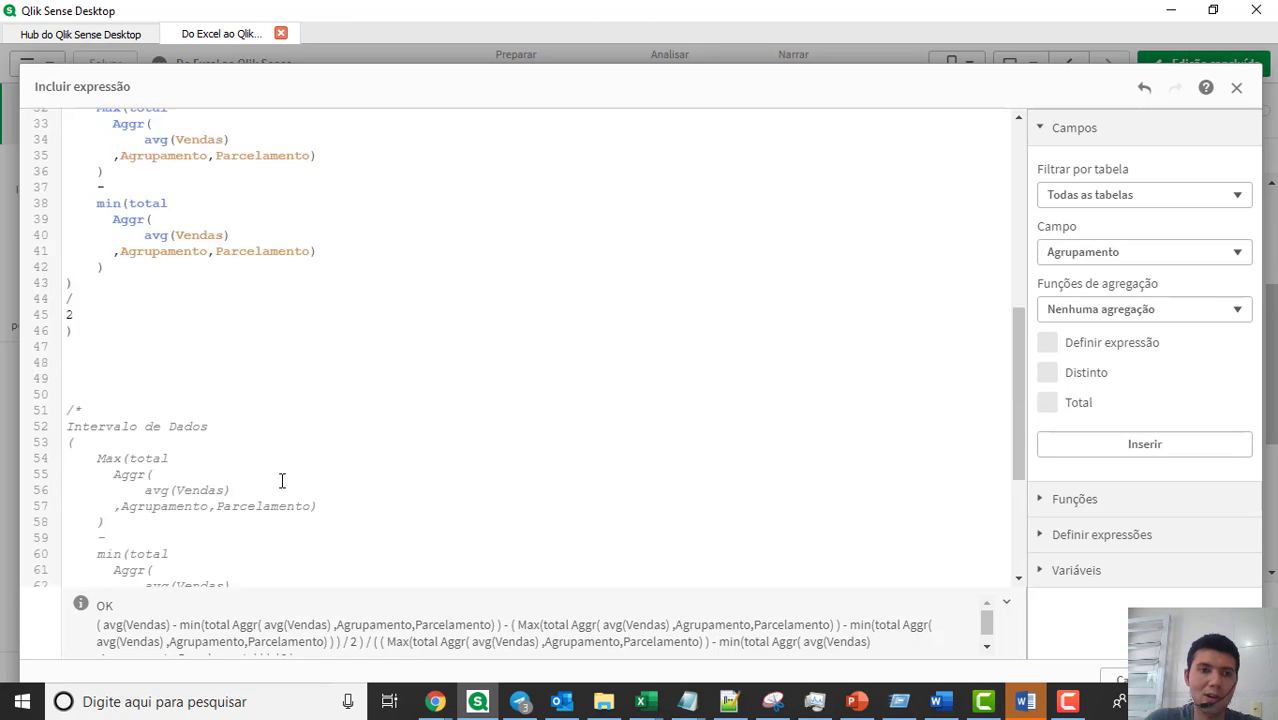
{"action": "key", "text": "Return"}
{"action": "key", "text": "Up"}
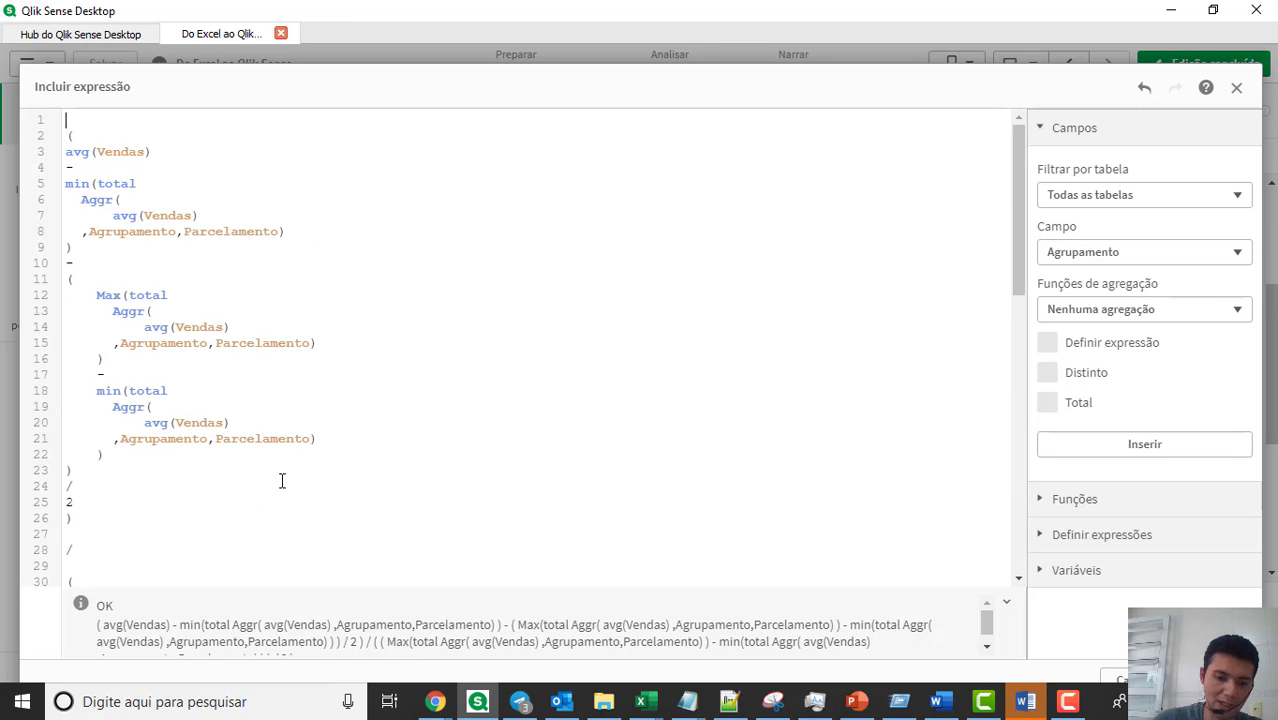
{"action": "type", "text": "colo"}
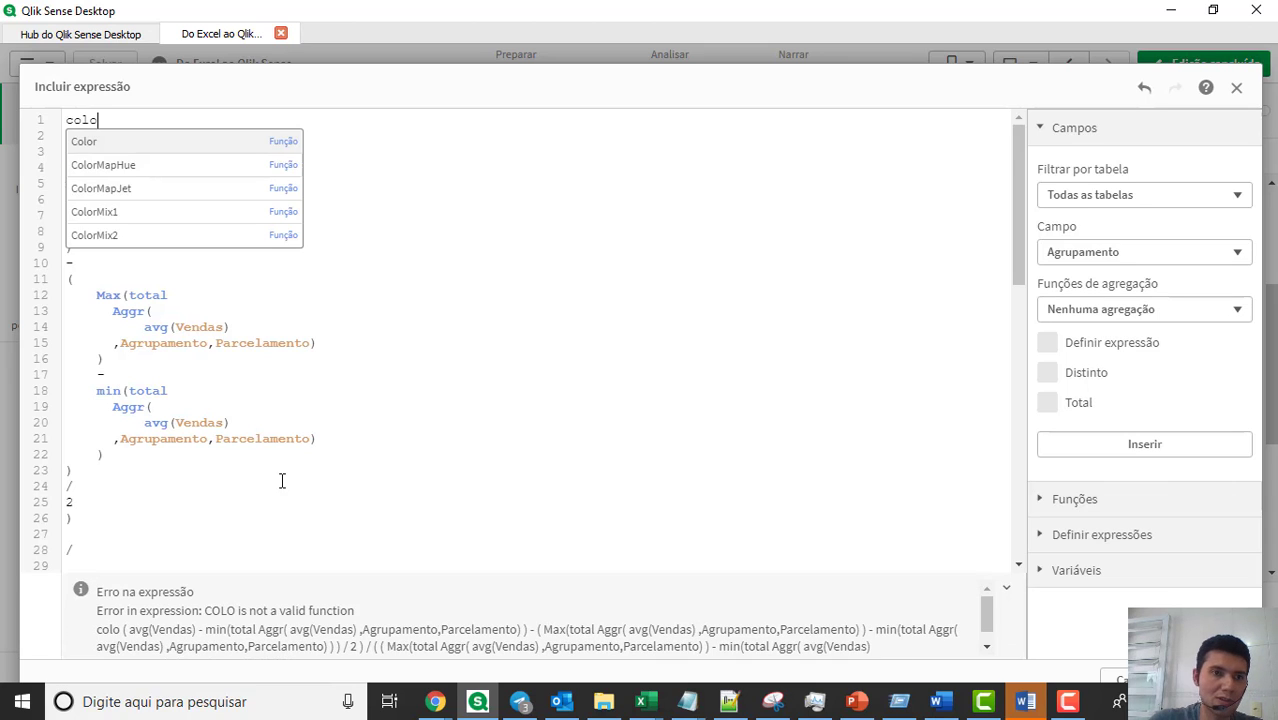
{"action": "key", "text": "Down"}
{"action": "key", "text": "Down"}
{"action": "key", "text": "Down"}
{"action": "key", "text": "Down"}
{"action": "key", "text": "Return"}
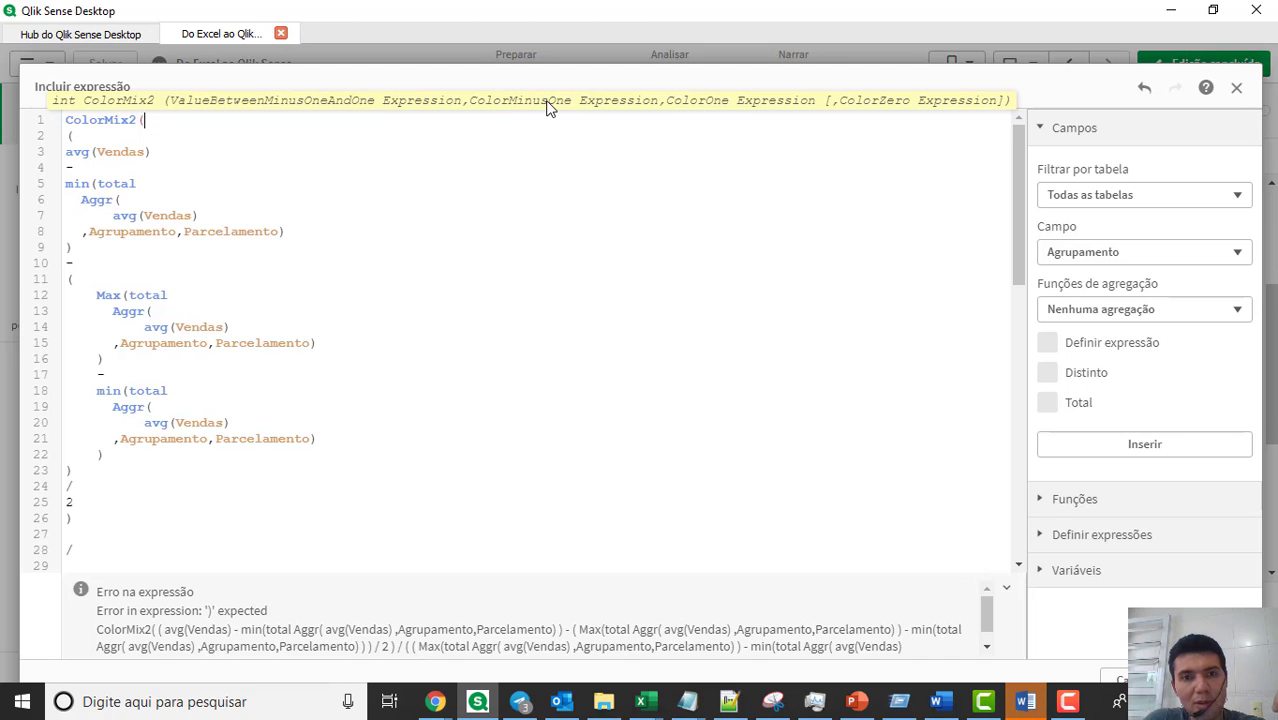
Step: Add a comma after the active expression's last parenthesis and enter red(), on its own line as the colour for -1
{"action": "scroll", "coordinate": [425, 294], "scroll_direction": "down", "scroll_amount": 8}
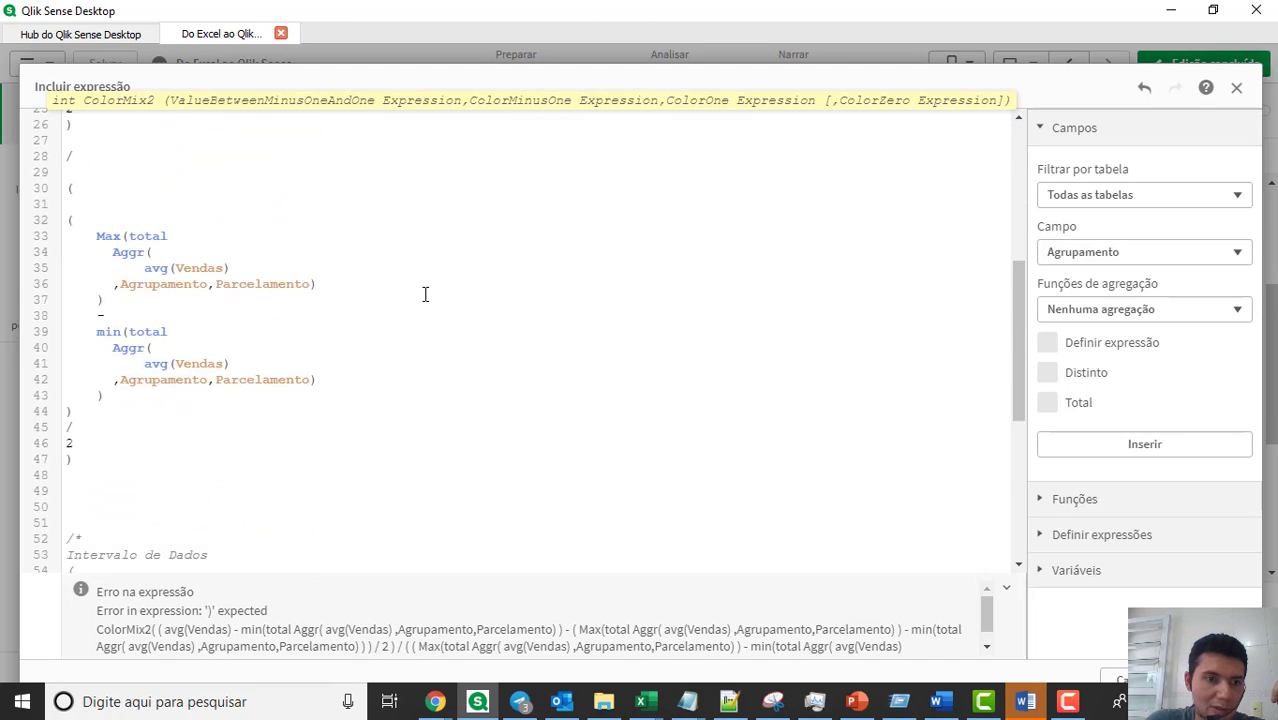
{"action": "scroll", "coordinate": [425, 294], "scroll_direction": "down", "scroll_amount": 3}
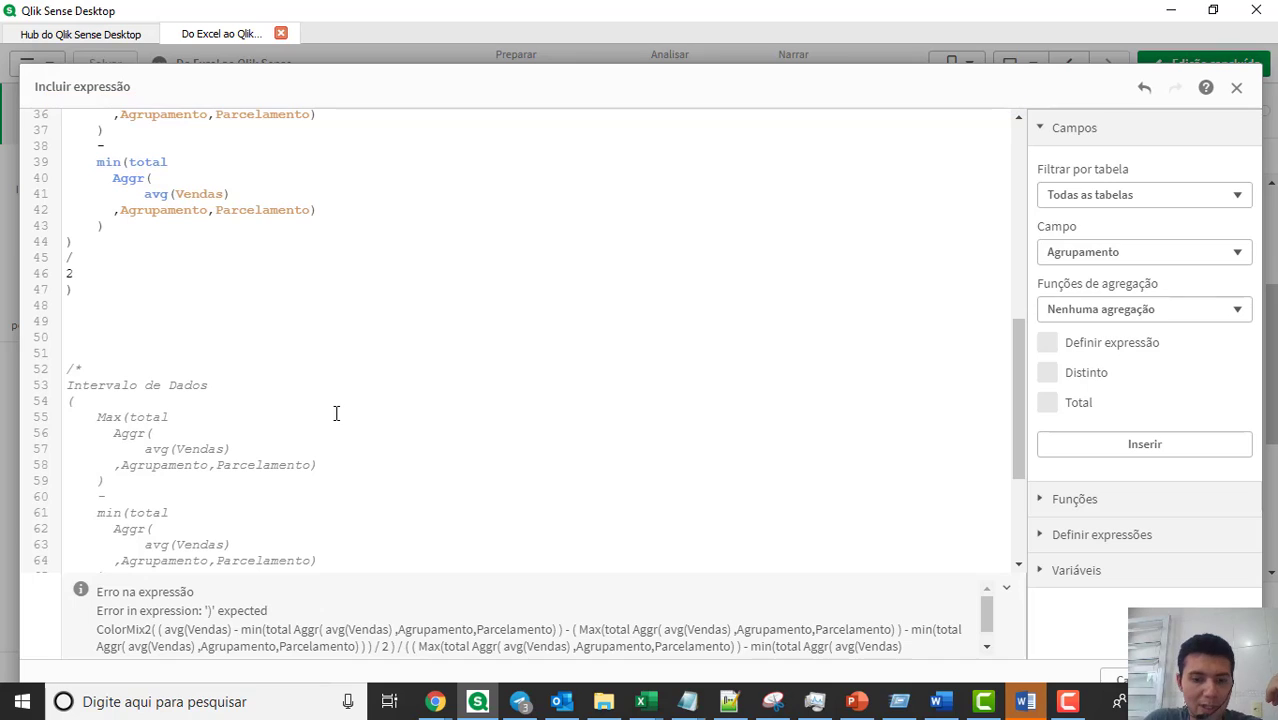
{"action": "key", "text": "Return"}
{"action": "type", "text": "re"}
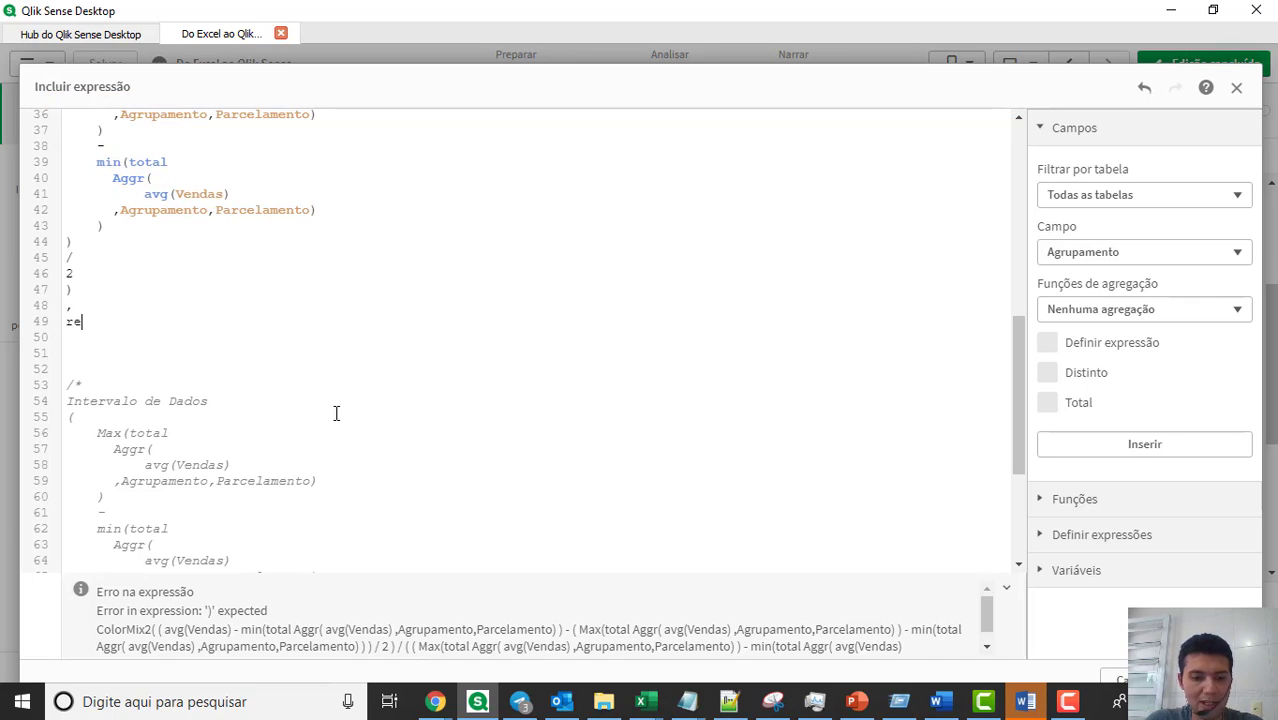
{"action": "type", "text": "d(),"}
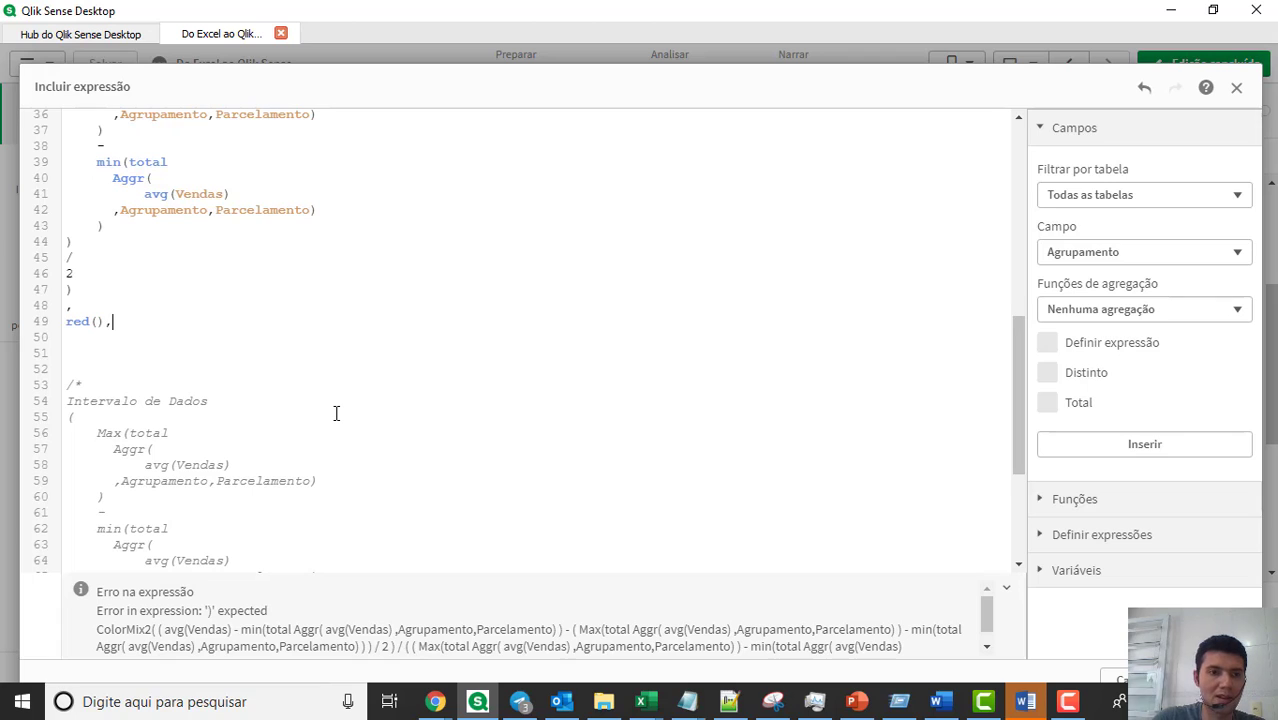
{"action": "key", "text": "Return"}
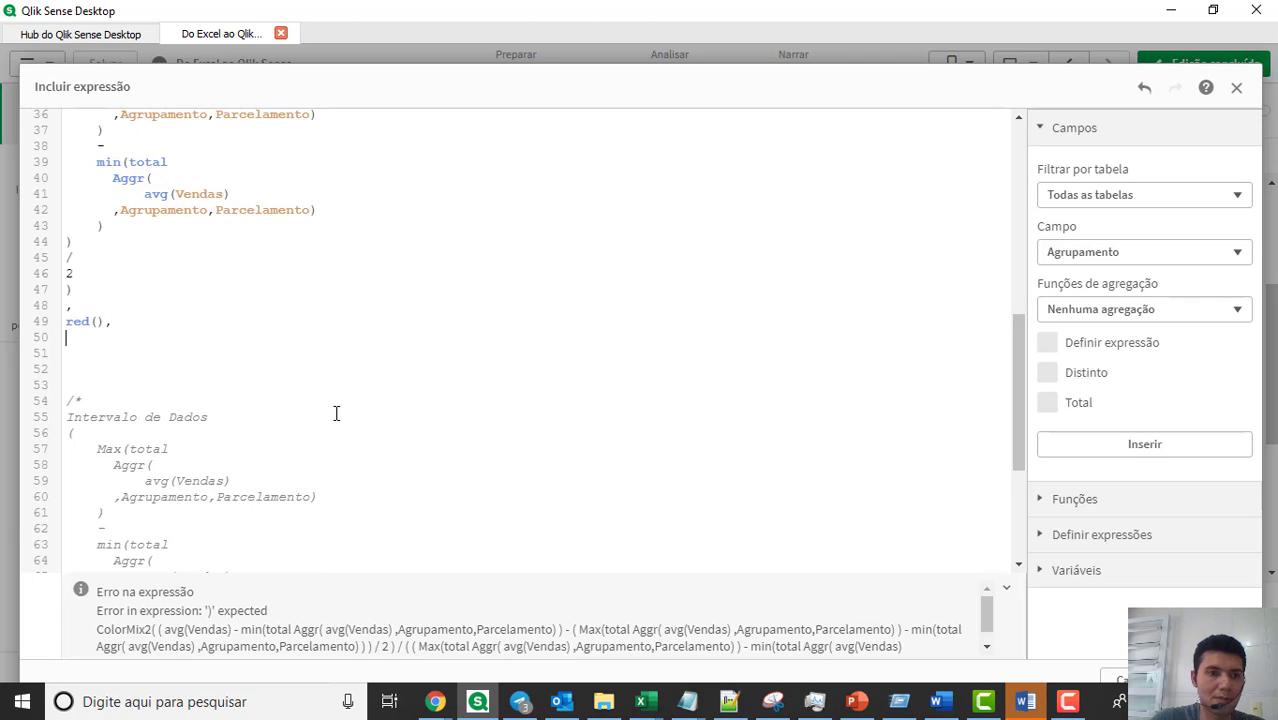
Step: Check the argument order of ColorMix2 and enter Green(), below red() as the colour for 1
{"action": "scroll", "coordinate": [250, 260], "scroll_direction": "up", "scroll_amount": 5}
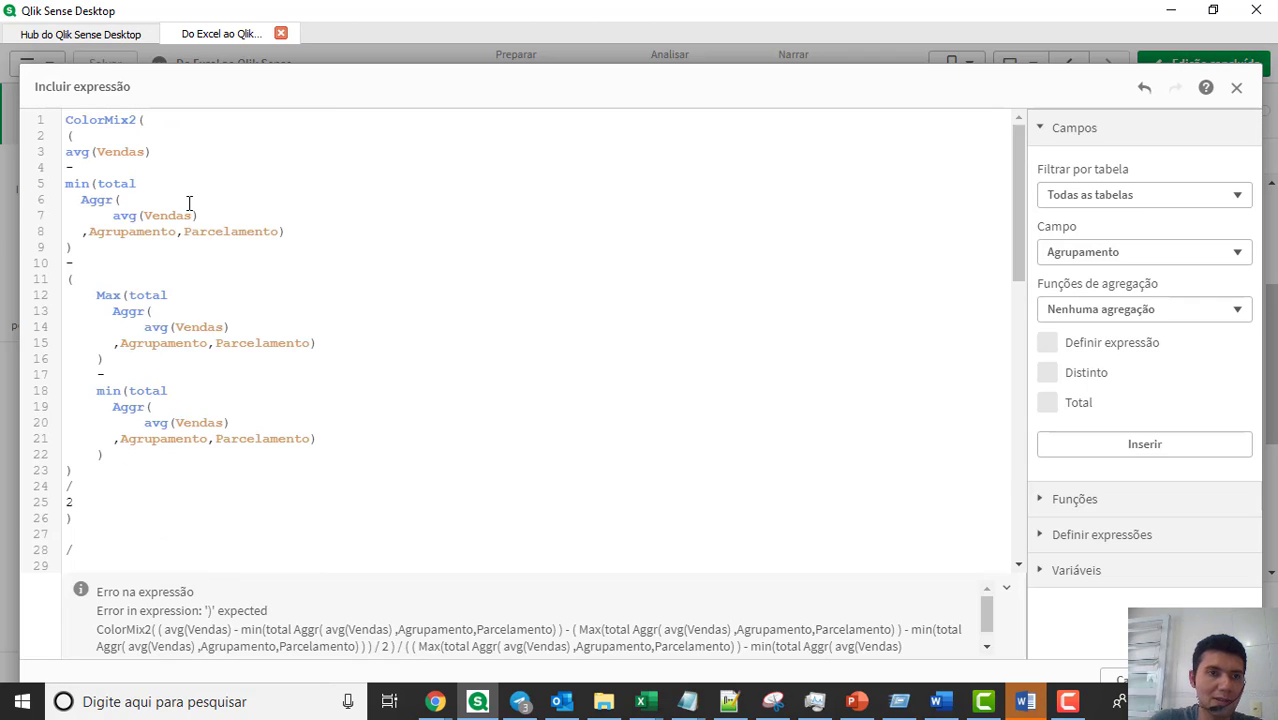
{"action": "left_click", "coordinate": [157, 121]}
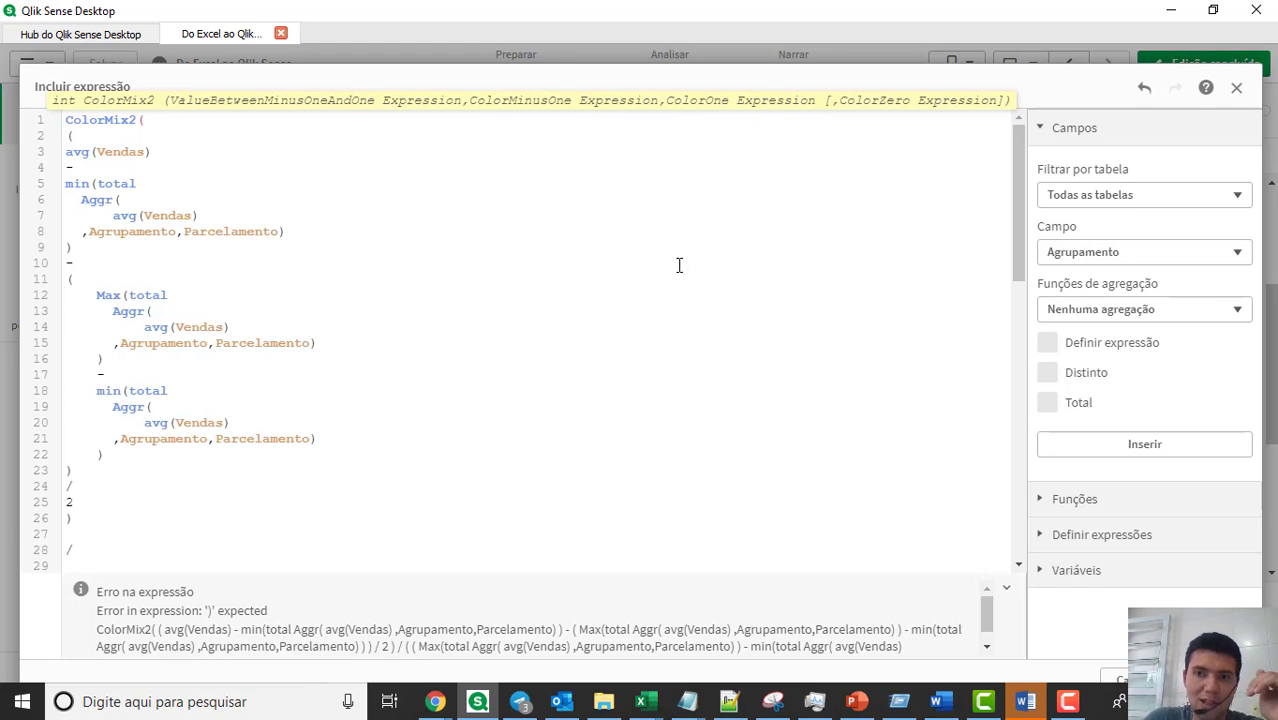
{"action": "scroll", "coordinate": [576, 395], "scroll_direction": "down", "scroll_amount": 10}
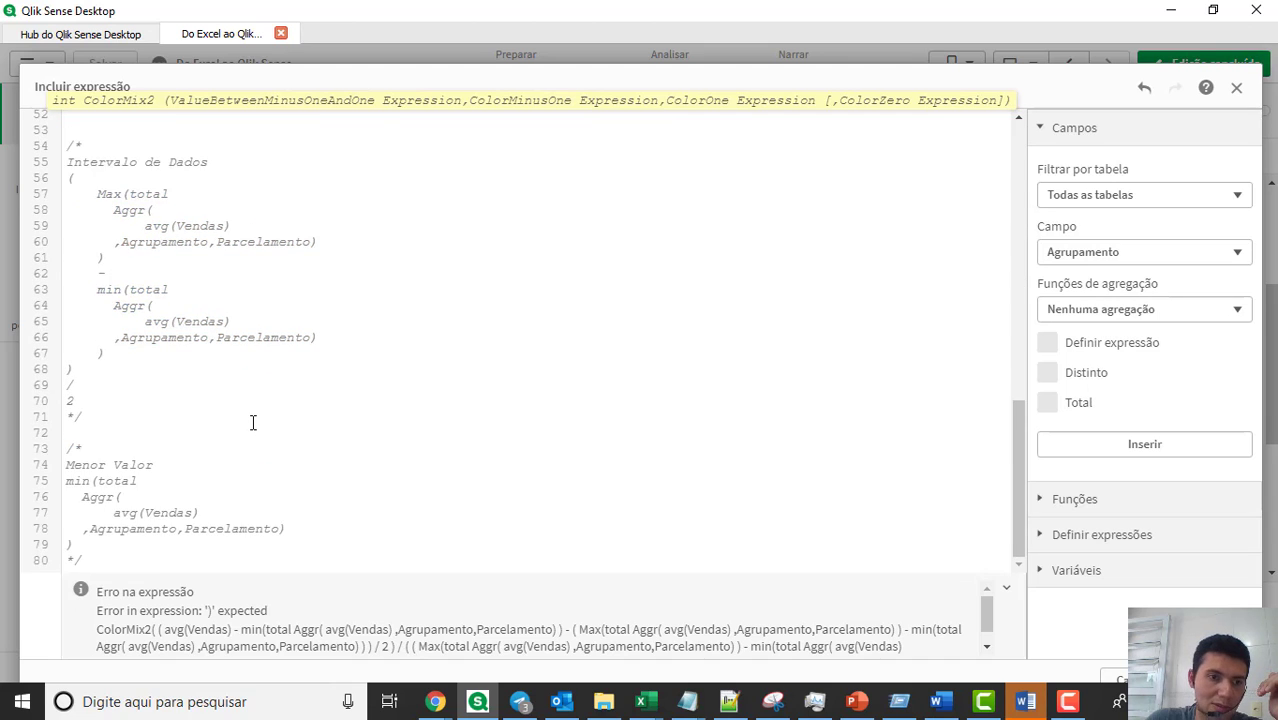
{"action": "scroll", "coordinate": [253, 422], "scroll_direction": "up", "scroll_amount": 9}
{"action": "left_click", "coordinate": [120, 513]}
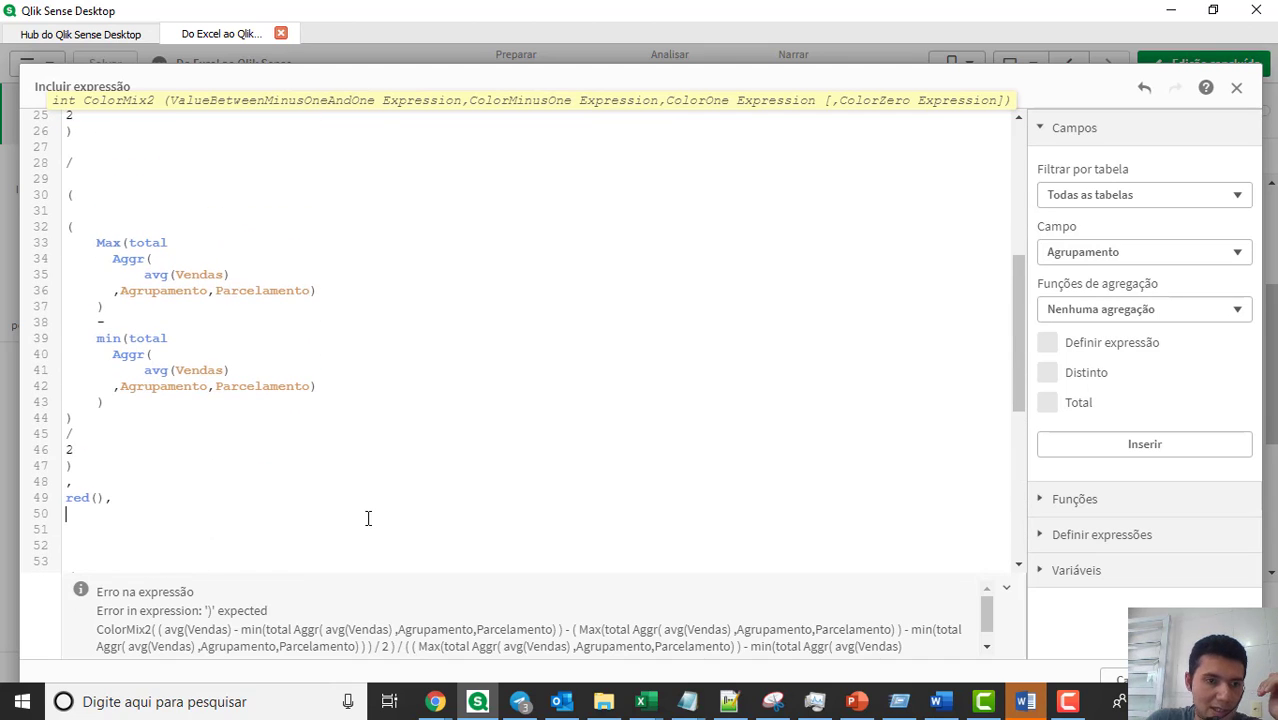
{"action": "type", "text": "Gre"}
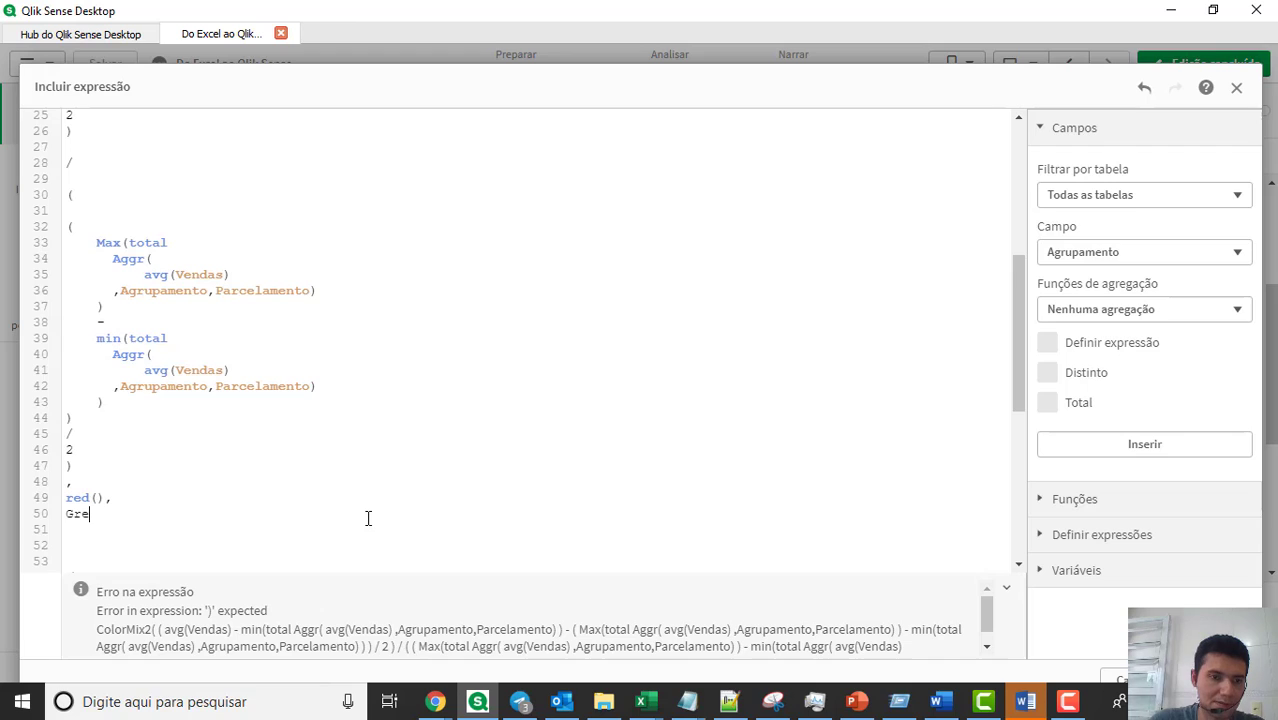
{"action": "type", "text": "en()"}
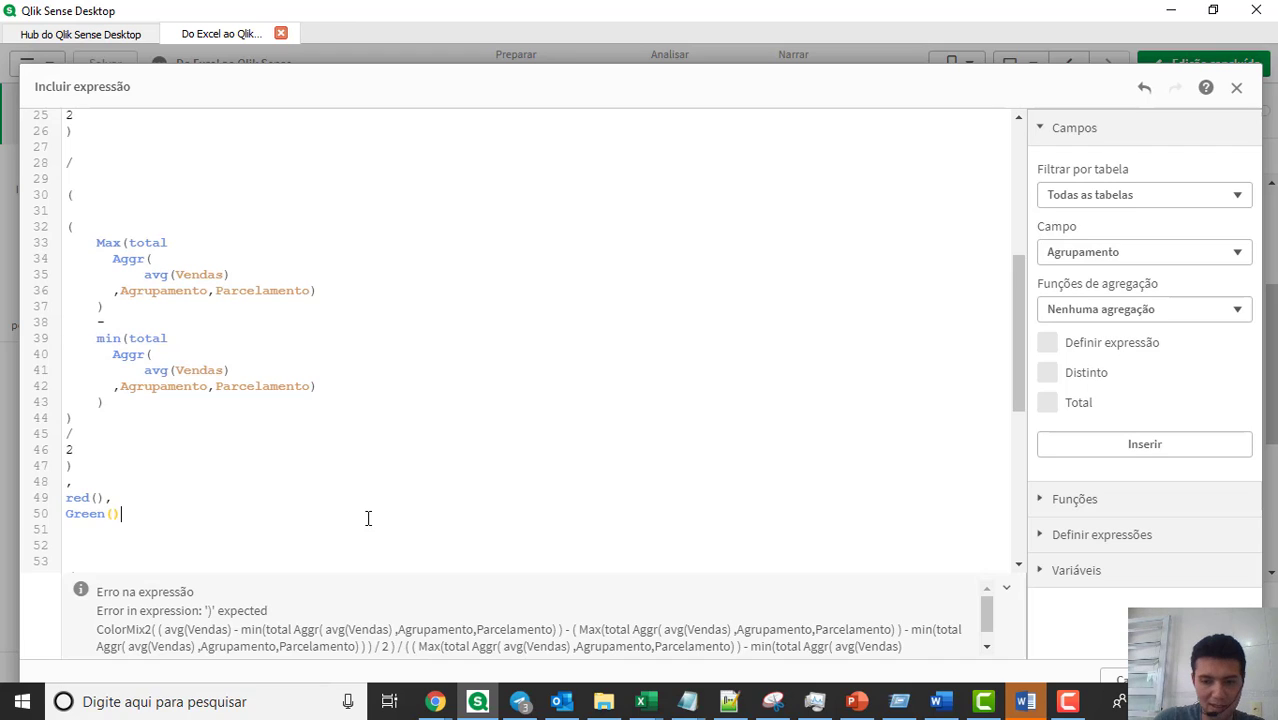
{"action": "type", "text": ","}
{"action": "key", "text": "Return"}
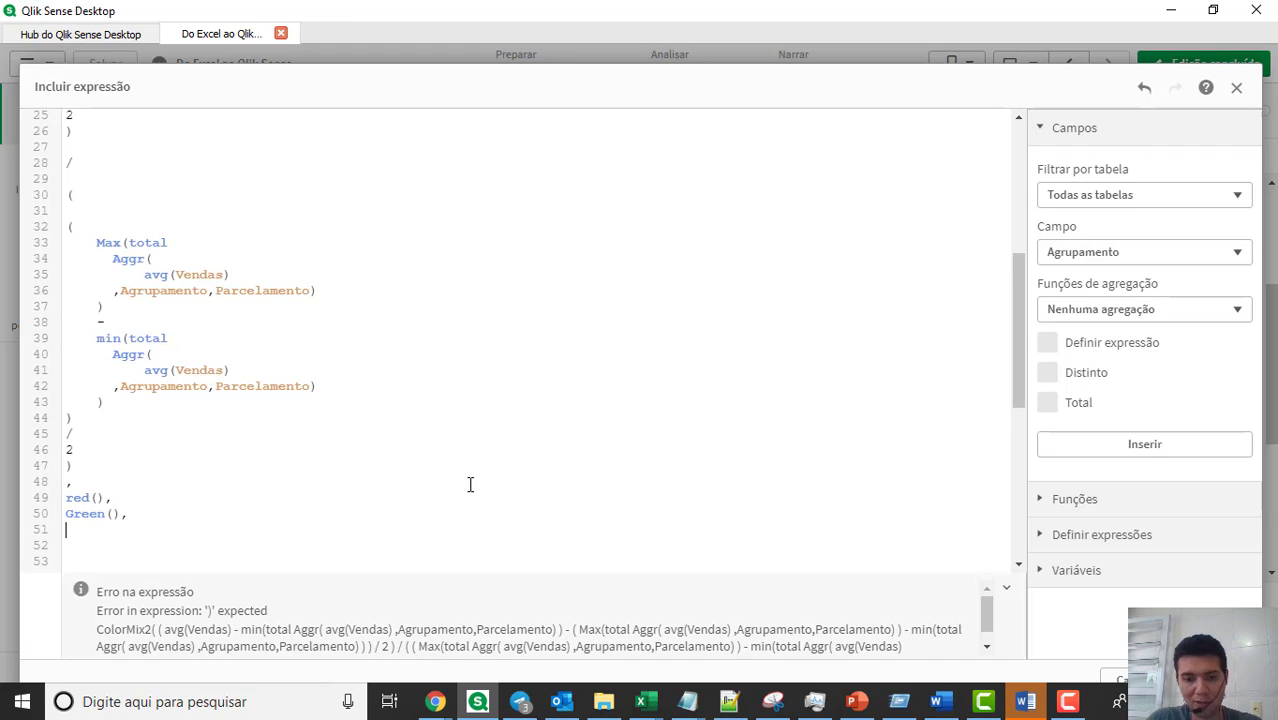
Step: Enter Yellow() as the colour for zero and close the ColorMix2 function with a parenthesis on its own line
{"action": "type", "text": "Ye"}
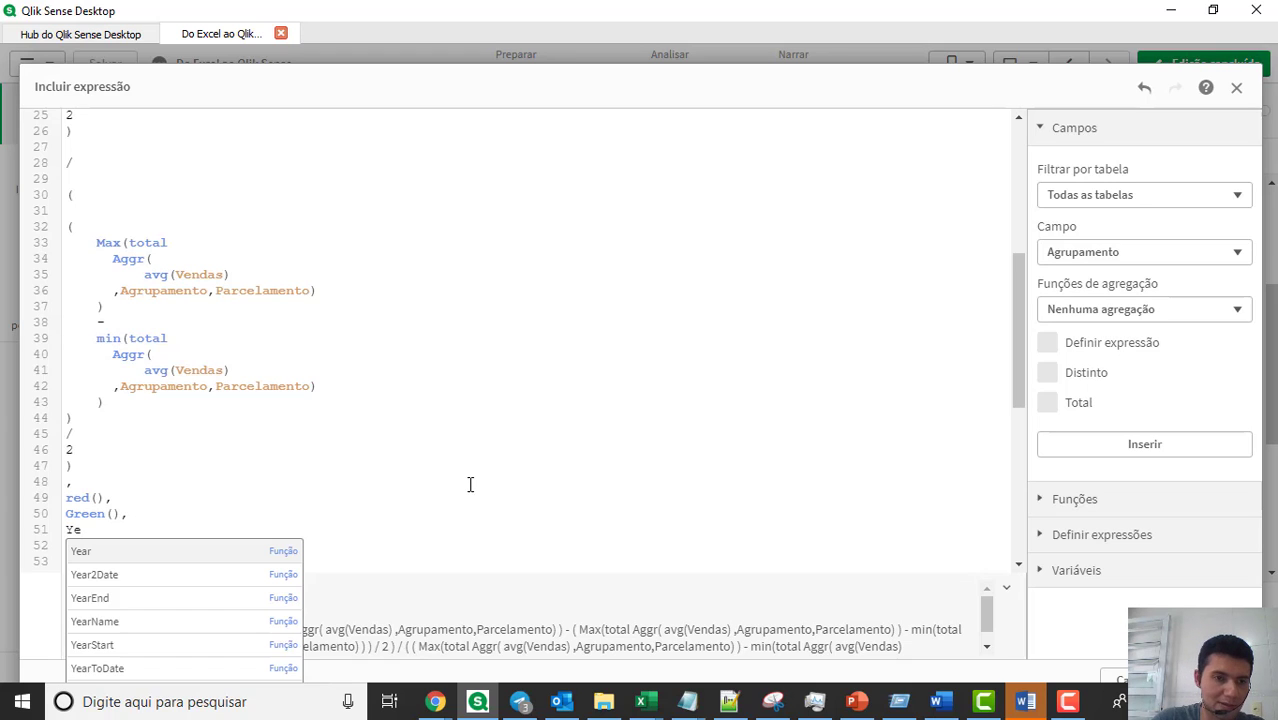
{"action": "type", "text": "llow("}
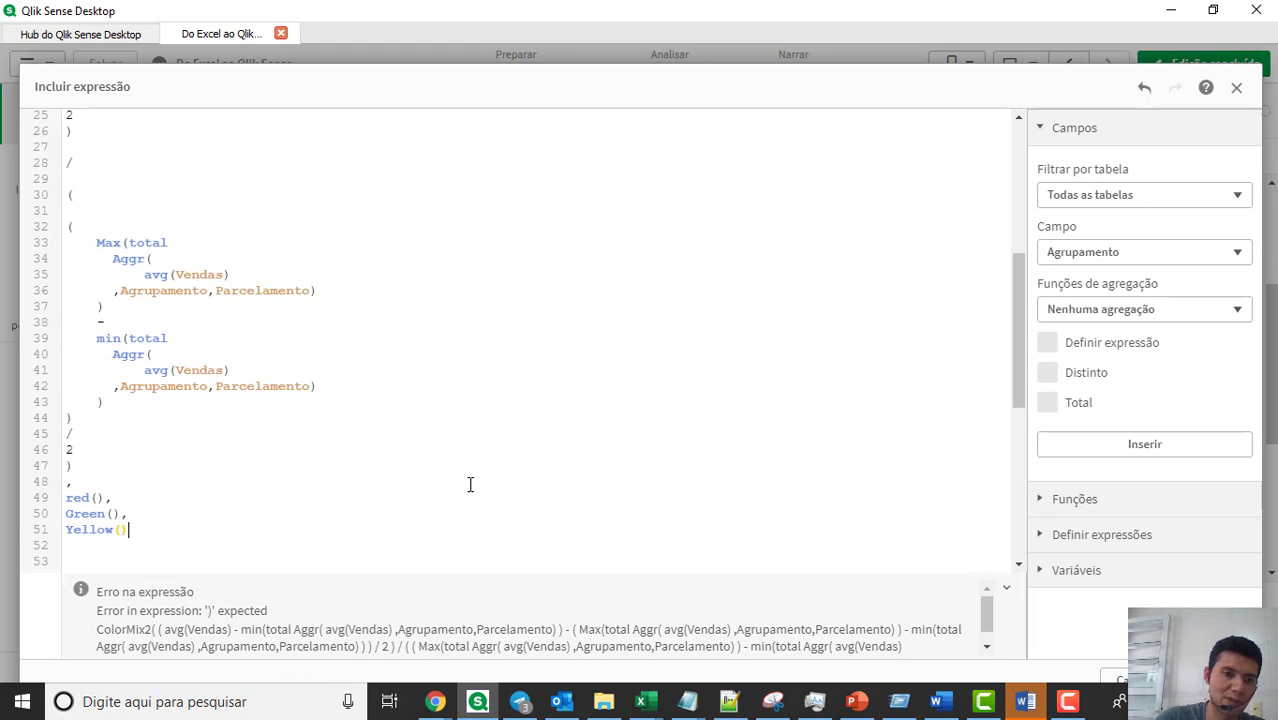
{"action": "key", "text": "Return"}
{"action": "type", "text": ")"}
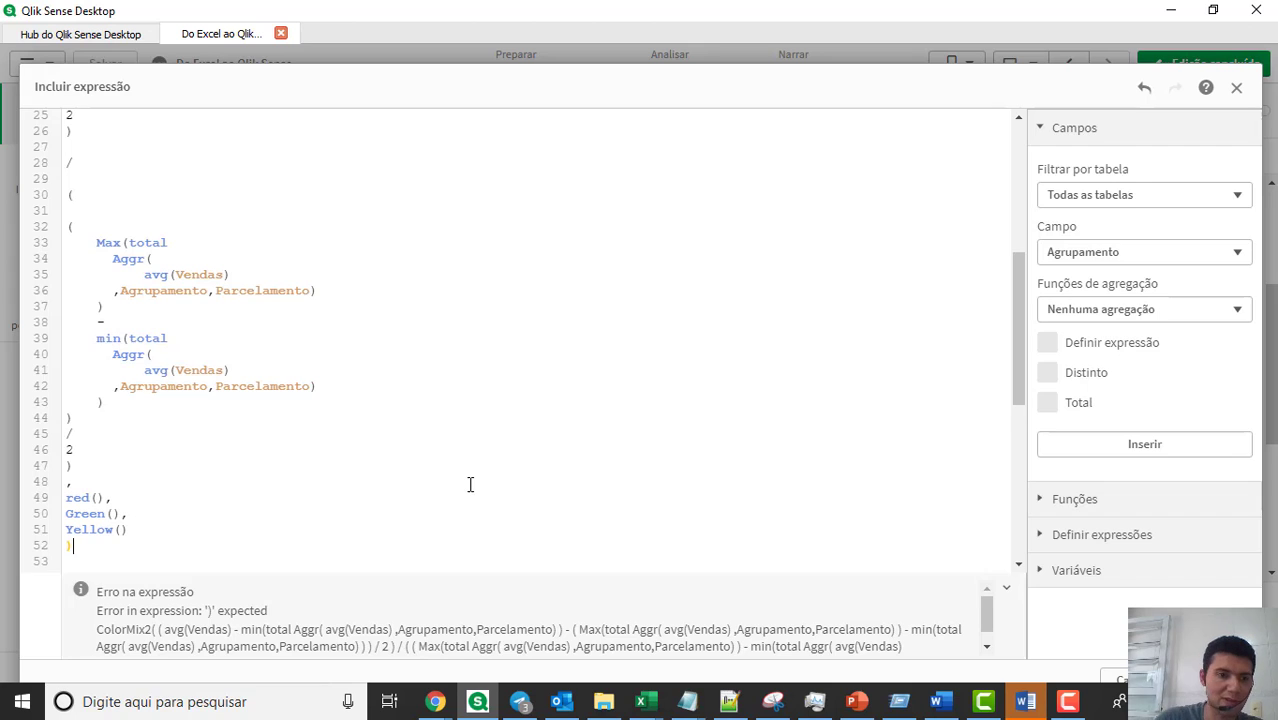
Step: Indent all lines between the opening ColorMix2 line and its closing parenthesis by one level
{"action": "left_click", "coordinate": [161, 522]}
{"action": "key", "text": "ctrl+a"}
{"action": "key", "text": "shift+Down"}
{"action": "key", "text": "shift+Down"}
{"action": "key", "text": "shift+Up"}
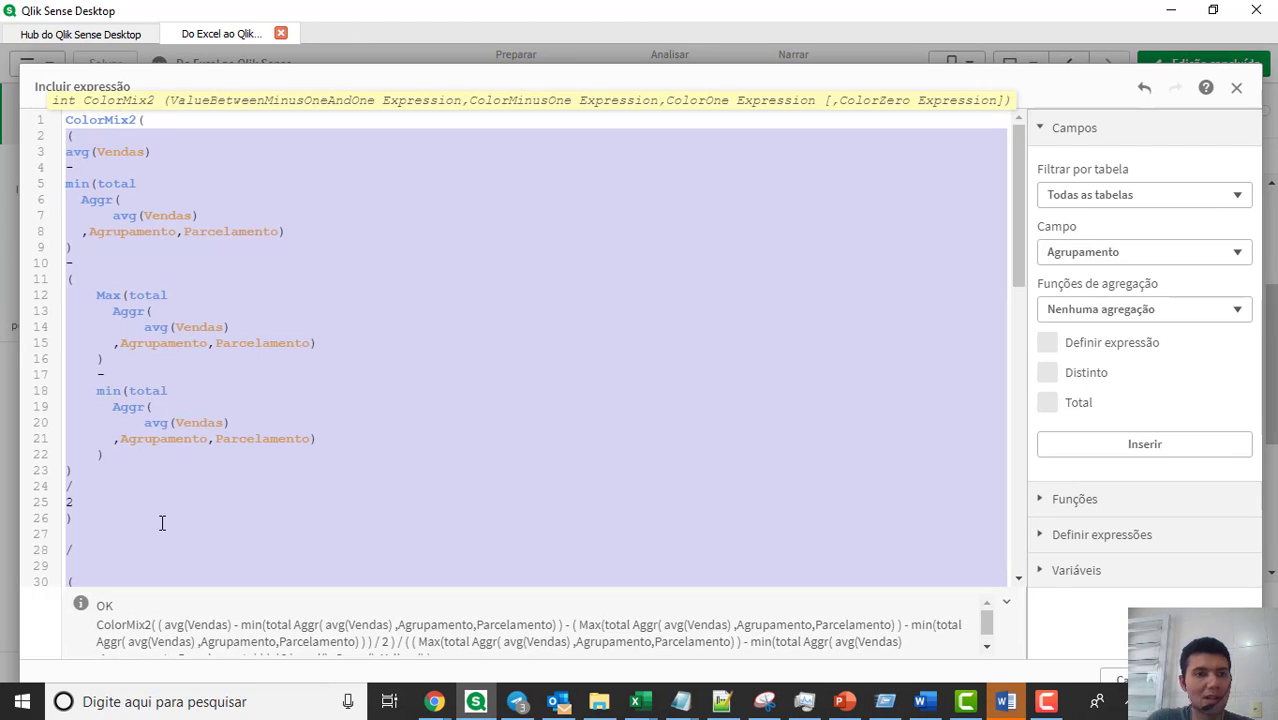
{"action": "key", "text": "Tab"}
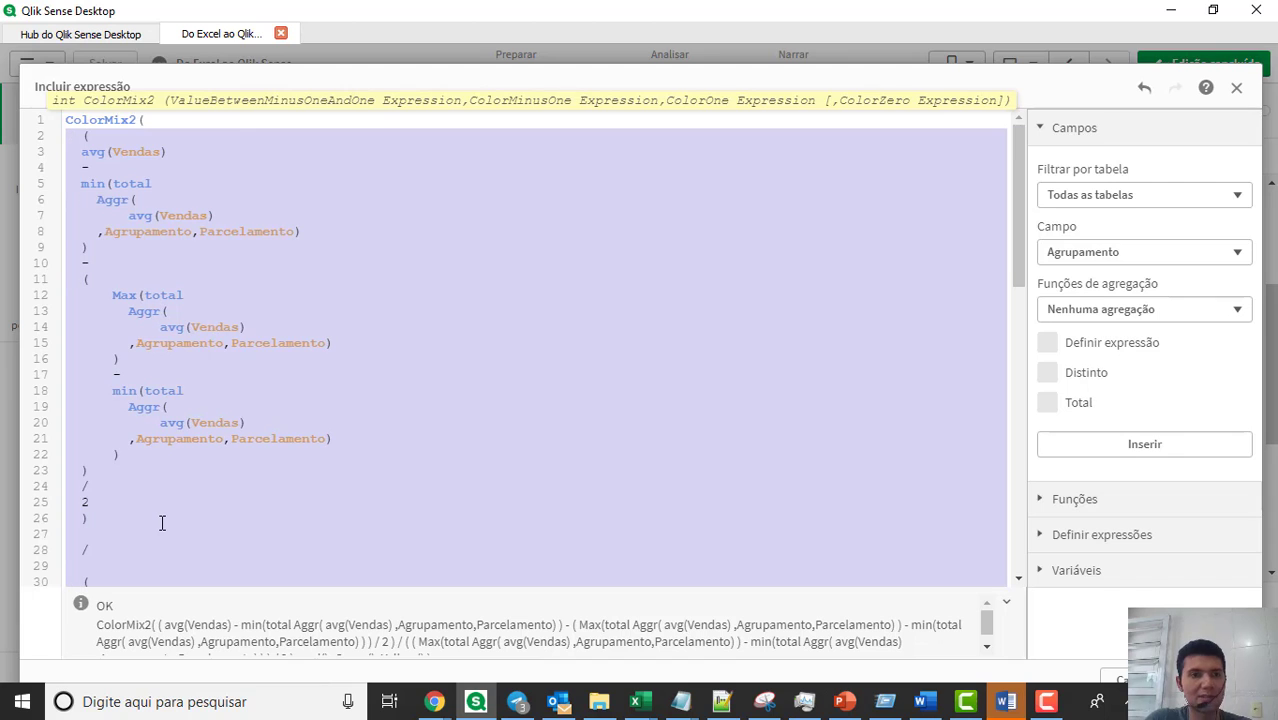
{"action": "left_click", "coordinate": [231, 509]}
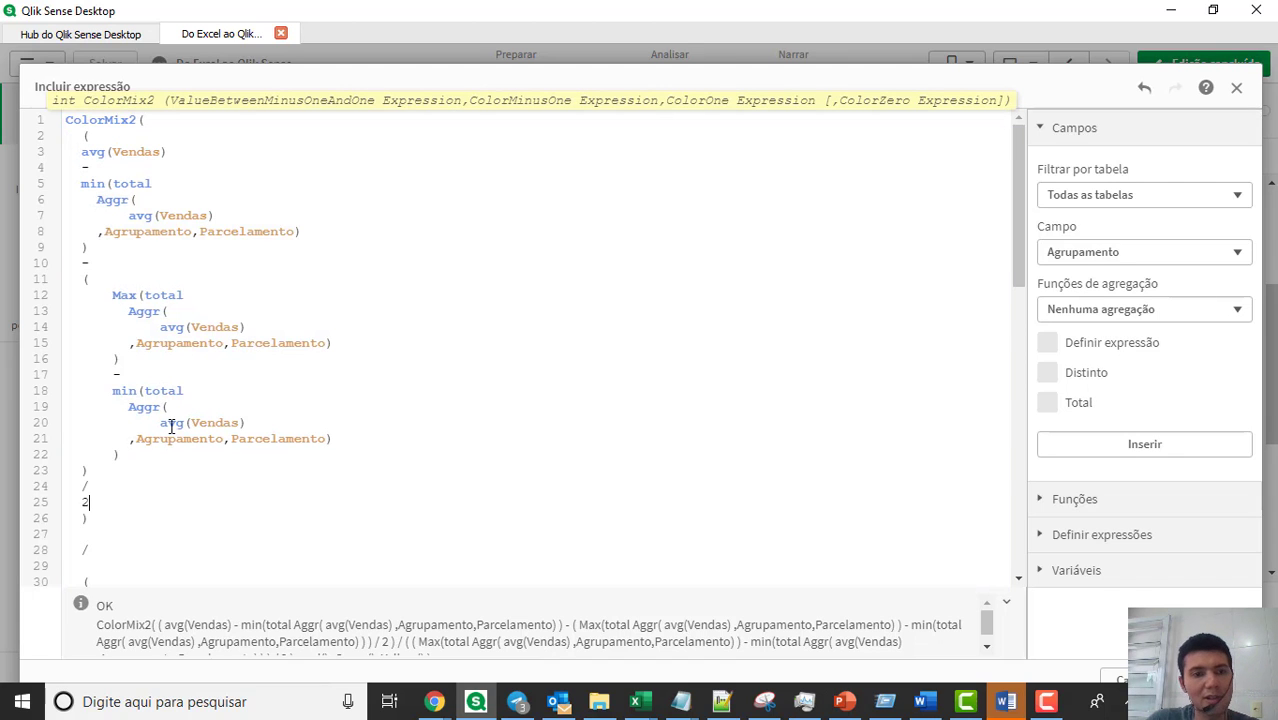
Step: Review the rest of the expression, apply it as the Avg(Vendas) background color, and finish editing the sheet
{"action": "scroll", "coordinate": [171, 426], "scroll_direction": "down", "scroll_amount": 2}
{"action": "scroll", "coordinate": [171, 426], "scroll_direction": "down", "scroll_amount": 10}
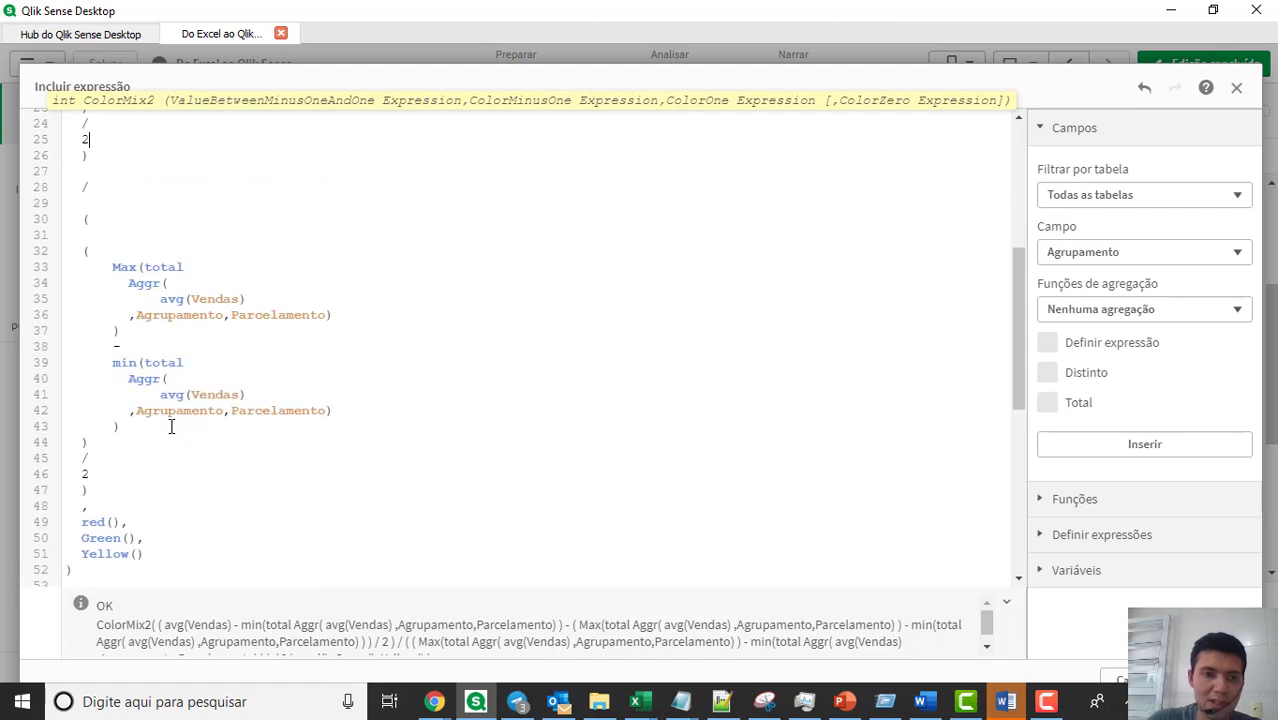
{"action": "scroll", "coordinate": [171, 426], "scroll_direction": "down", "scroll_amount": 4}
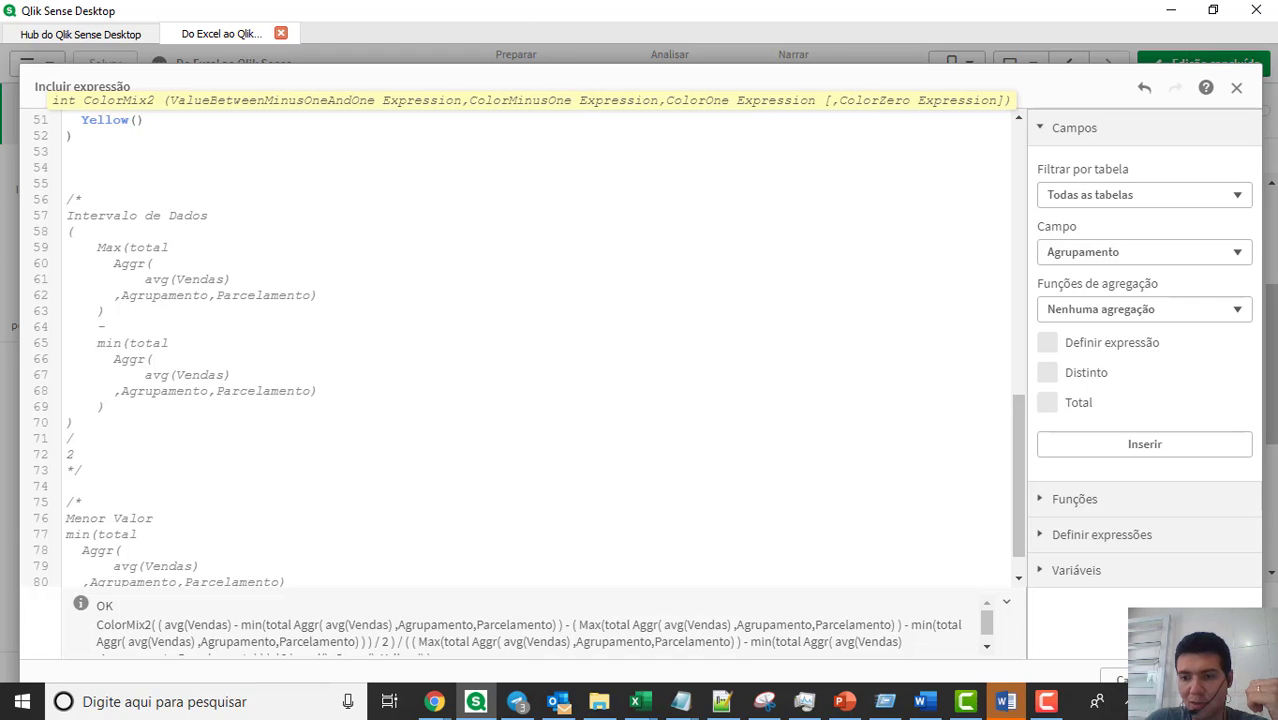
{"action": "left_click", "coordinate": [1225, 680]}
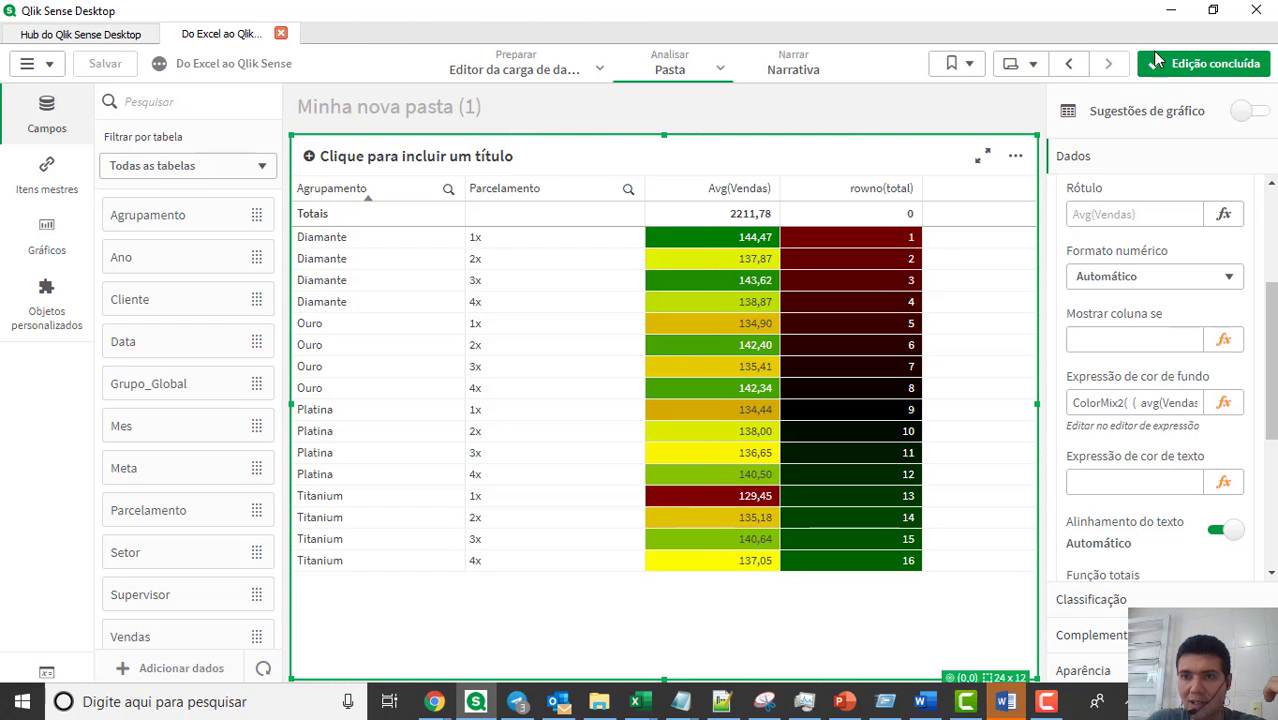
{"action": "left_click", "coordinate": [1183, 66]}
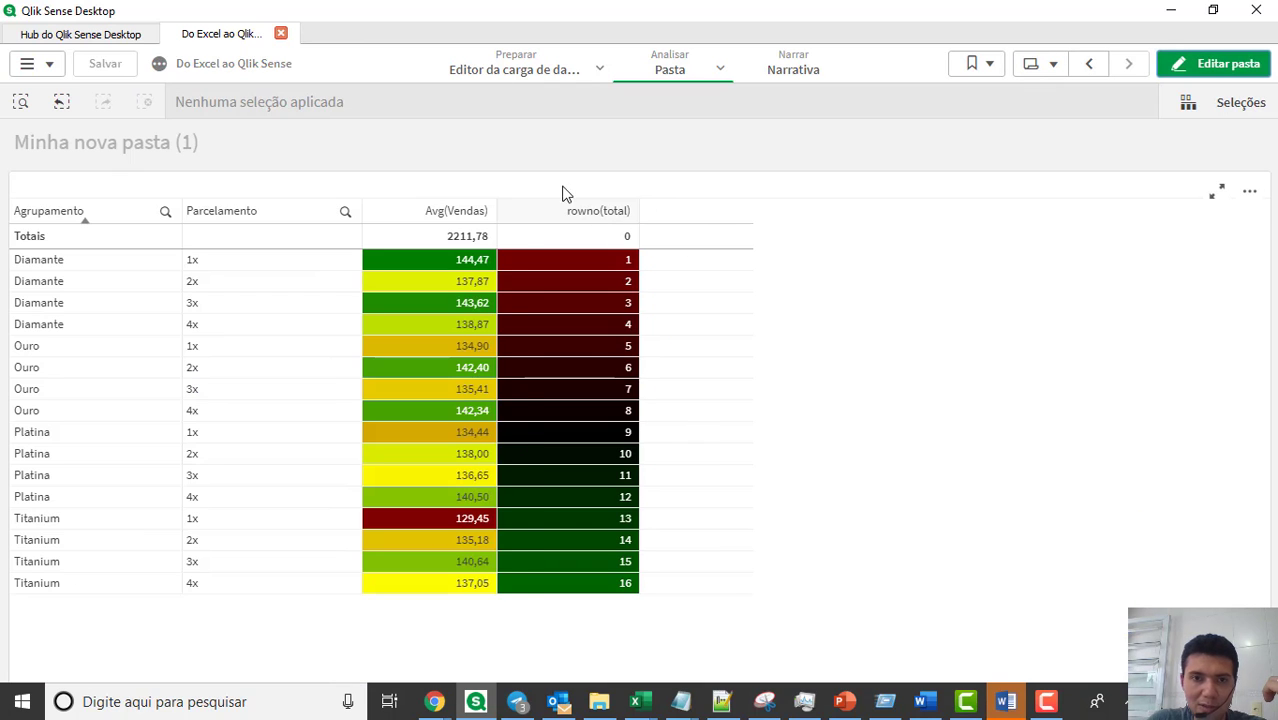